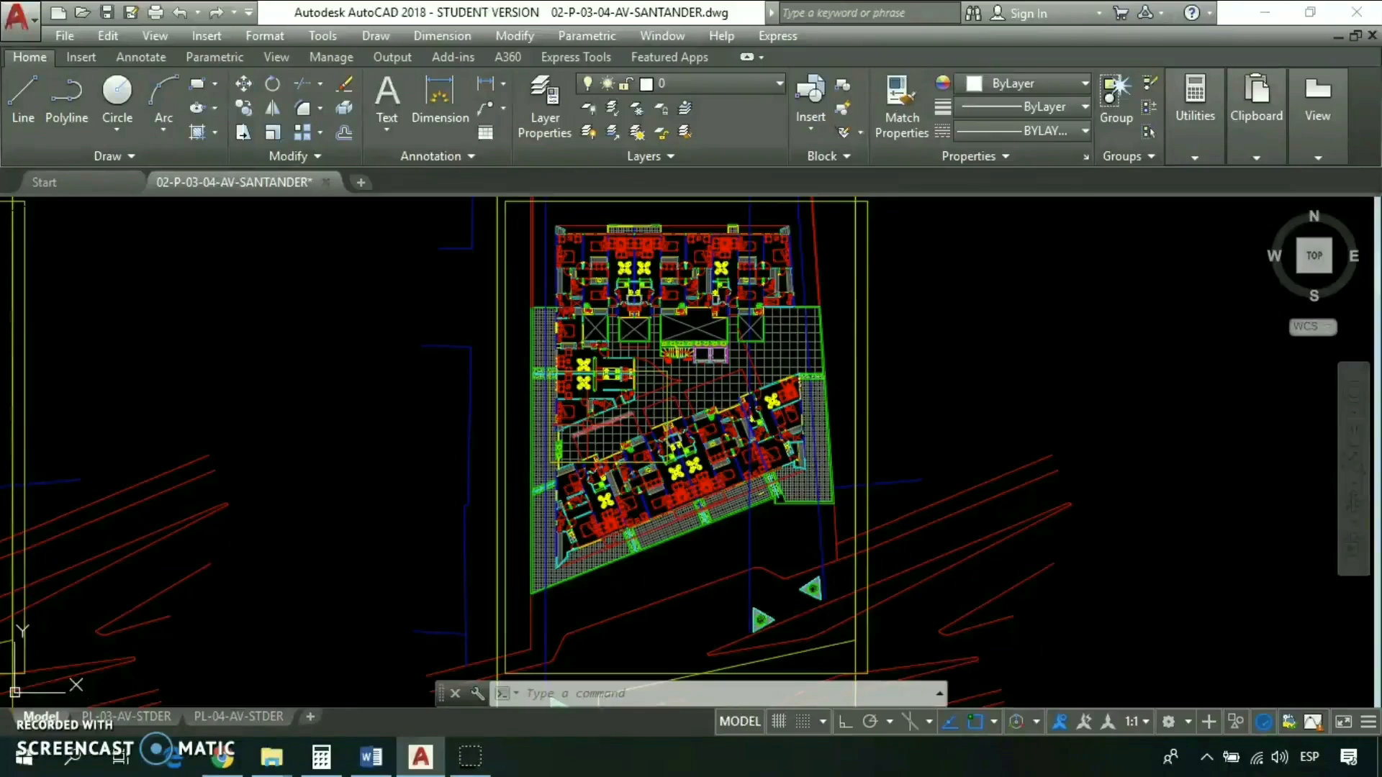
# - Open the plot settings for a single sheet of the model and dismiss the plotter configuration warning
pyautogui.click(917, 483)
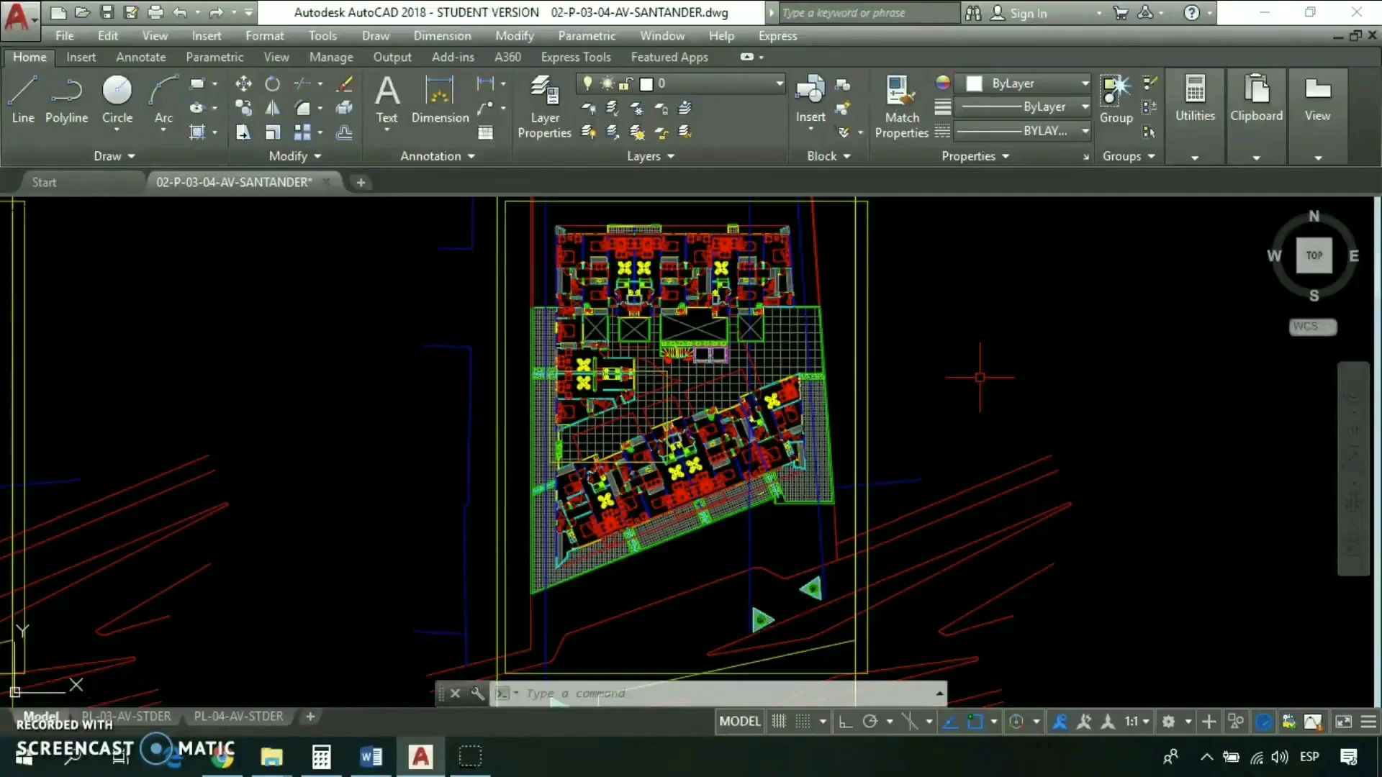
pyautogui.hotkey('ctrl', 'p')
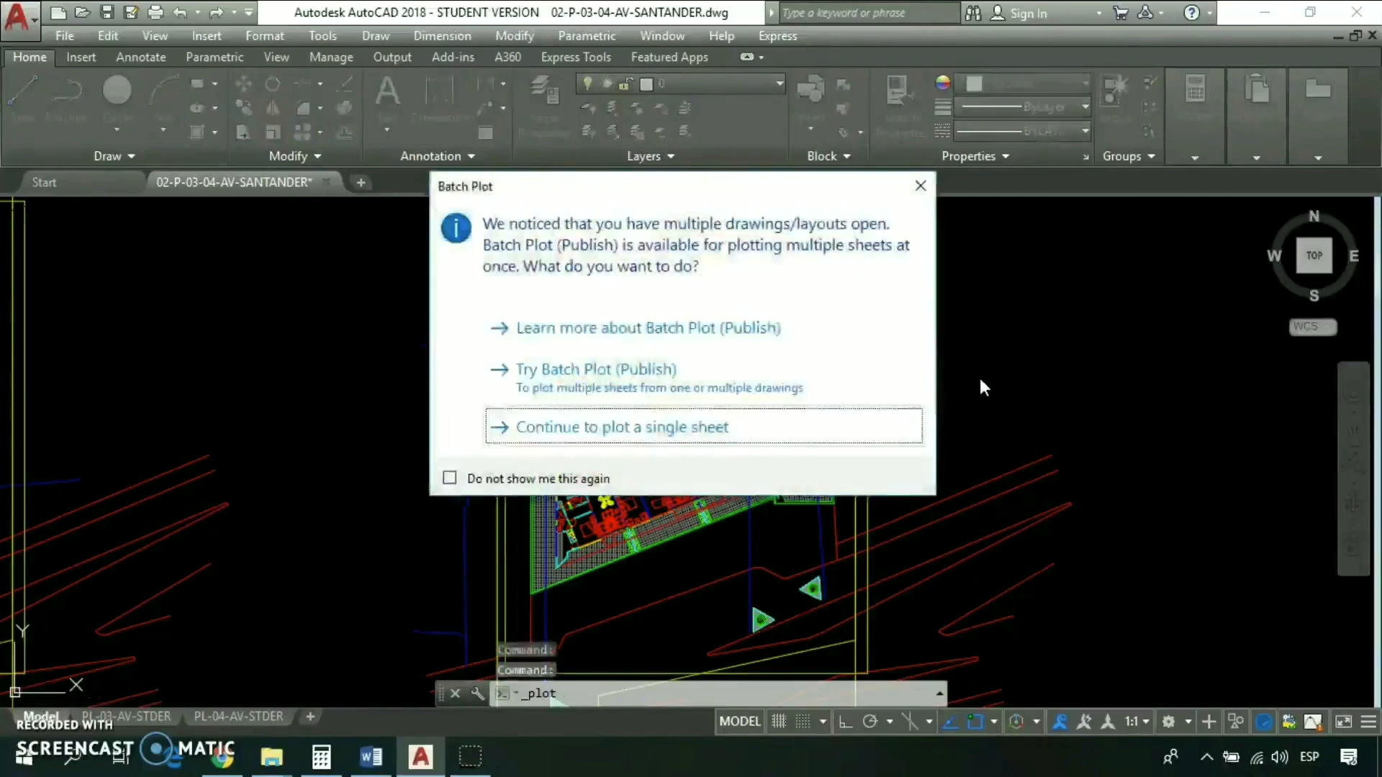
pyautogui.click(603, 438)
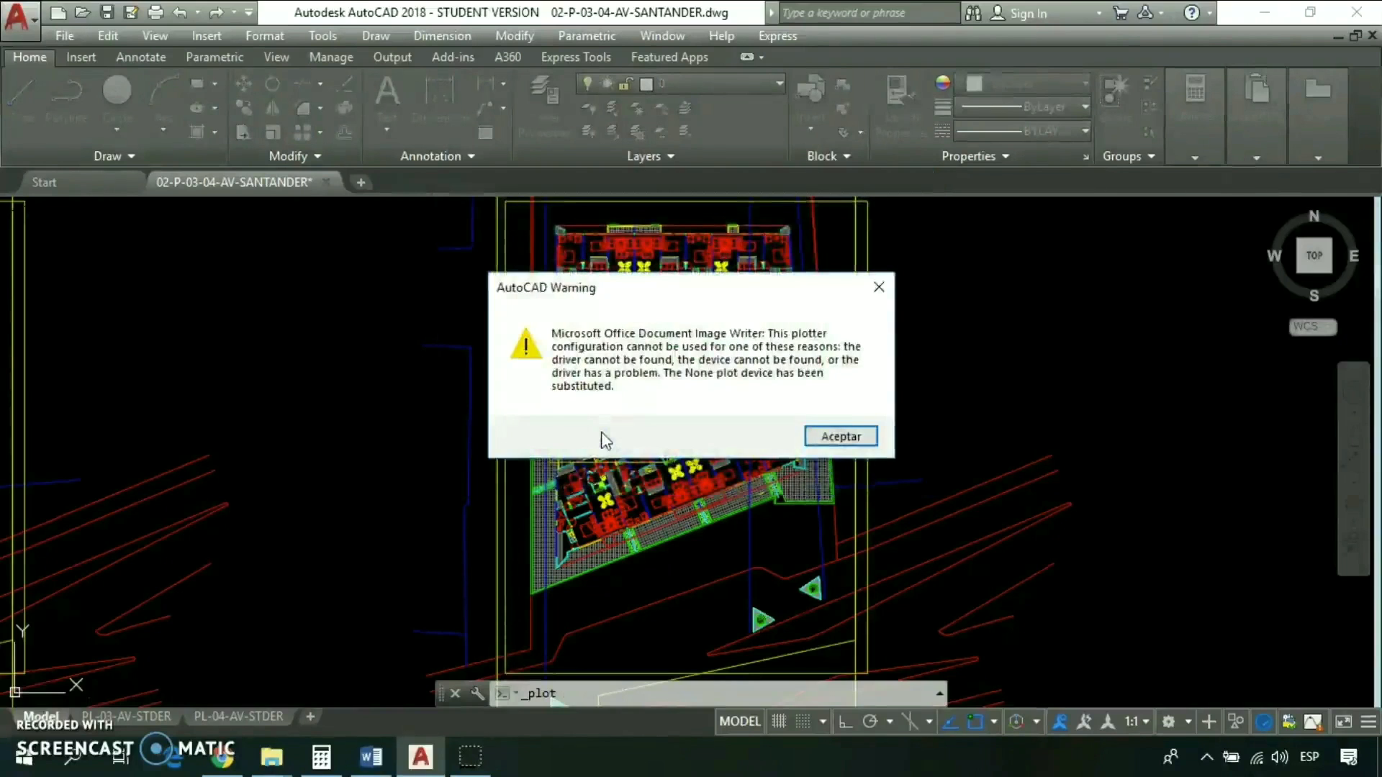
pyautogui.click(838, 441)
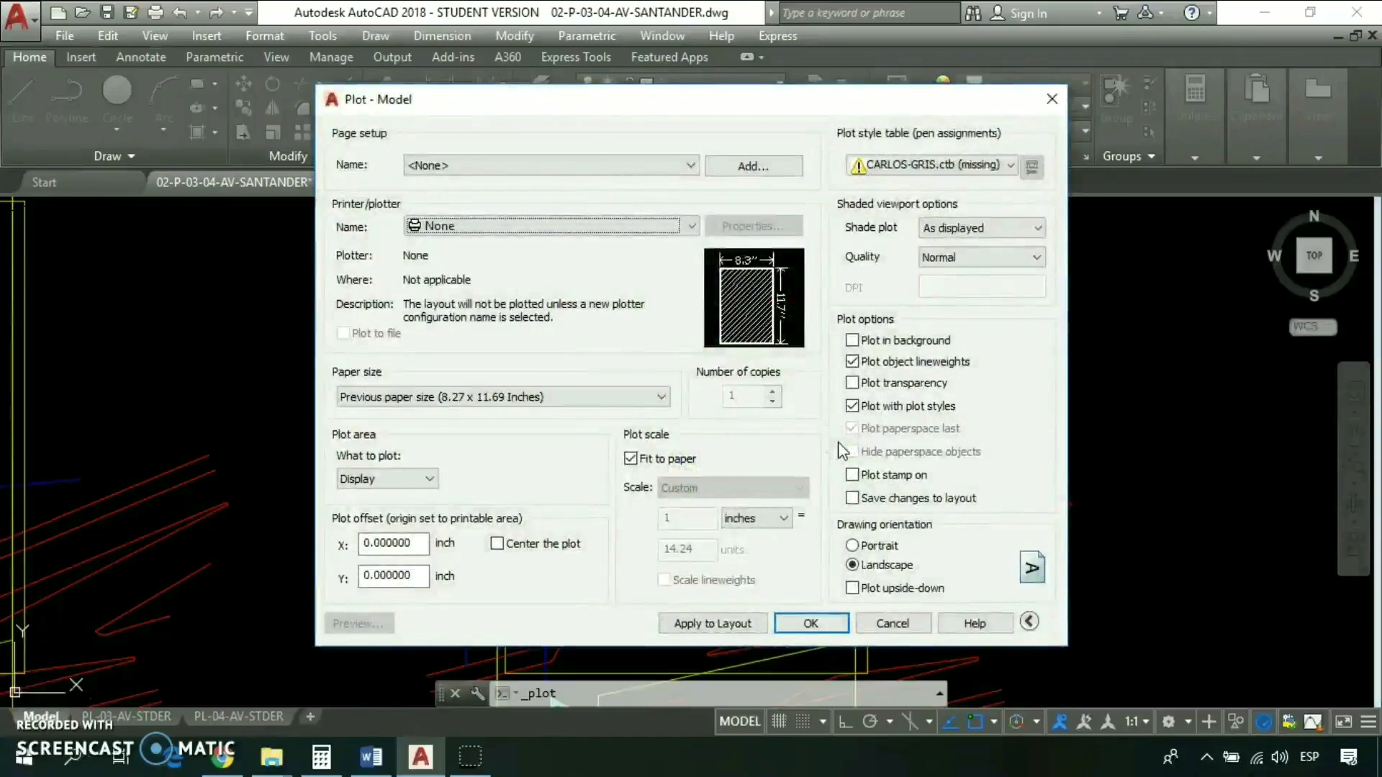
pyautogui.click(659, 395)
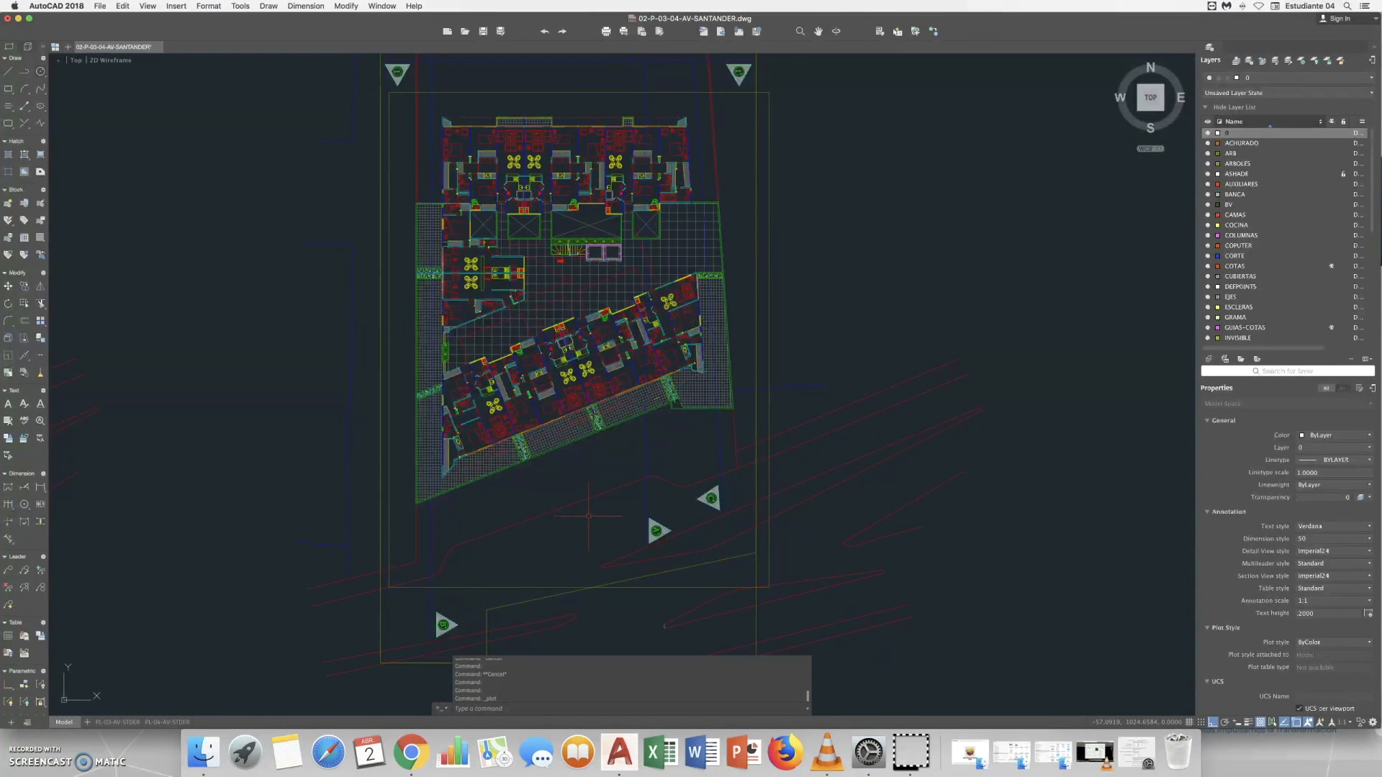
# - Switch to AutoCAD for Mac, open the model's plot settings and acknowledge the plotter configuration warning
pyautogui.press('super+p')
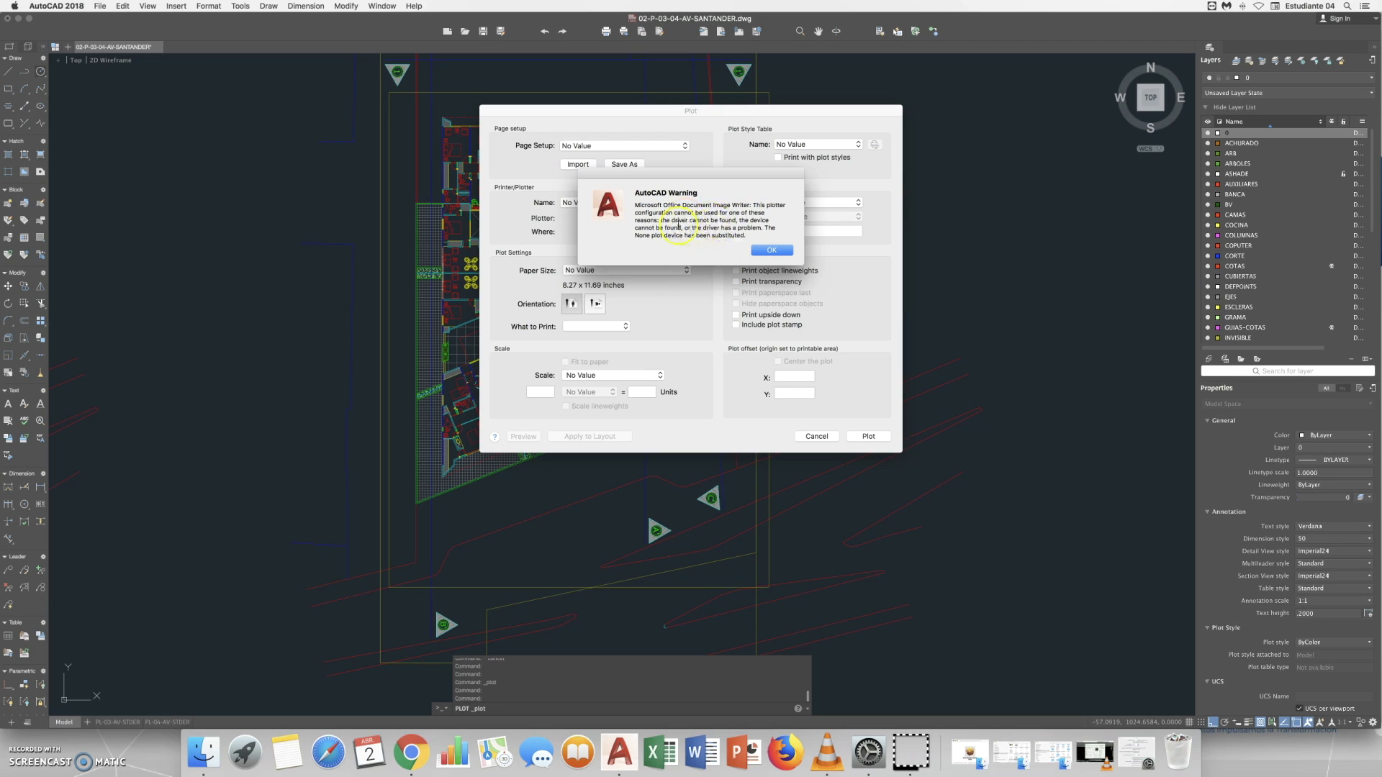
pyautogui.click(771, 251)
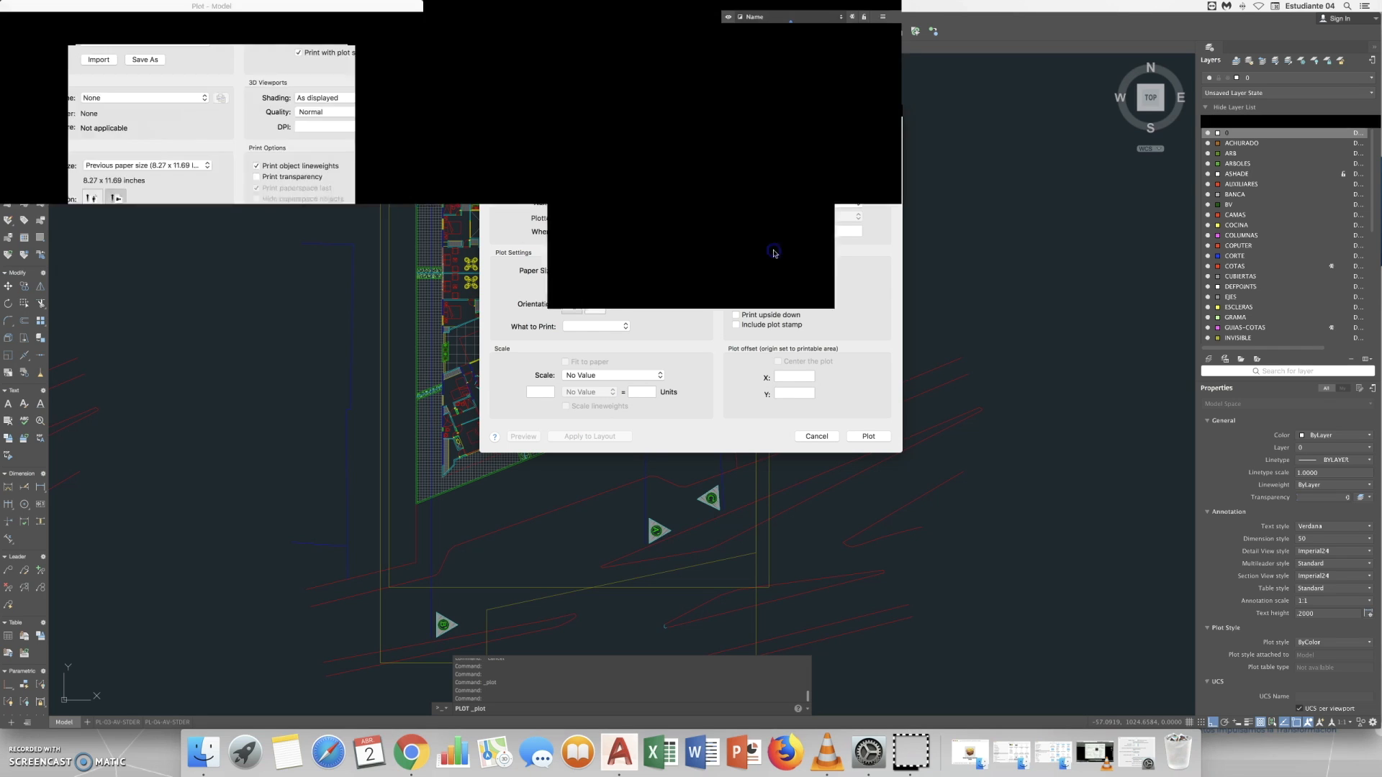
pyautogui.click(511, 177)
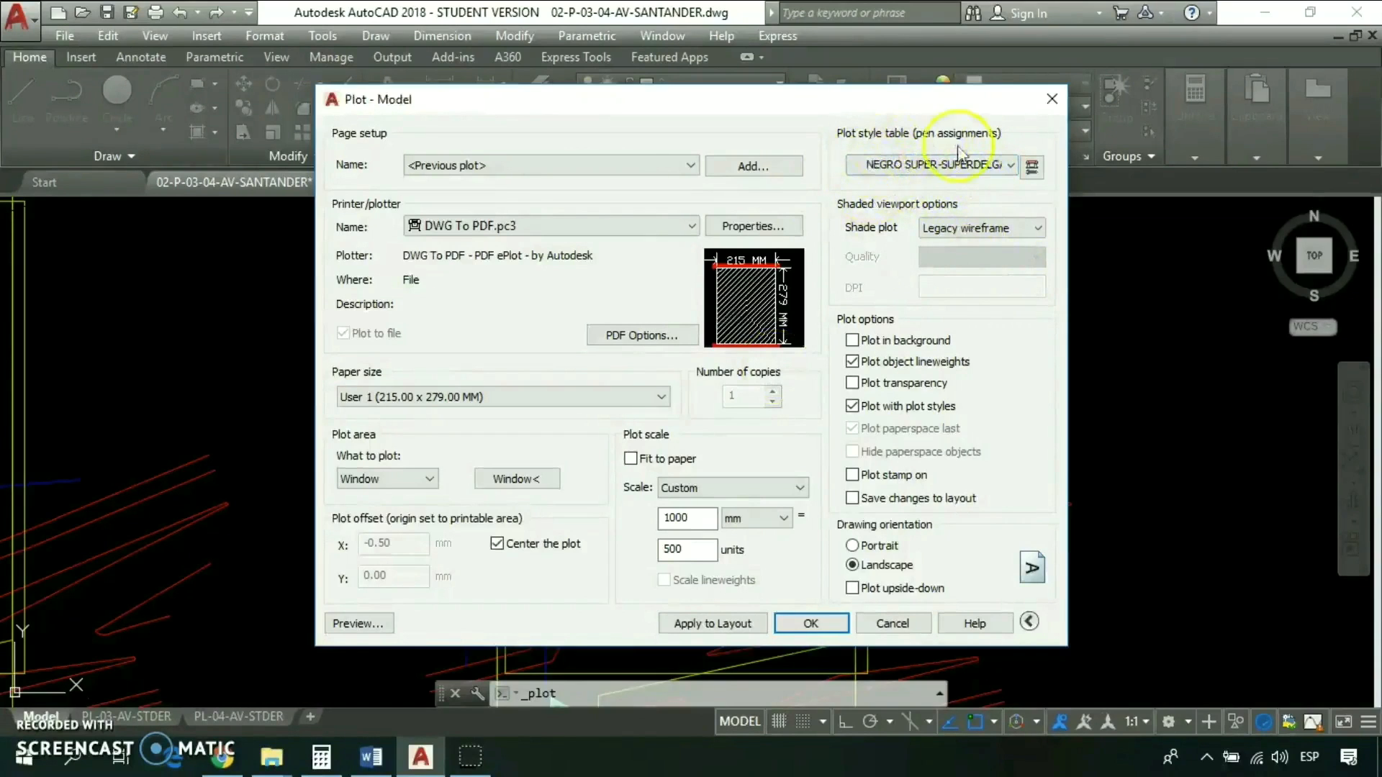
# - Back in AutoCAD for Windows, begin a new color-dependent plot style table, starting from scratch
pyautogui.click(1010, 167)
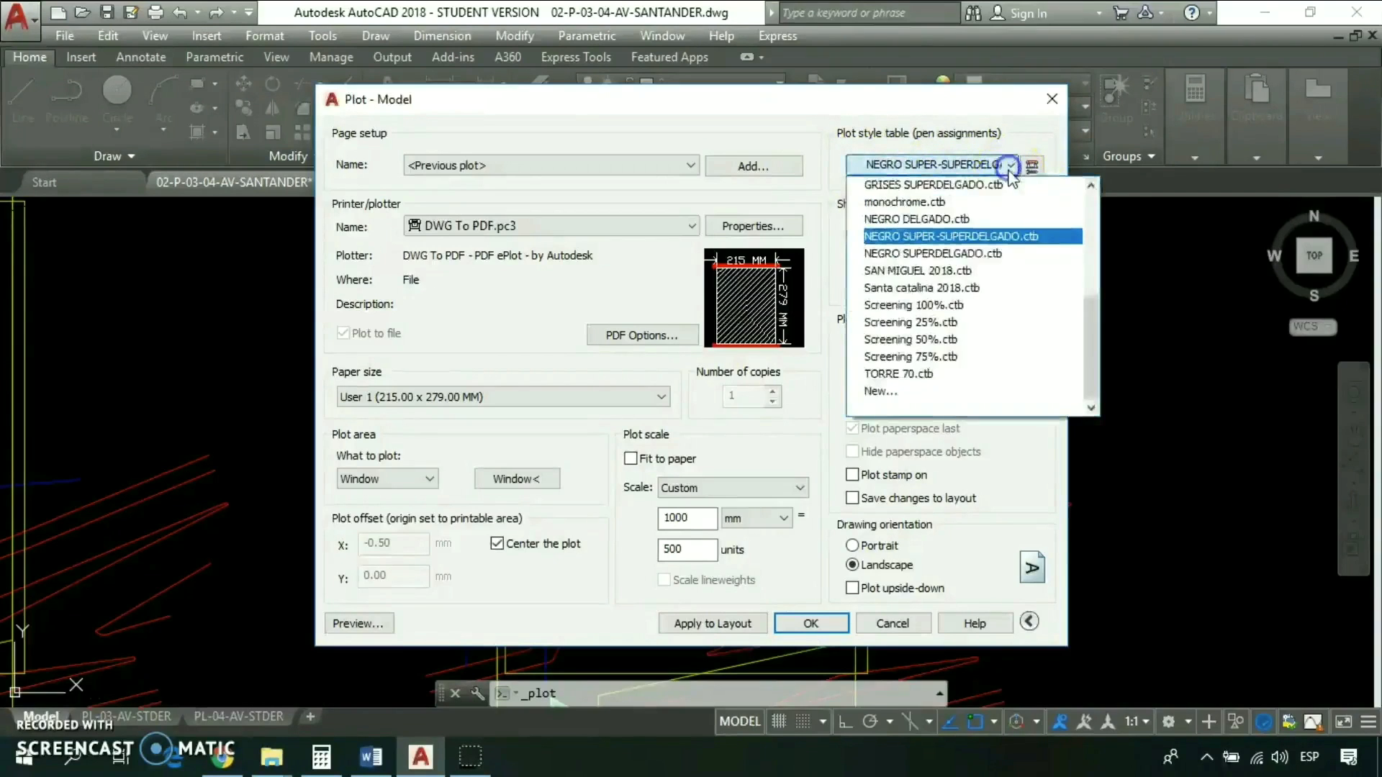
pyautogui.click(883, 393)
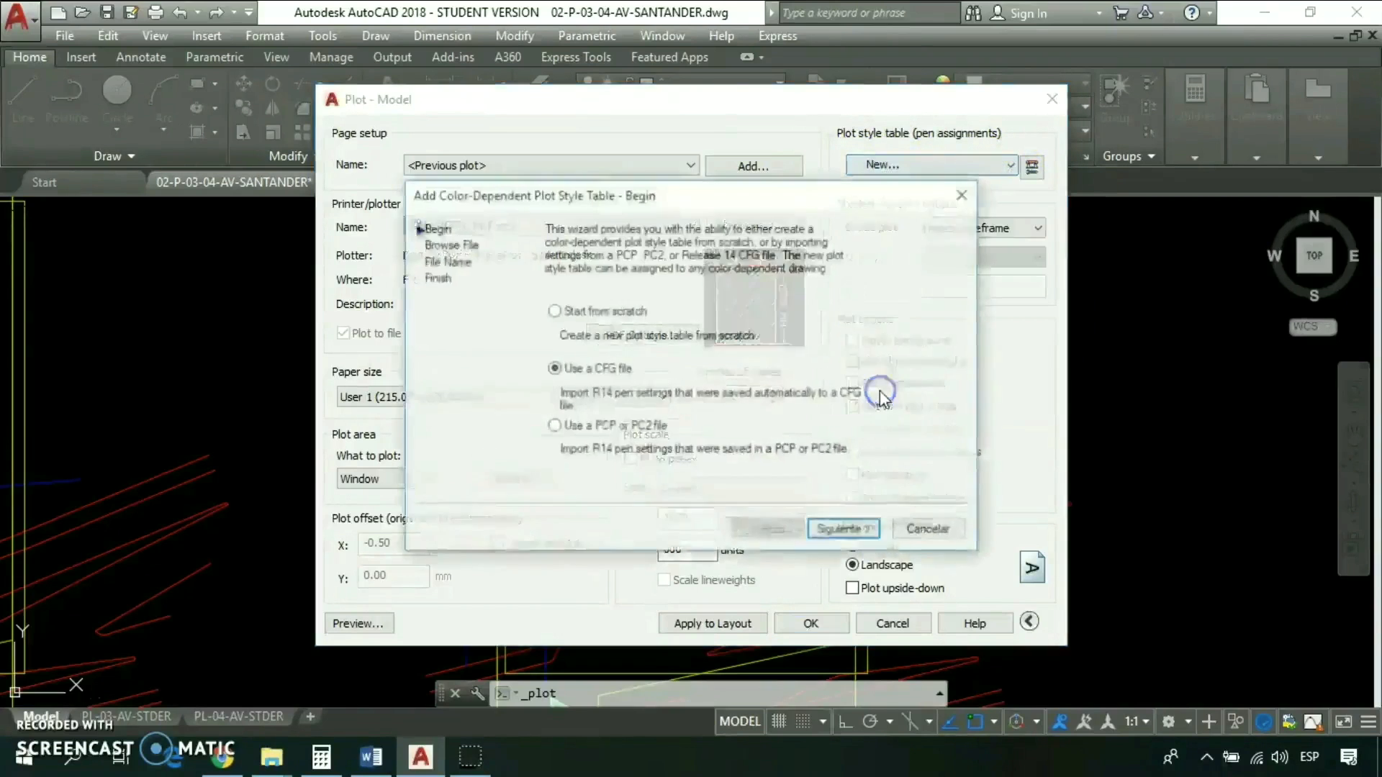
pyautogui.click(554, 311)
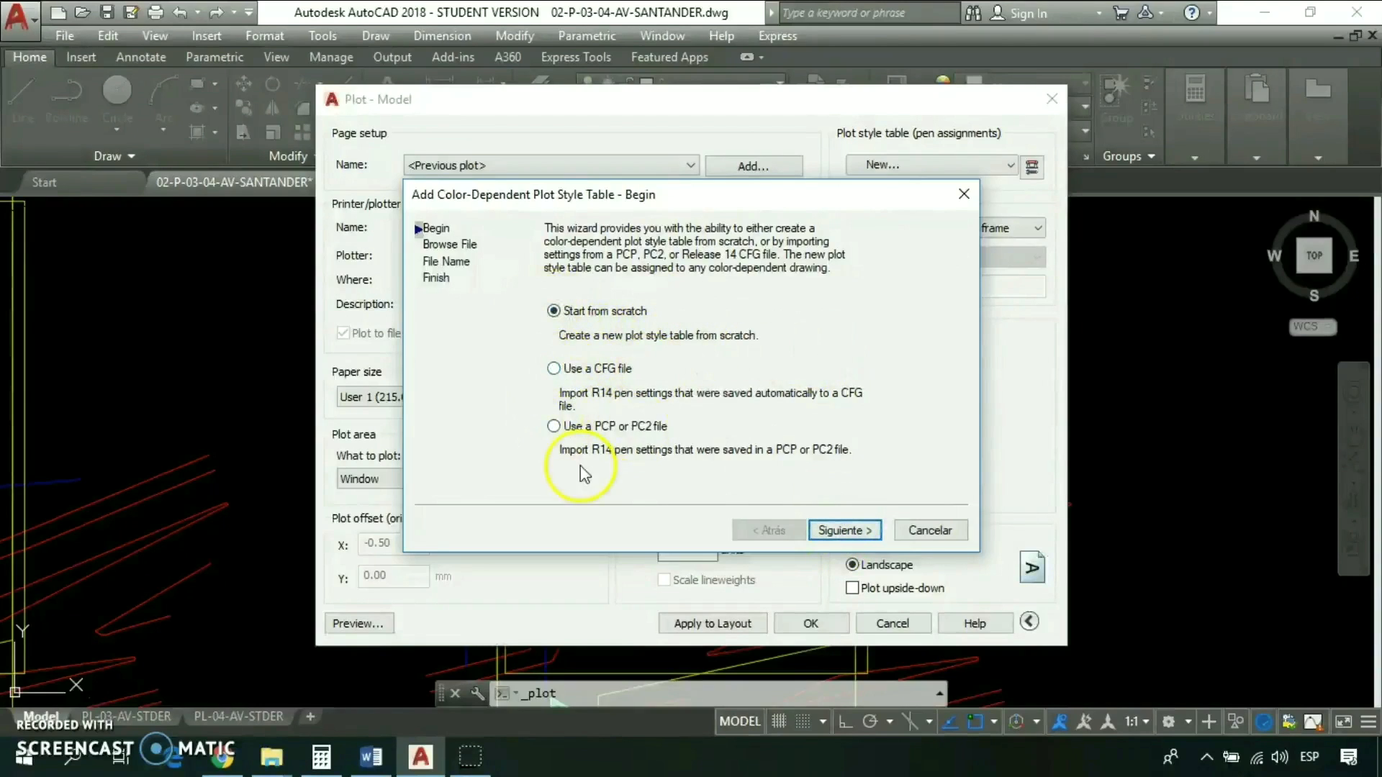
pyautogui.click(841, 531)
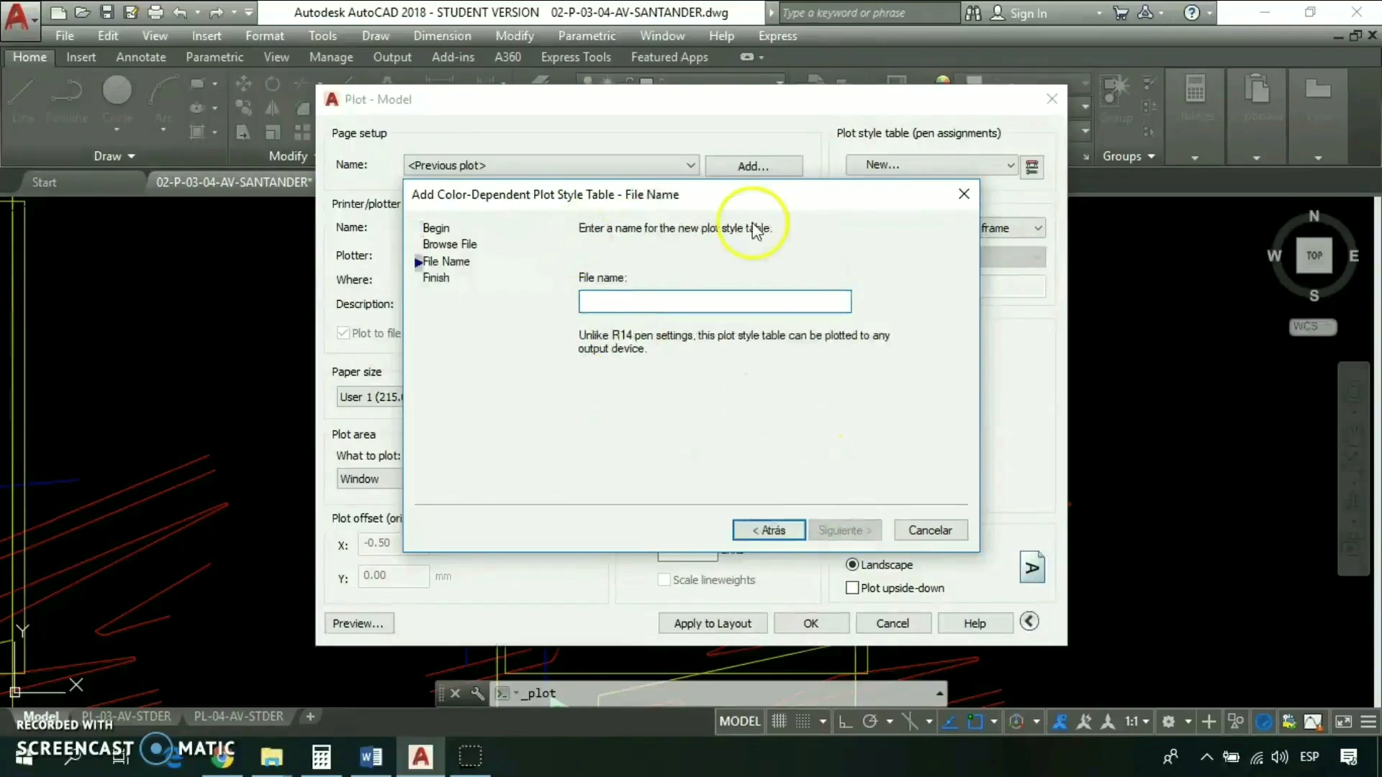
# - Name the new plot style table "Scale 1-50" and finish creating it
pyautogui.click(697, 305)
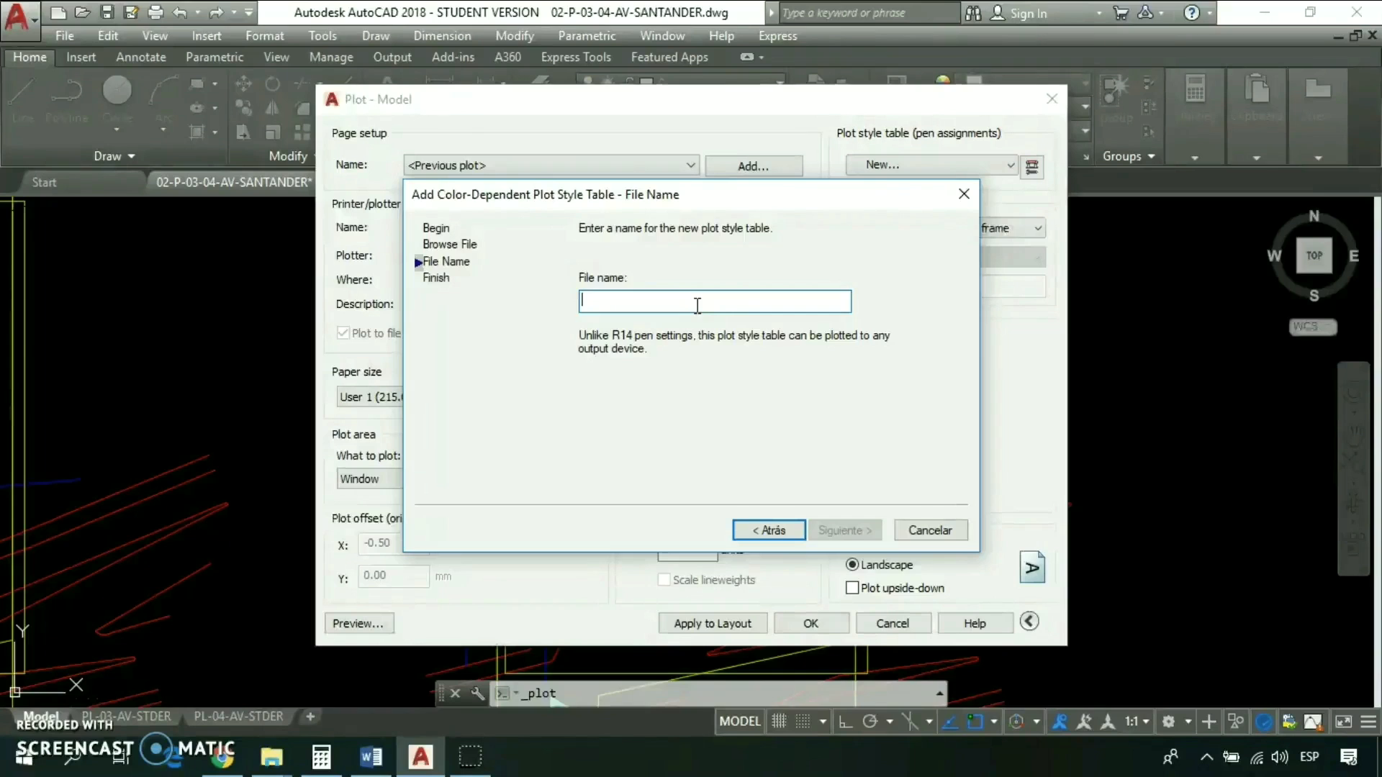
pyautogui.write('scale')
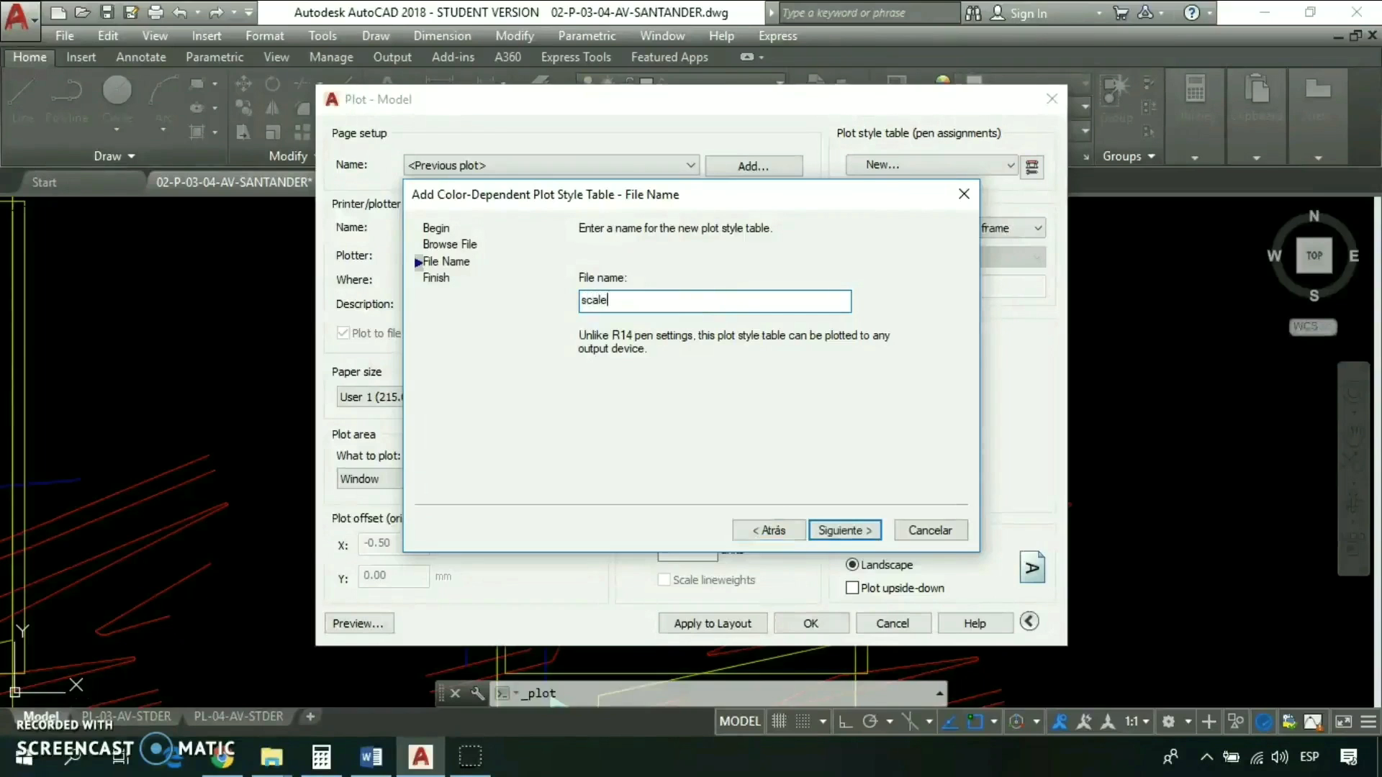
pyautogui.write(' 1-50')
pyautogui.write(':')
pyautogui.press('BackSpace')
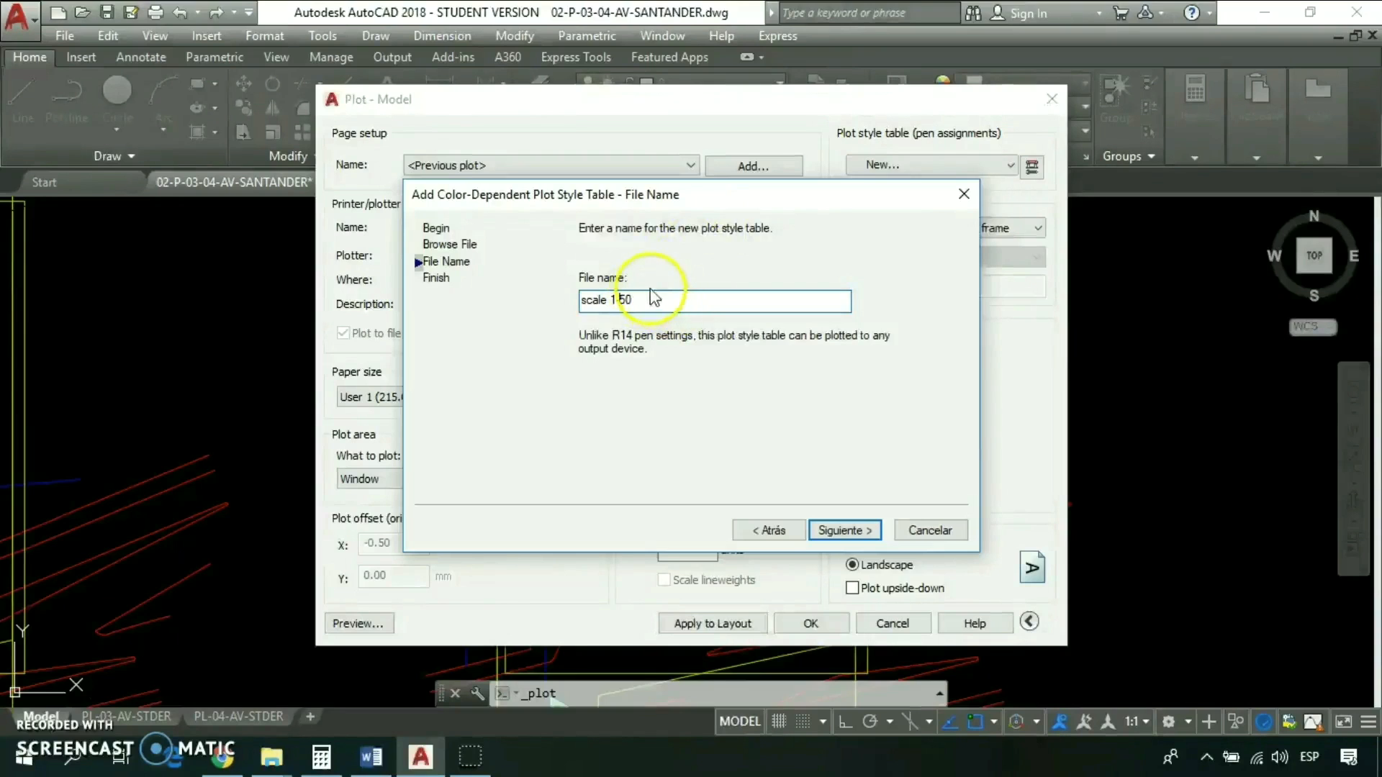
pyautogui.click(586, 304)
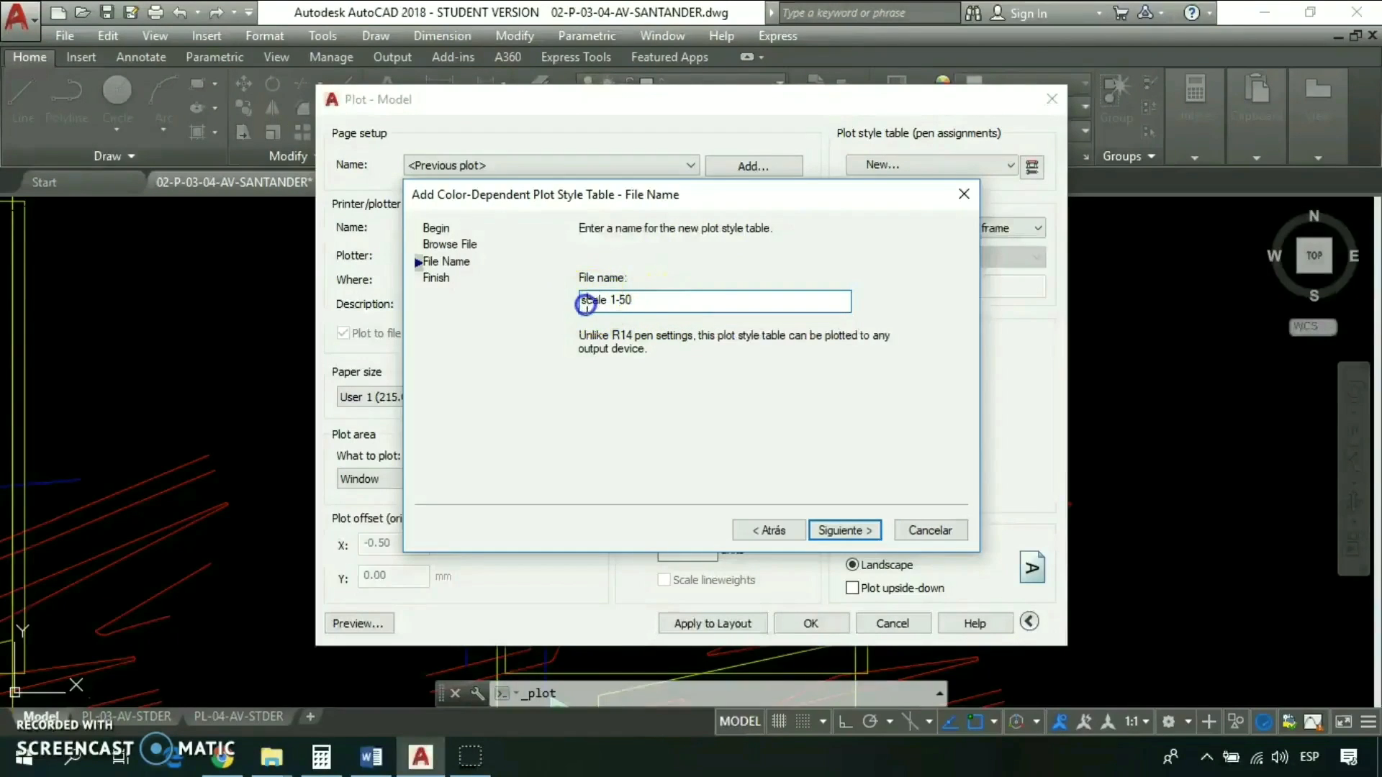
pyautogui.press('BackSpace')
pyautogui.write('S')
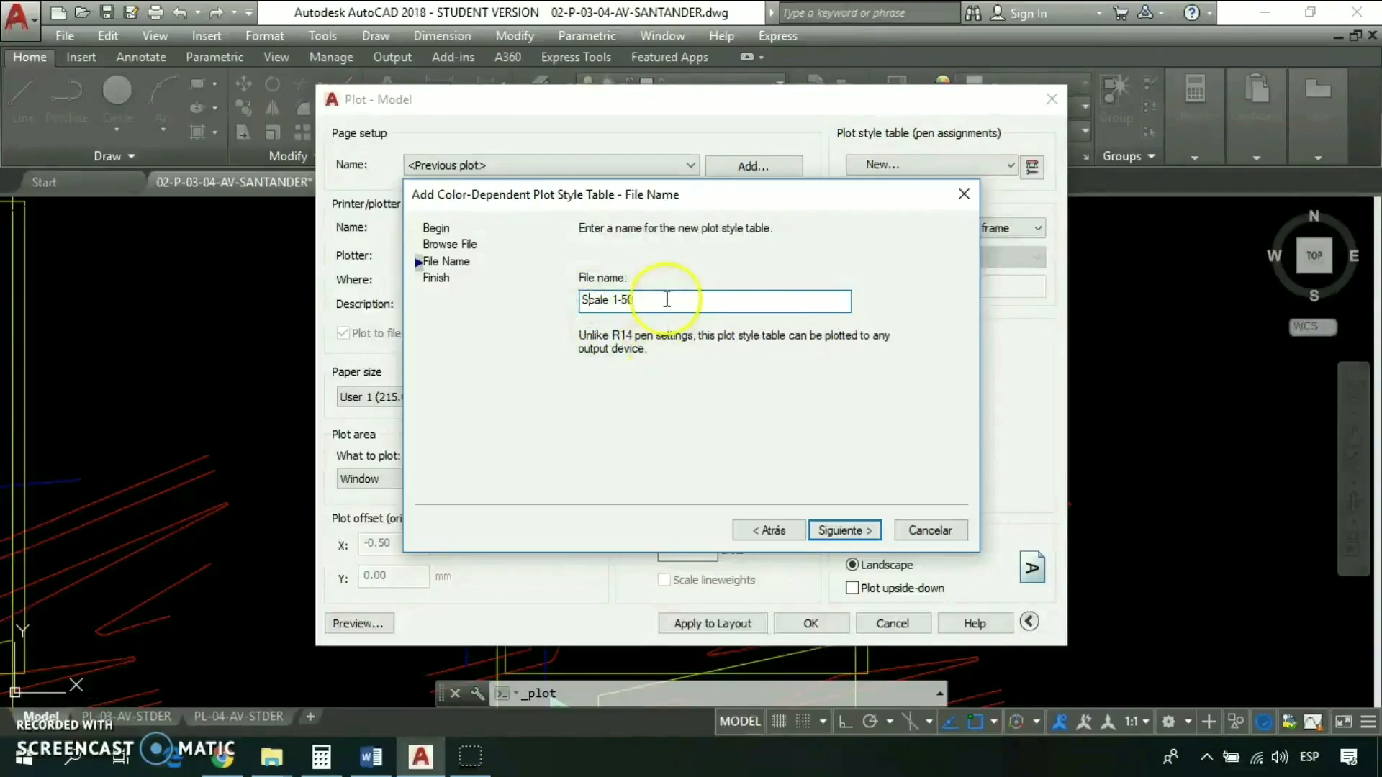
pyautogui.click(848, 534)
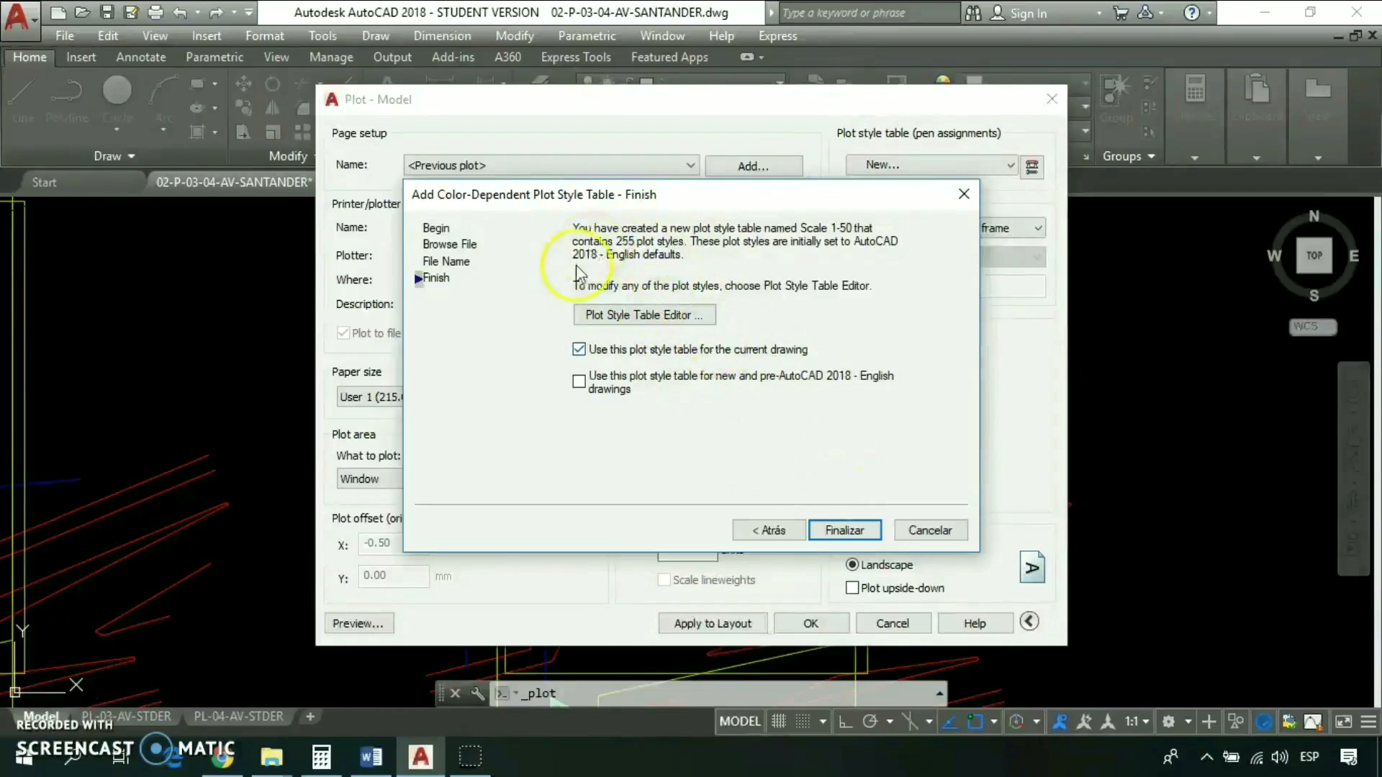
pyautogui.click(843, 531)
pyautogui.click(843, 533)
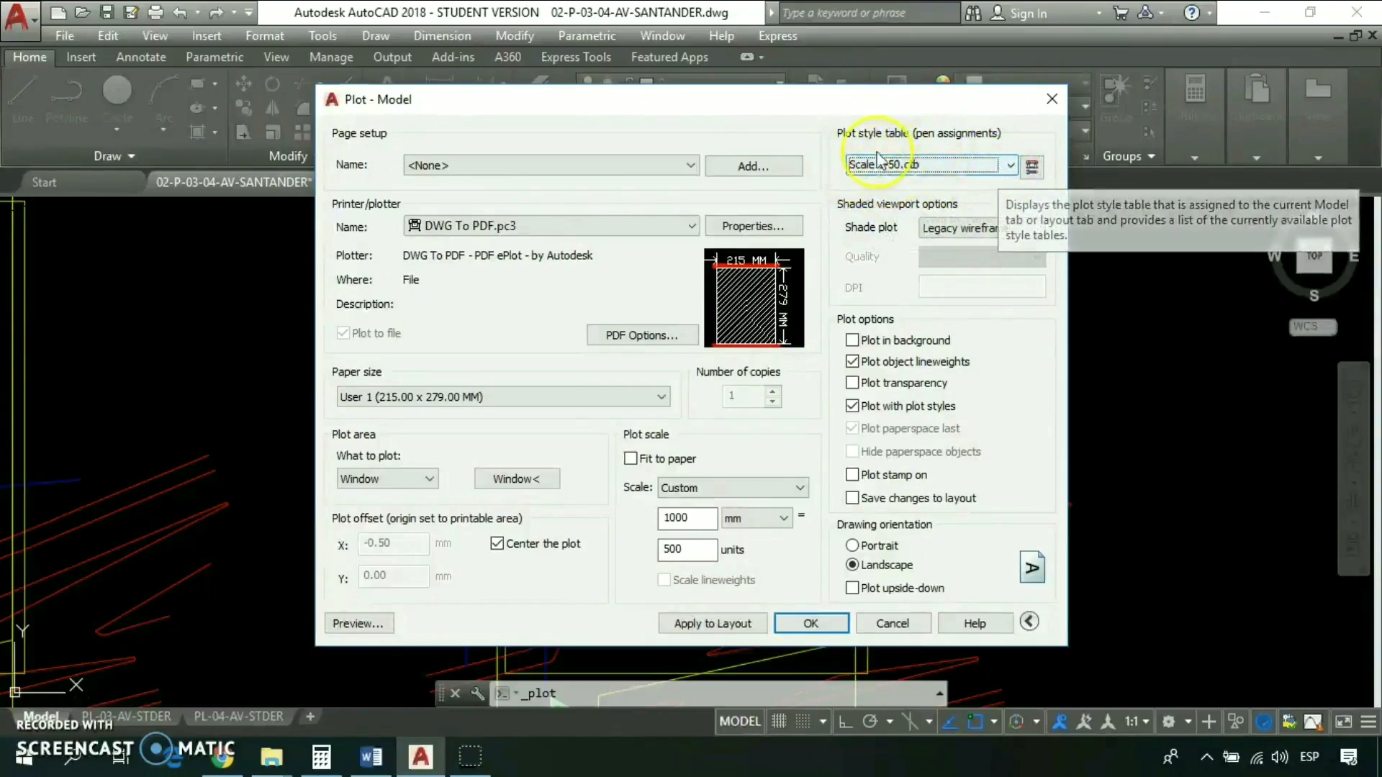
# - Choose Scale 1-50.ctb as the plot style table and assign it to all layouts
pyautogui.click(1008, 170)
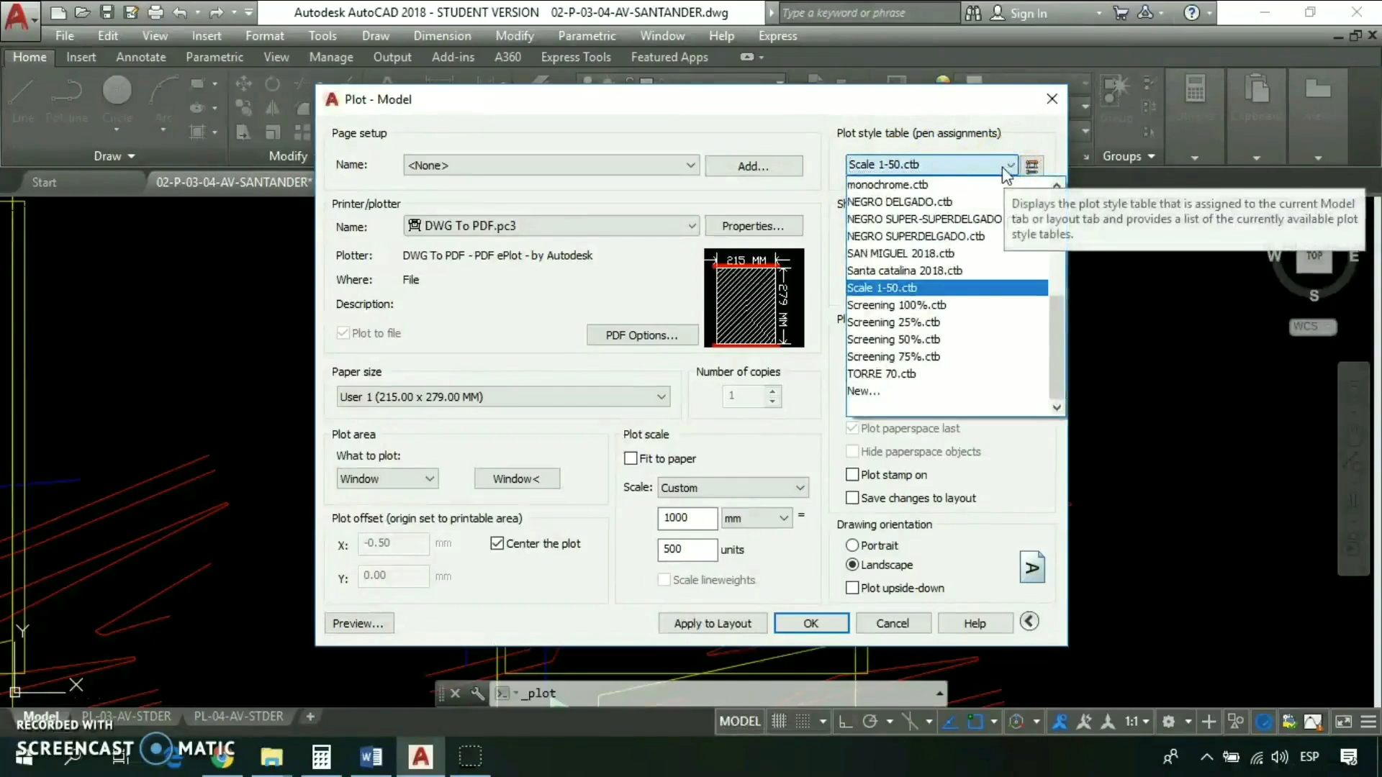
pyautogui.scroll(5, 950, 295)
pyautogui.scroll(-5, 945, 238)
pyautogui.scroll(1, 954, 317)
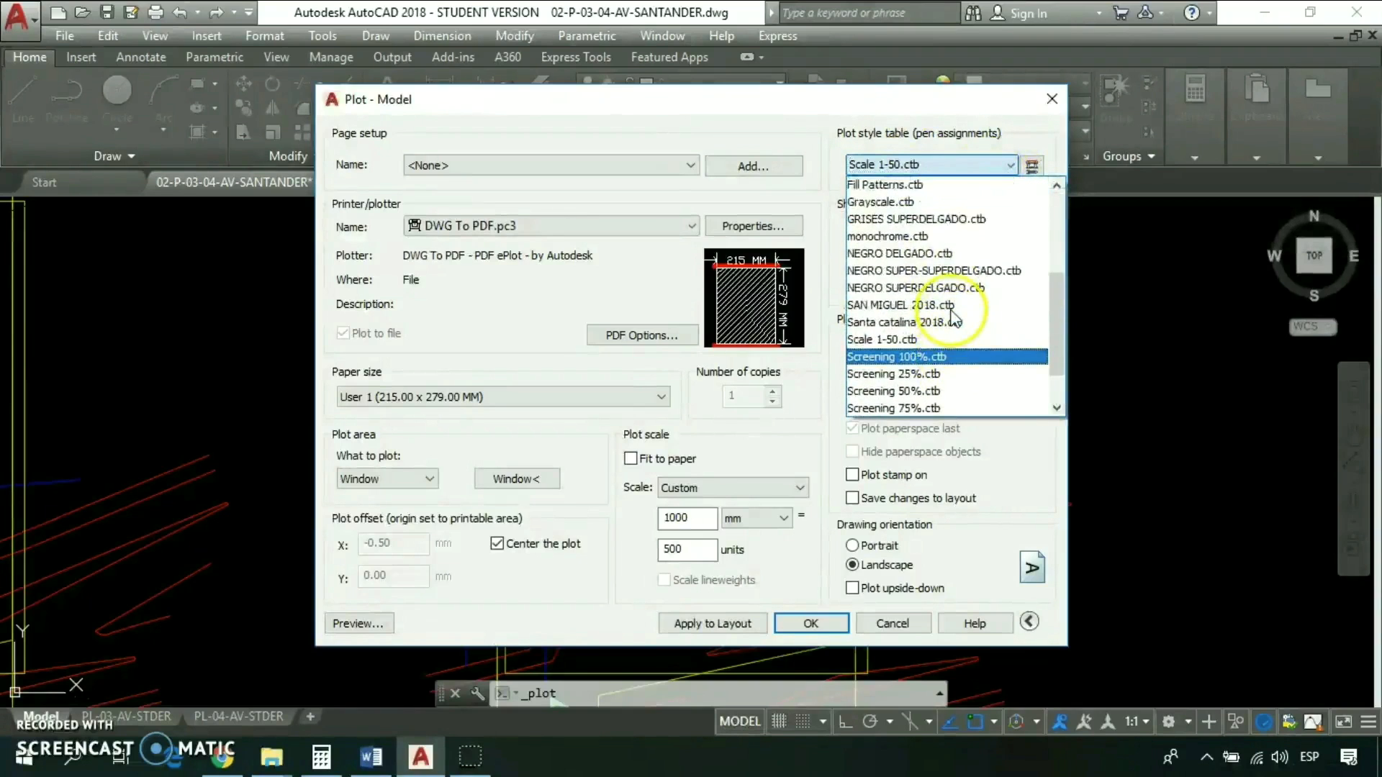
pyautogui.click(881, 339)
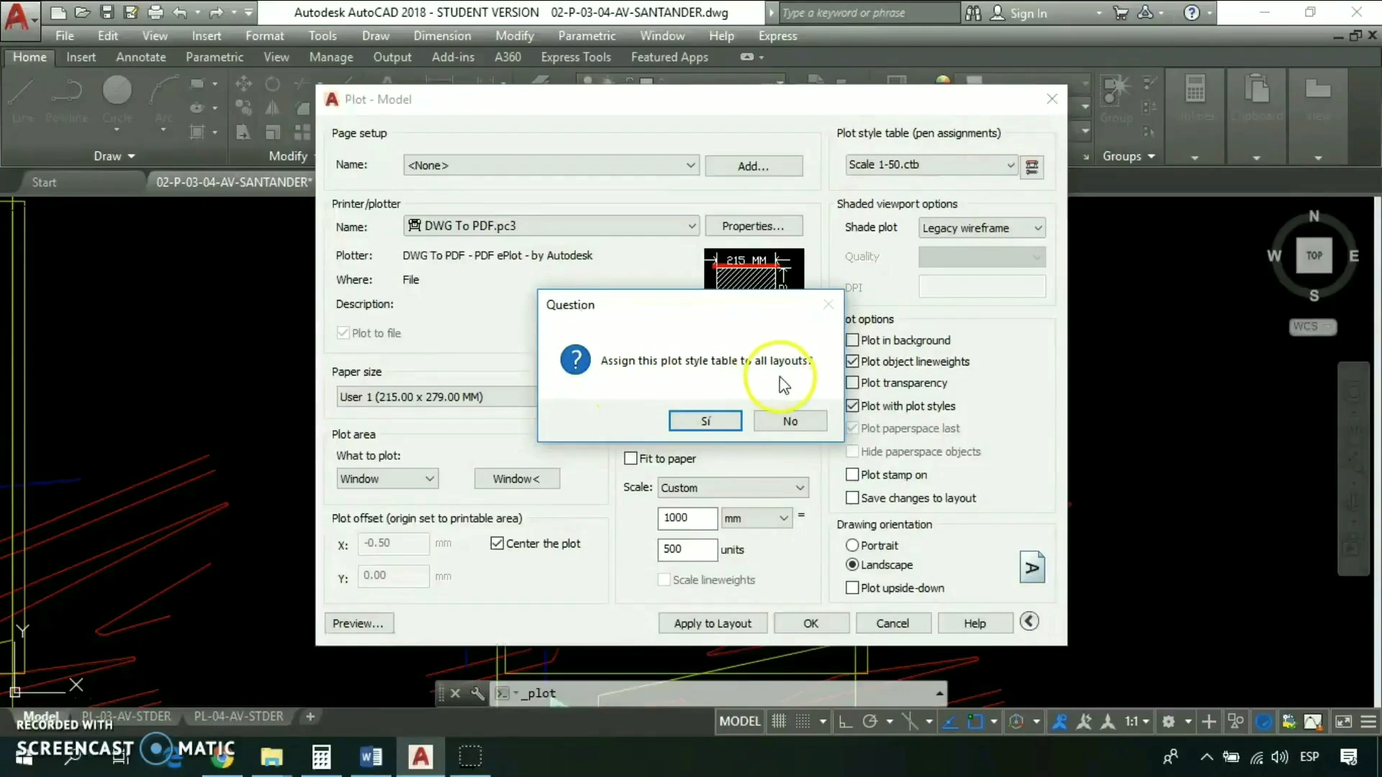
pyautogui.click(720, 422)
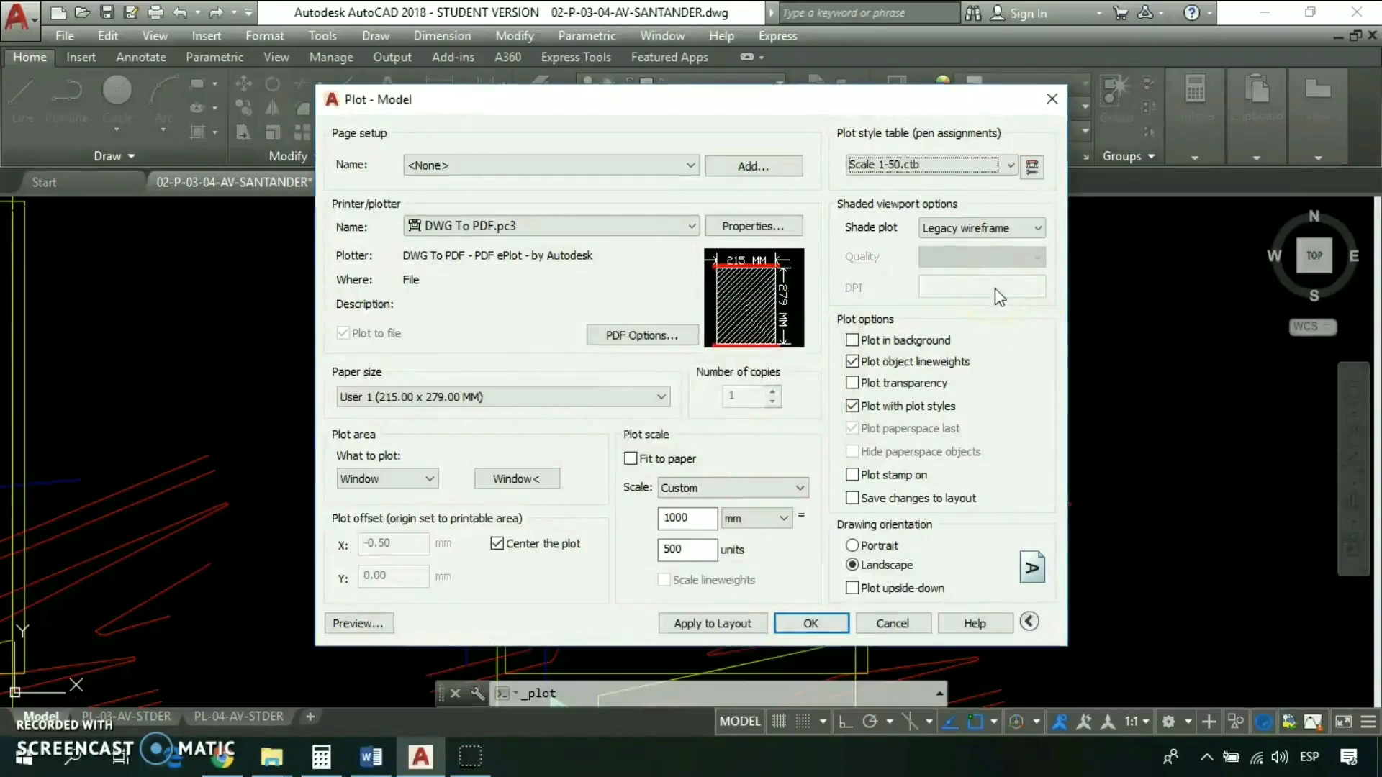
# - Open Scale 1-50.ctb in the Plot Style Table Editor and move the editor window over the plot settings
pyautogui.click(1031, 175)
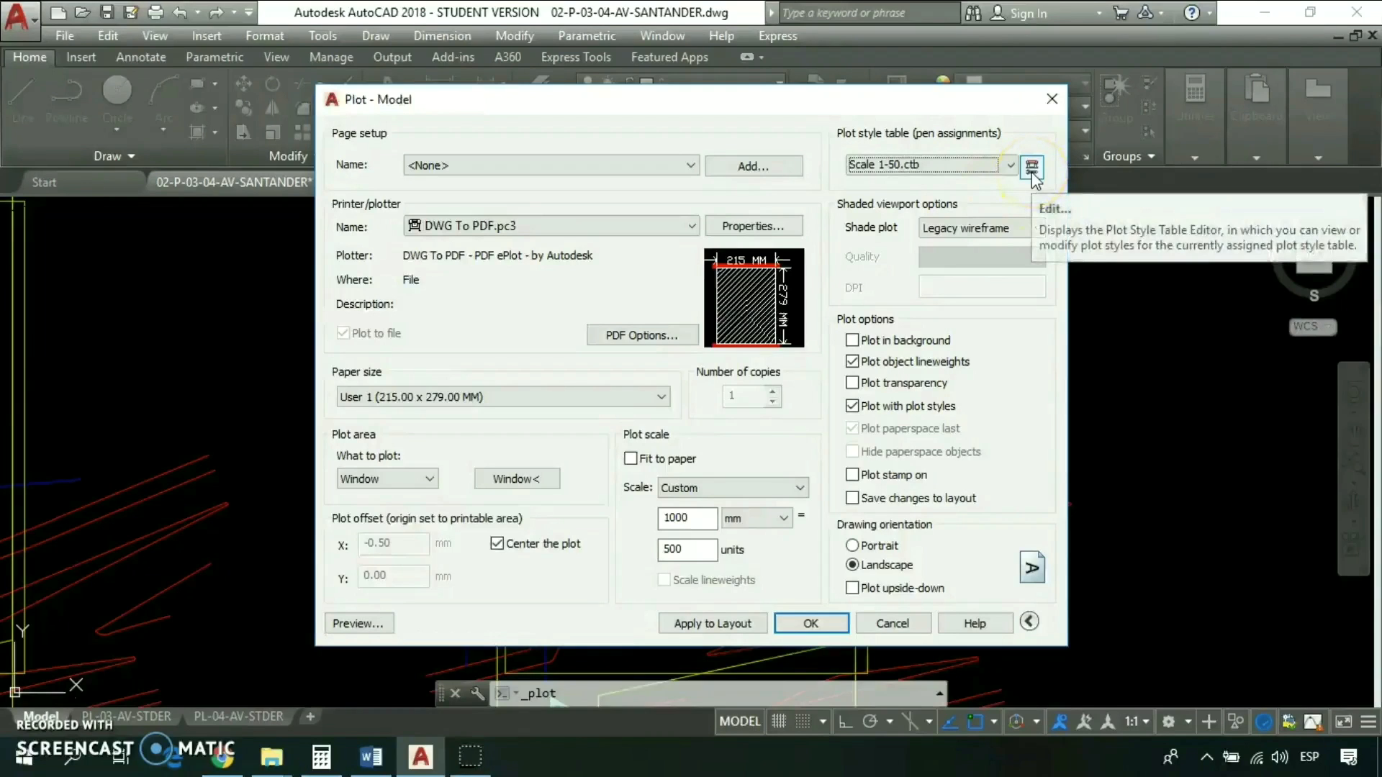
pyautogui.click(1033, 171)
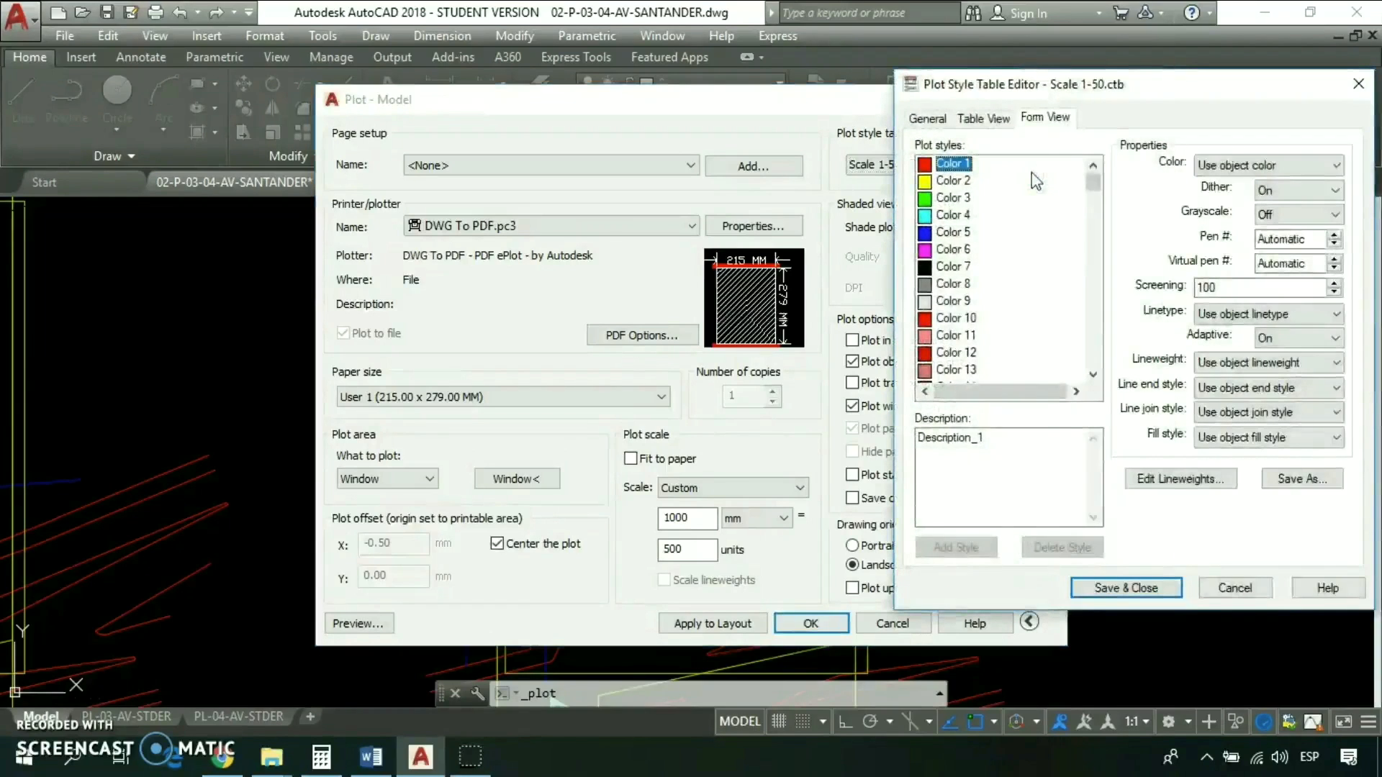
pyautogui.moveTo(1165, 85); pyautogui.dragTo(694, 92)
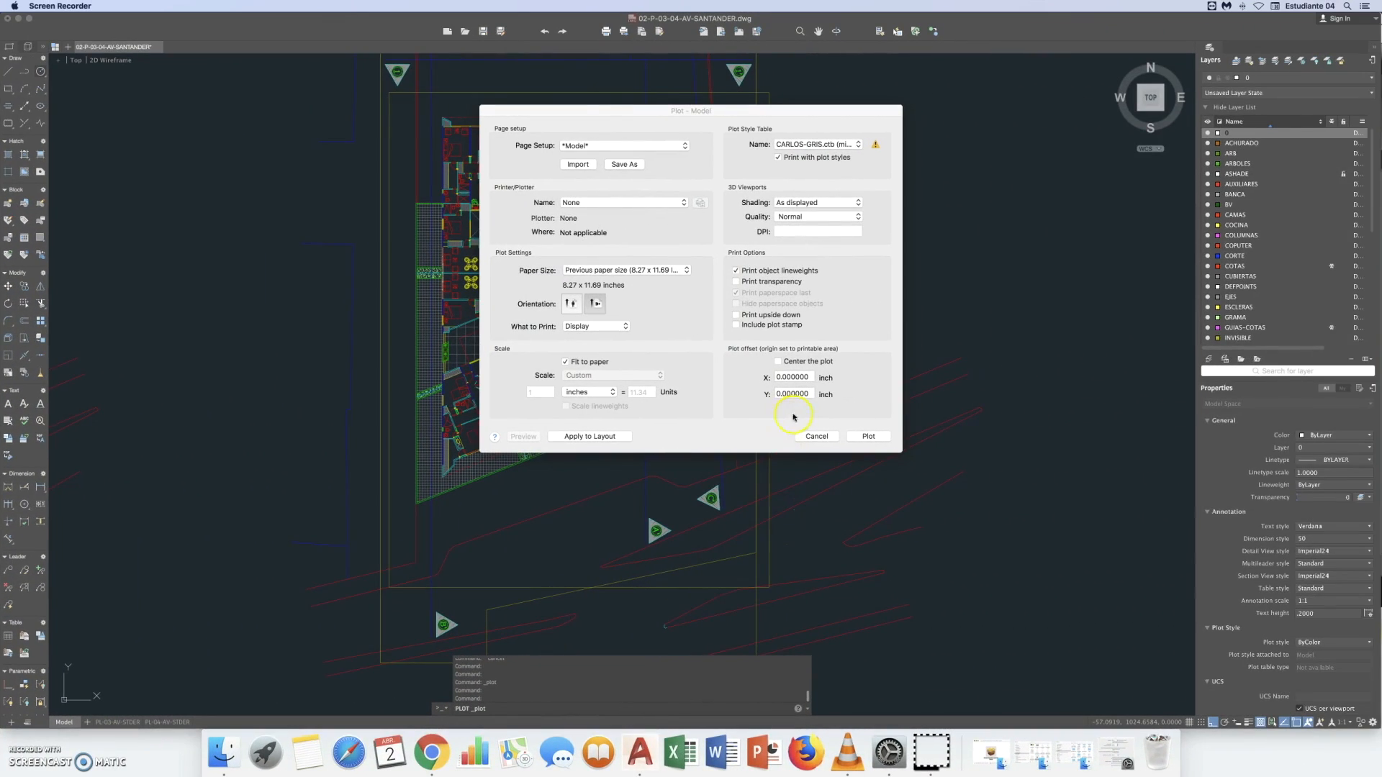
# - Switch to AutoCAD for Mac and start creating a new plot style table in the plot settings
pyautogui.click(860, 145)
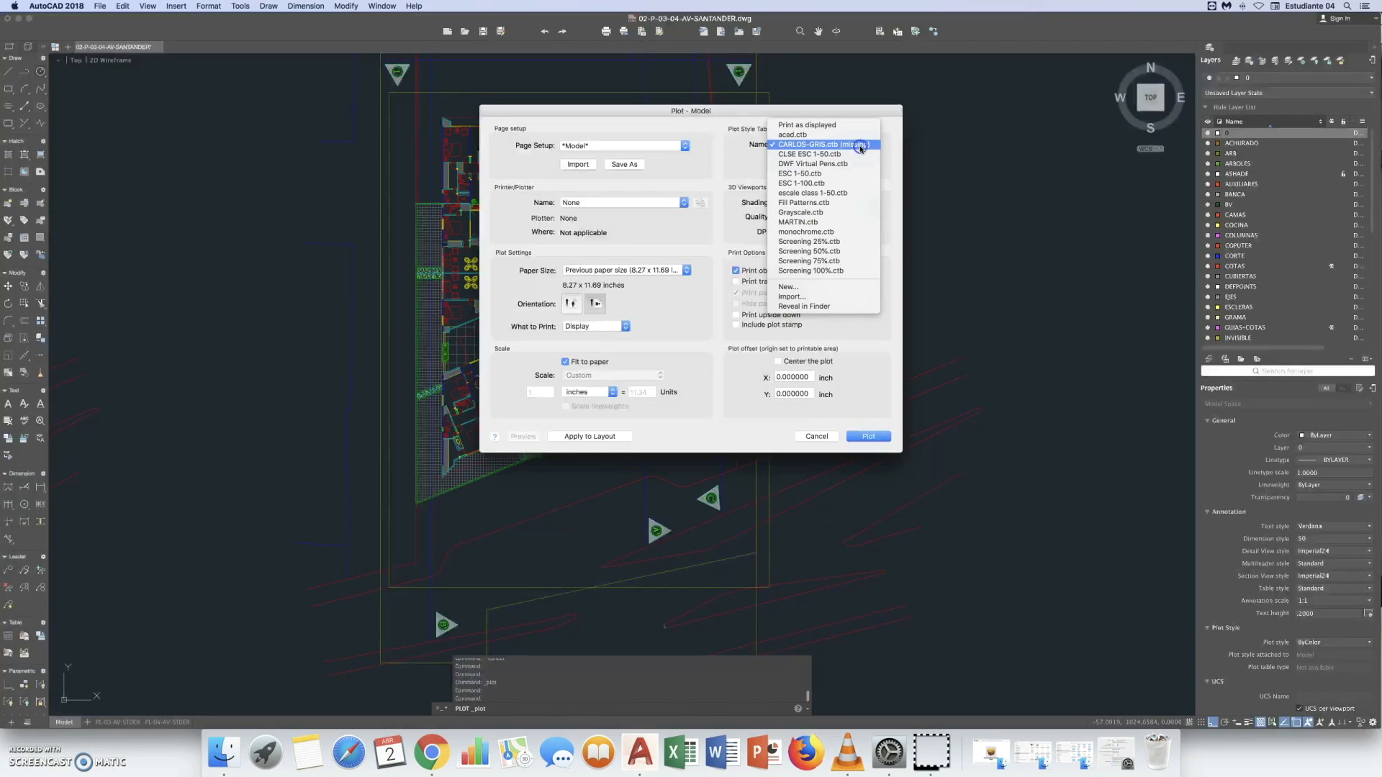
pyautogui.click(796, 288)
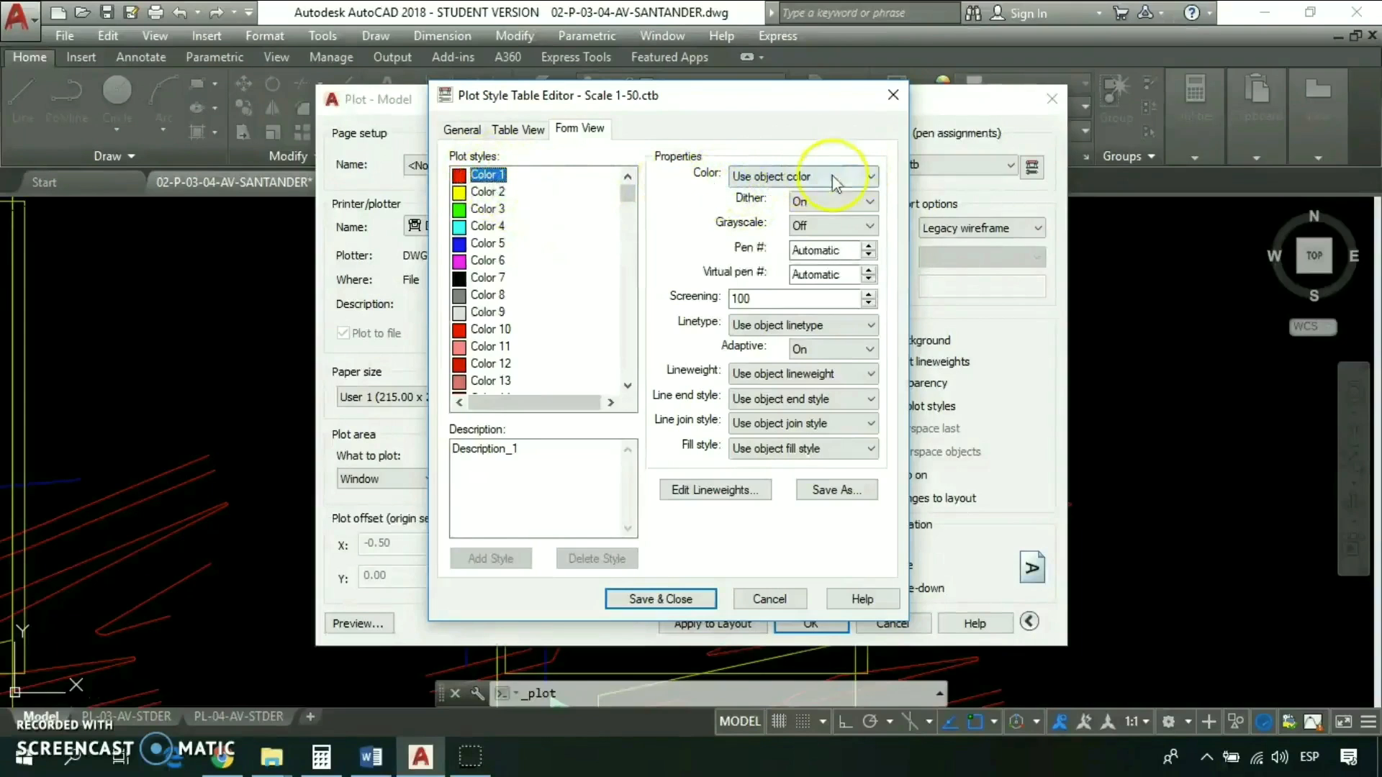
# - In the Windows Plot Style Table Editor, set the plotted color of Color 1 through Color 6 to Black and reselect Color 1
pyautogui.click(870, 177)
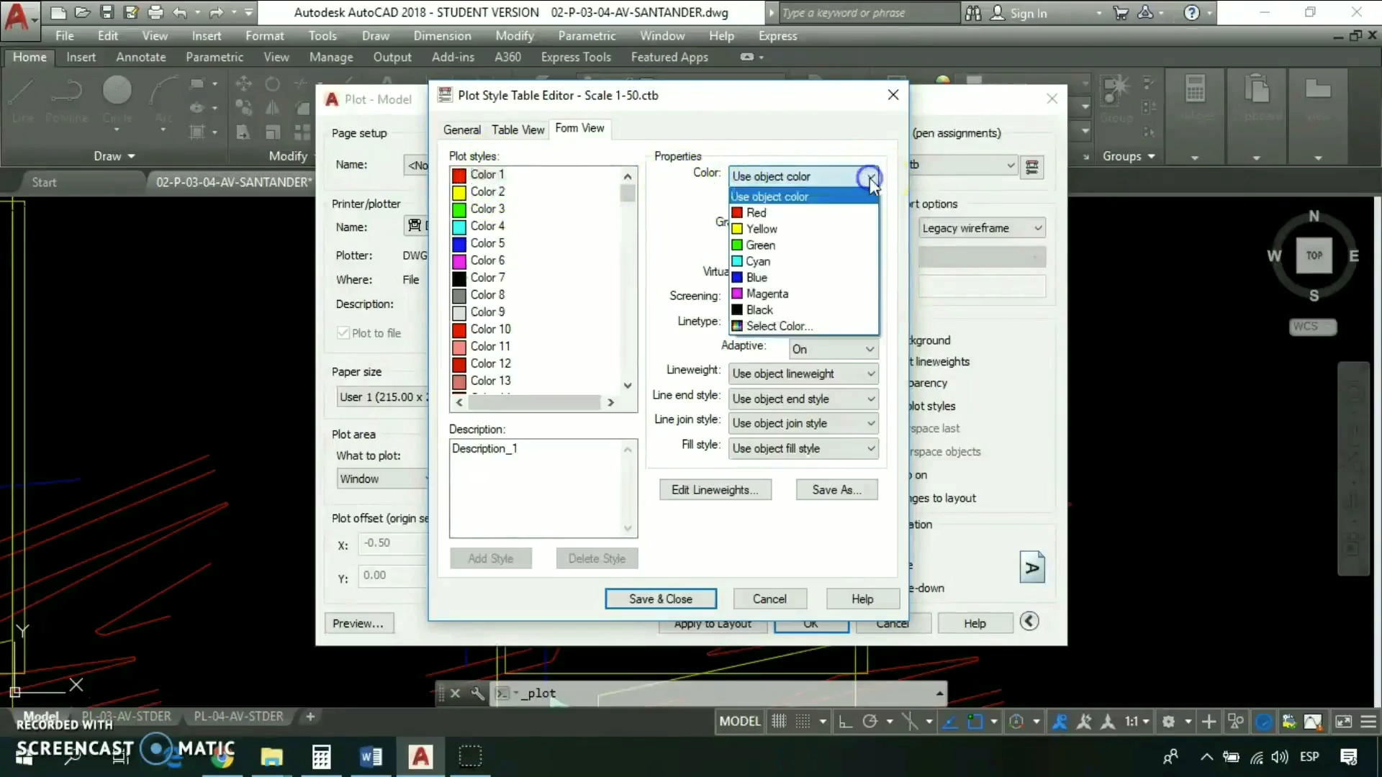
pyautogui.click(775, 310)
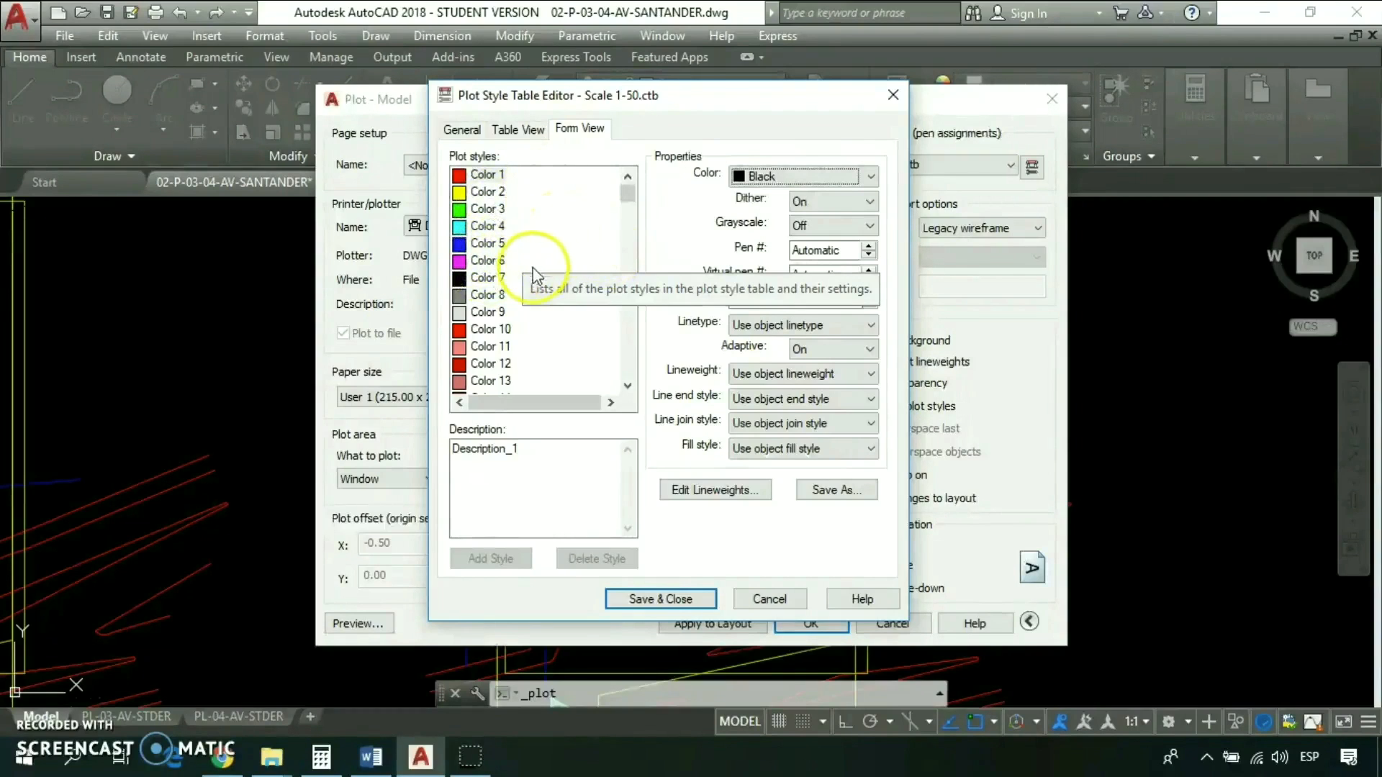
pyautogui.keyDown('shift'); pyautogui.click(486, 265); pyautogui.keyUp('shift')
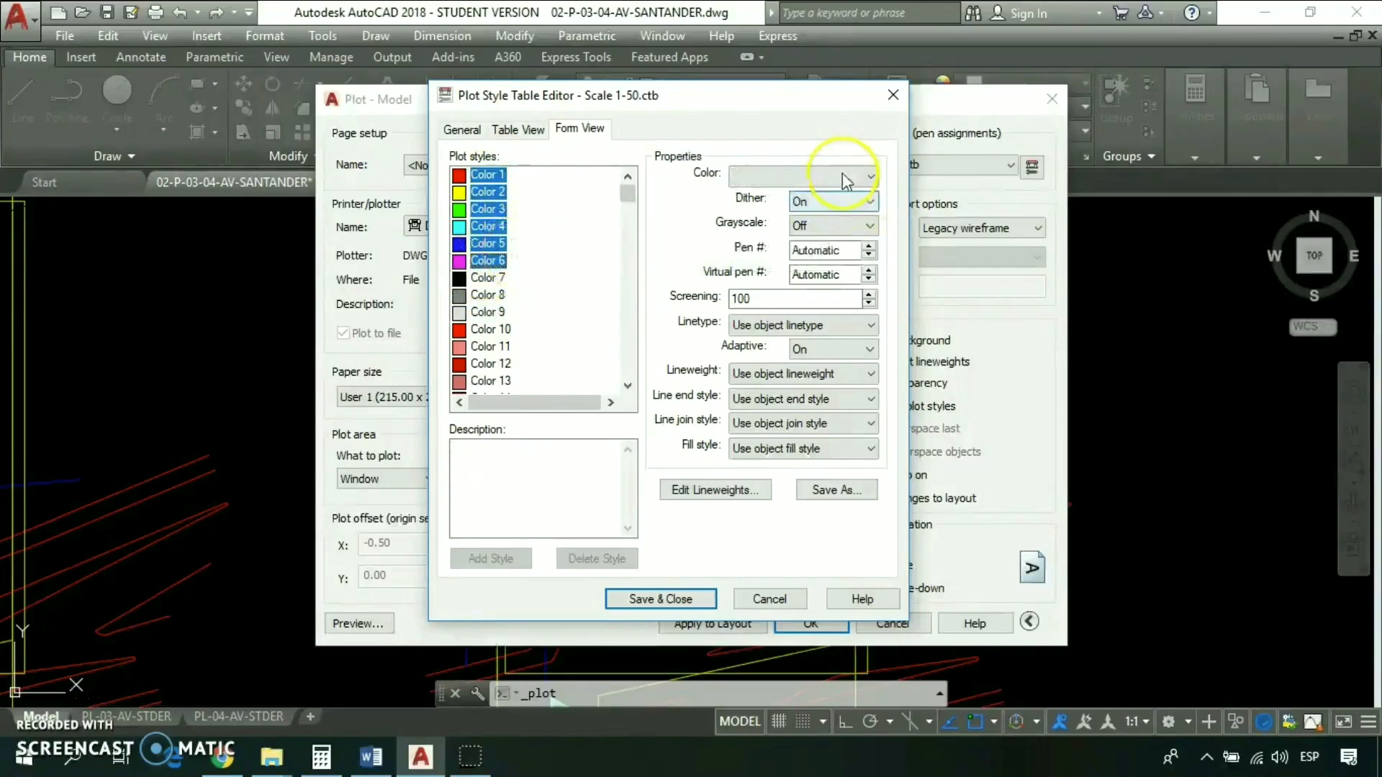
pyautogui.click(867, 177)
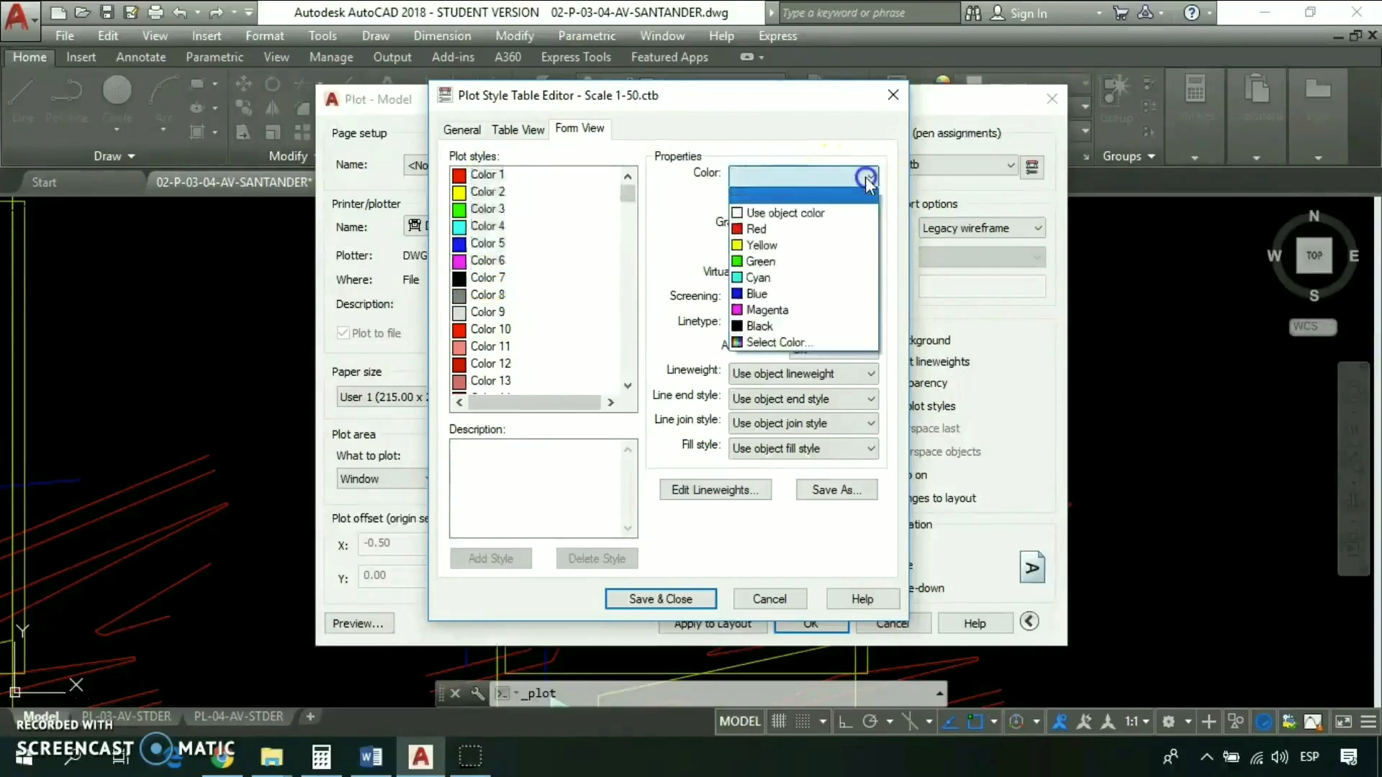
pyautogui.click(761, 326)
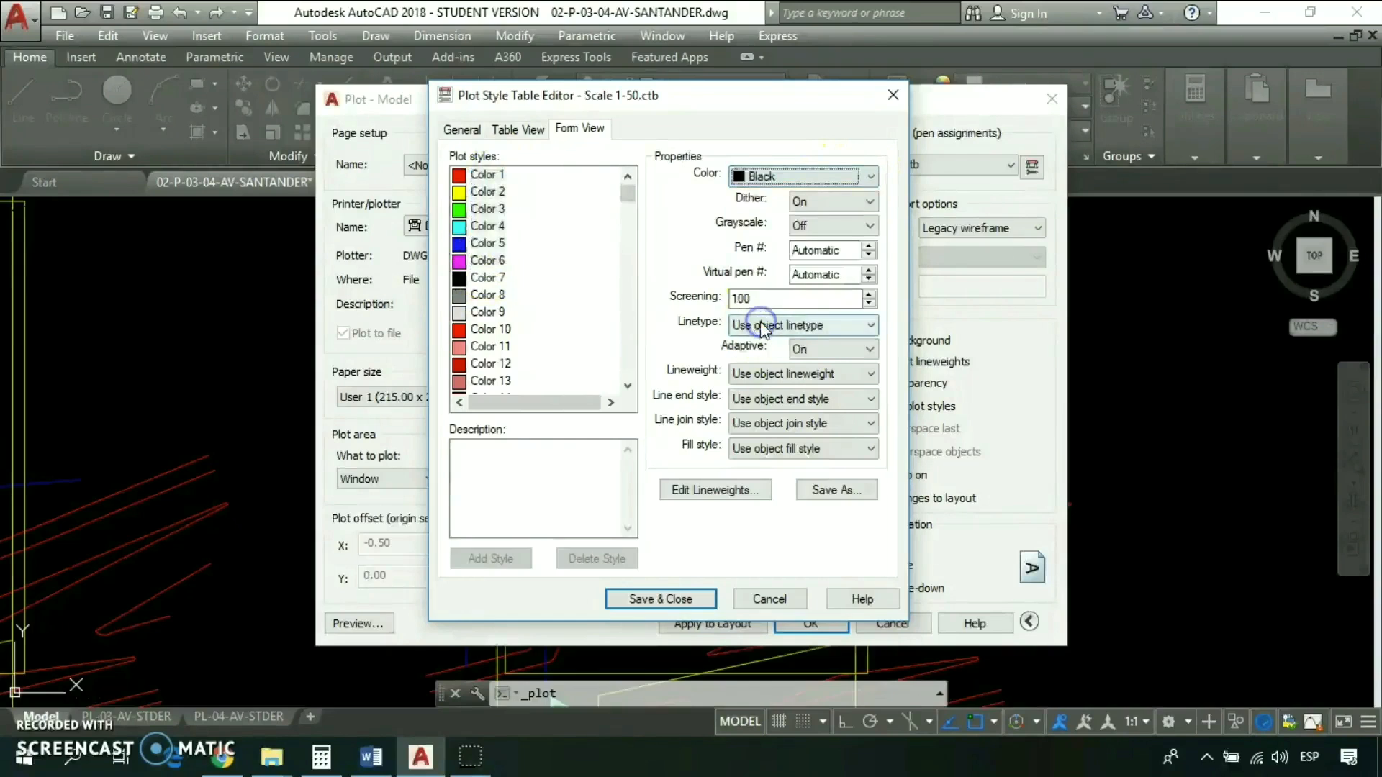
pyautogui.click(495, 179)
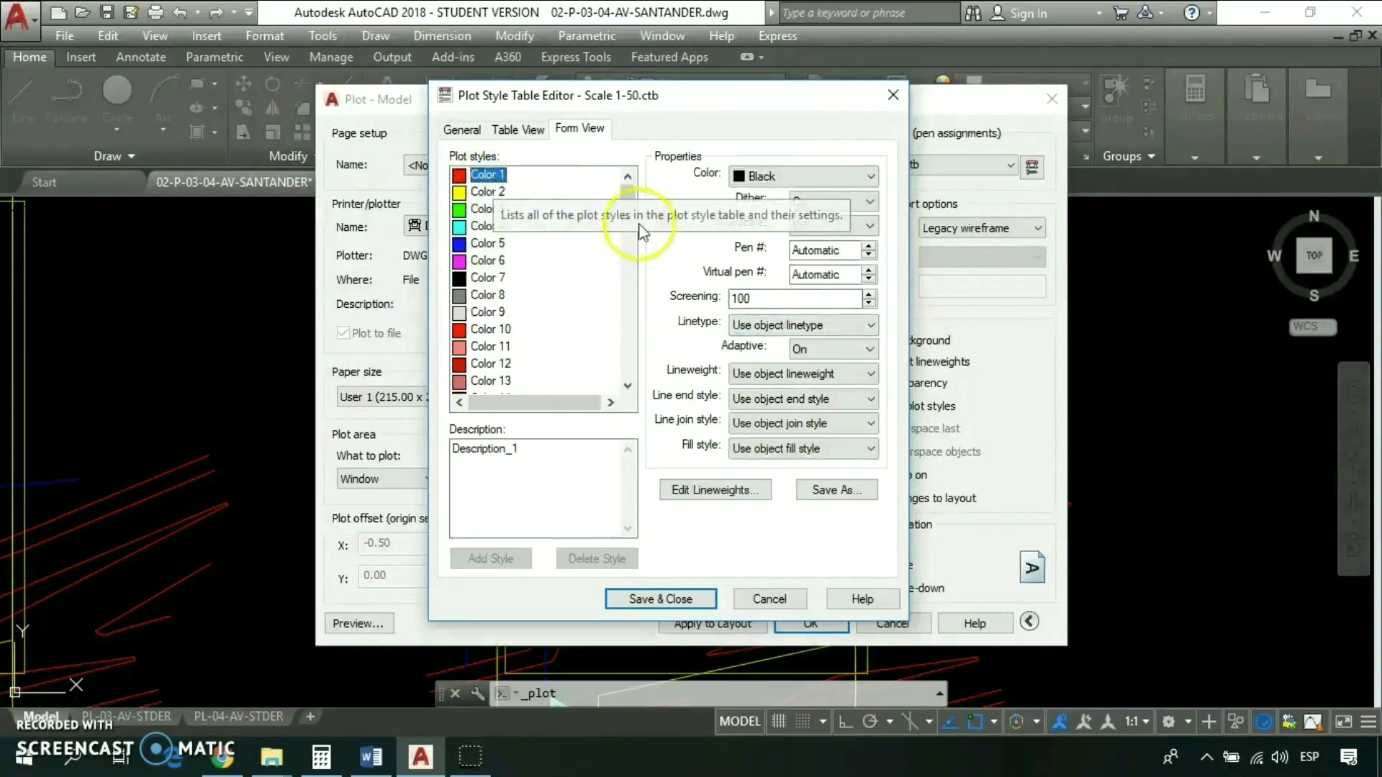
pyautogui.click(633, 178)
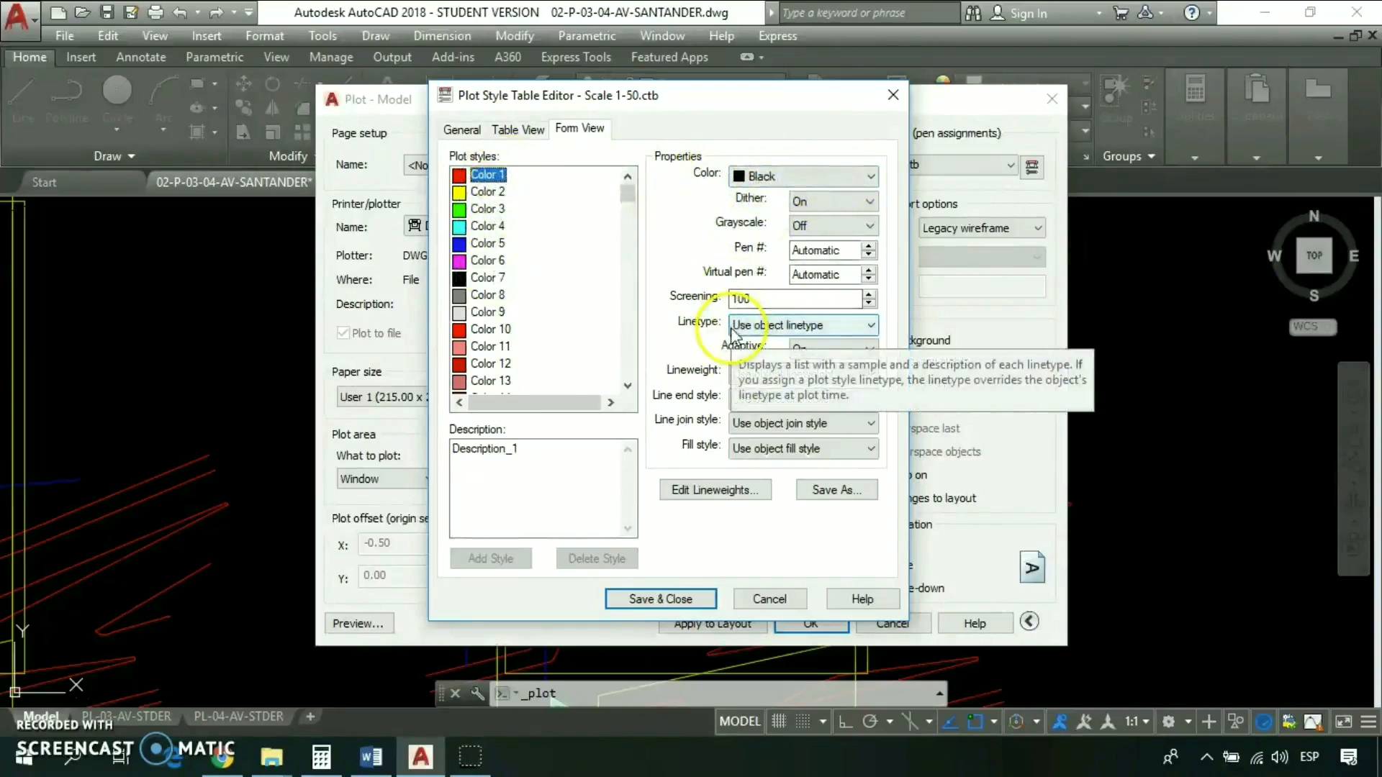
# - Set the plotted lineweight of Color 1 to 0.1000 mm, Color 2 to 0.2000 mm and Color 3 to 0.3000 mm
pyautogui.click(758, 375)
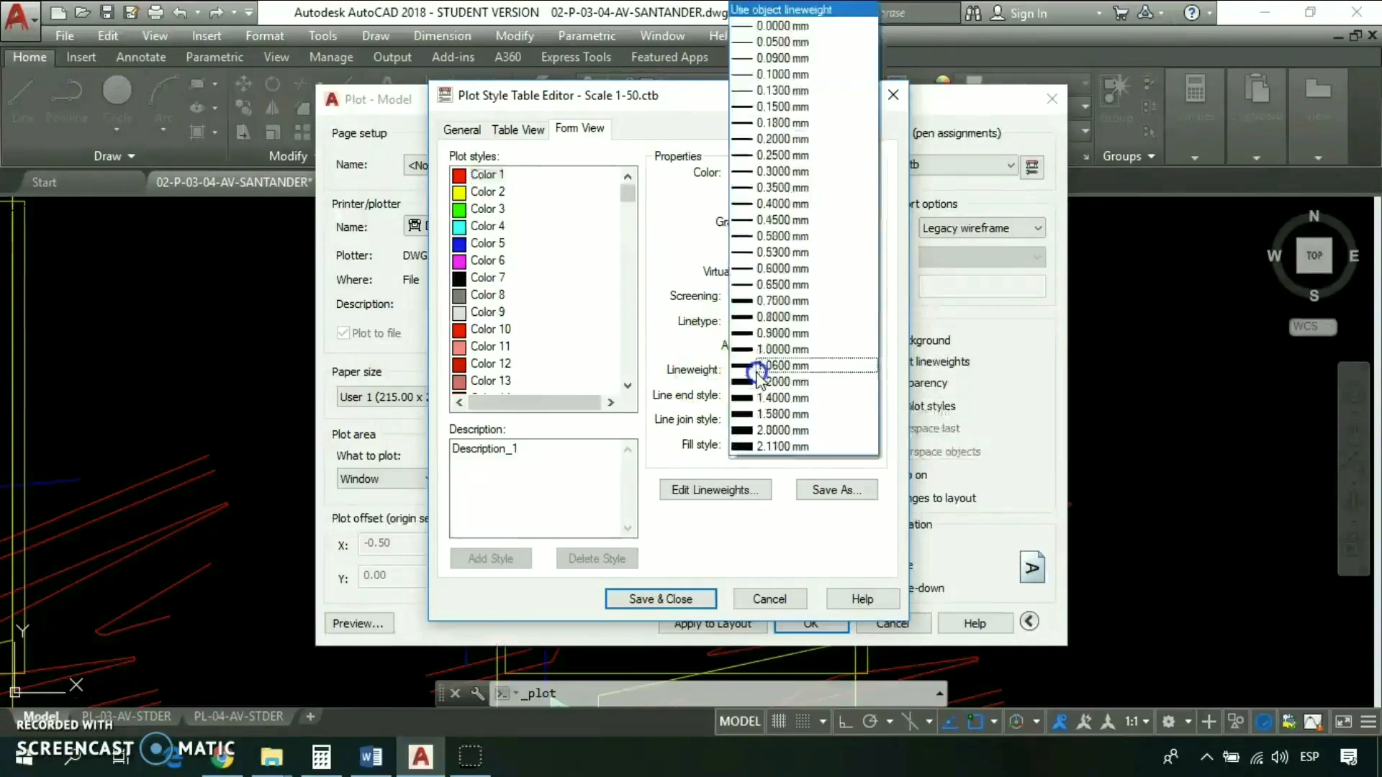
pyautogui.click(778, 75)
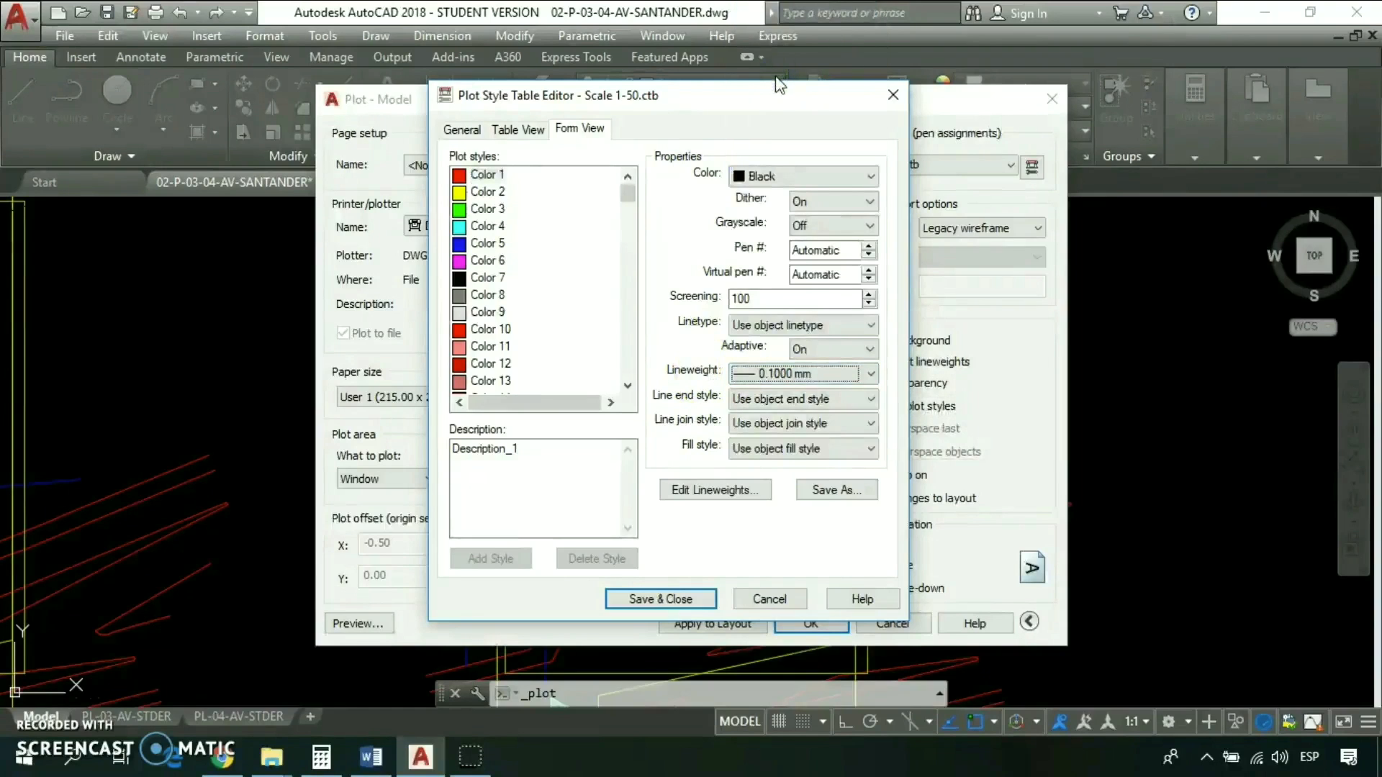
pyautogui.click(489, 191)
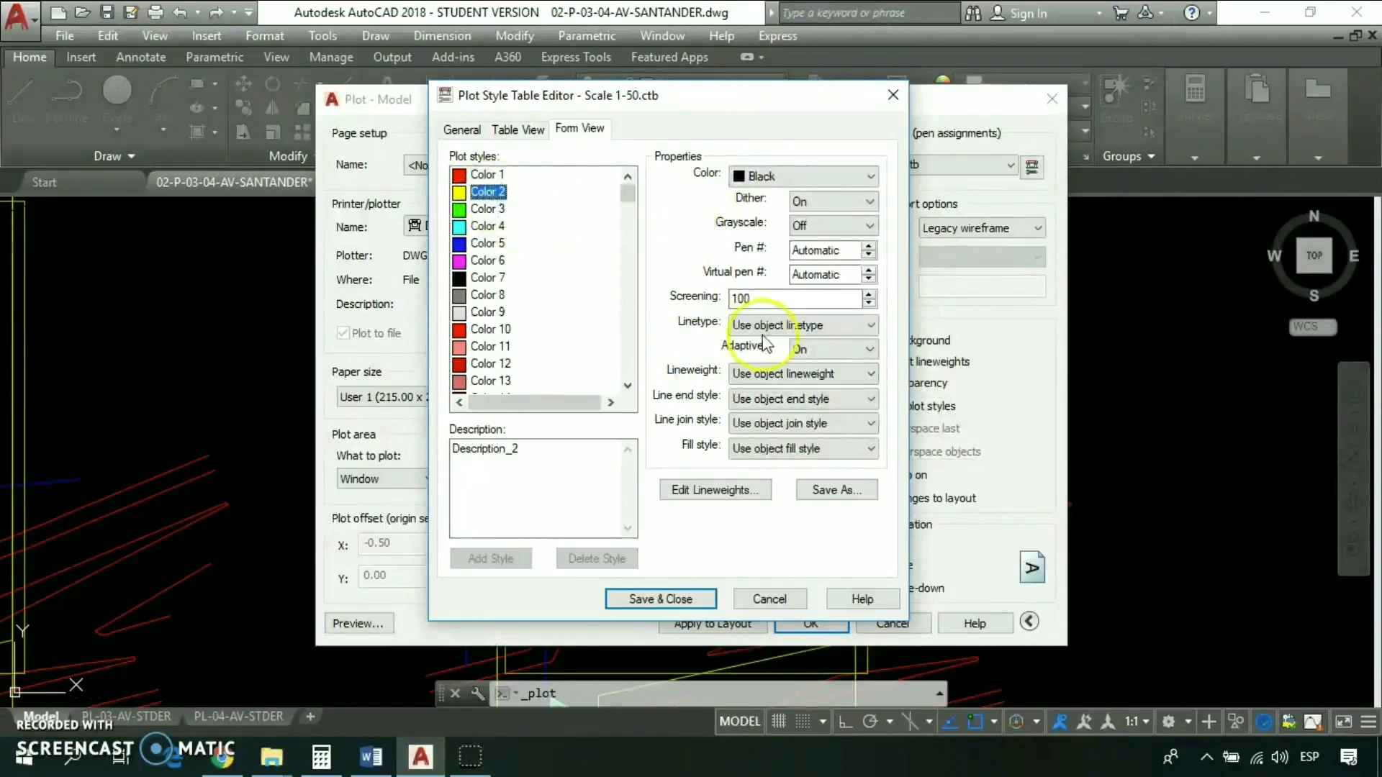
pyautogui.click(803, 375)
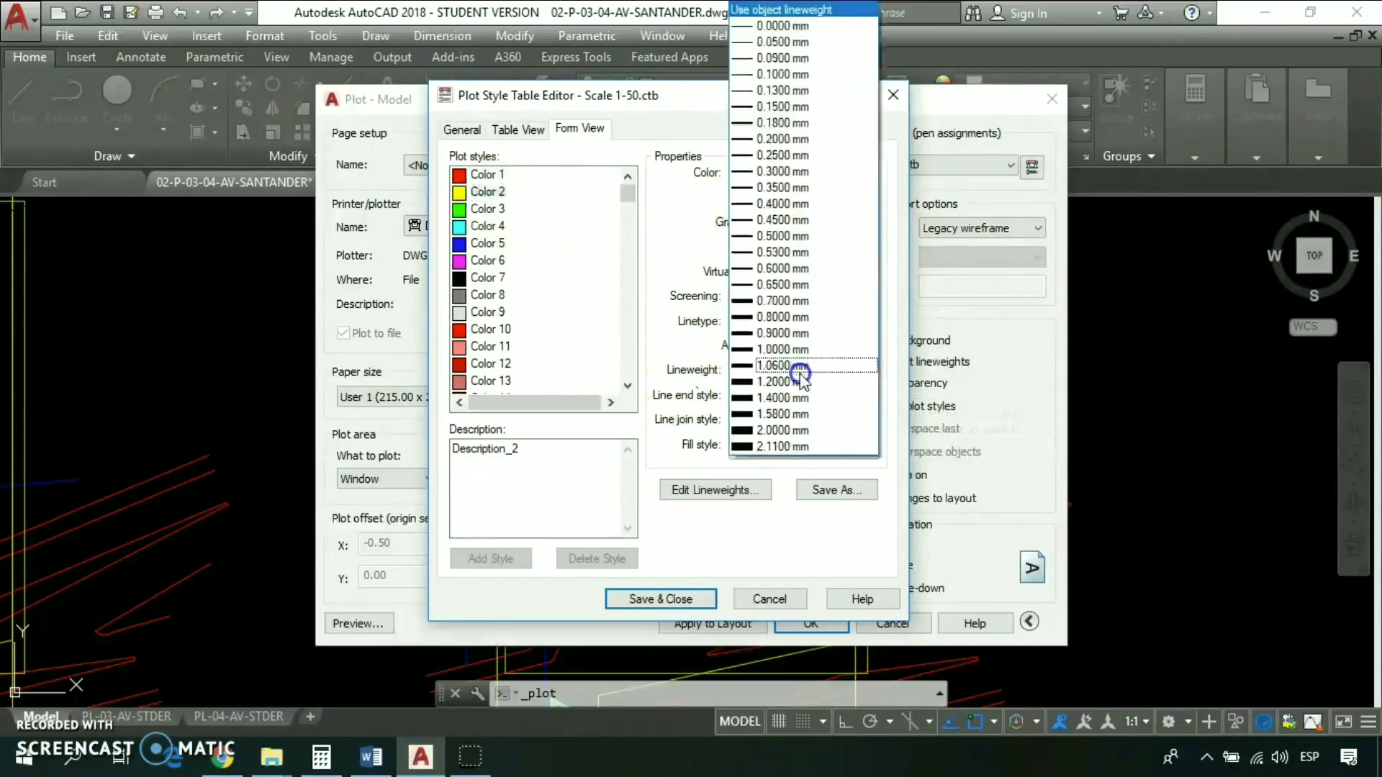
pyautogui.click(773, 139)
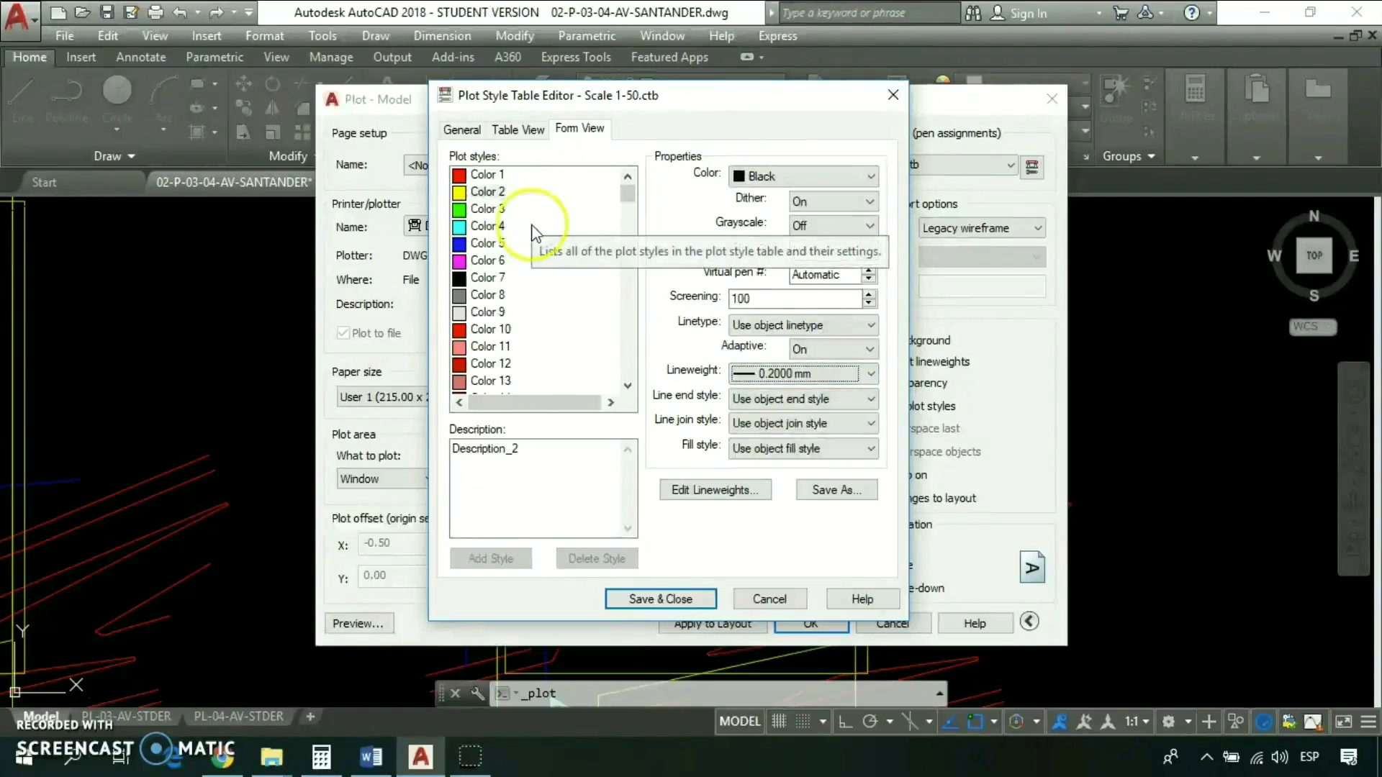
pyautogui.click(491, 210)
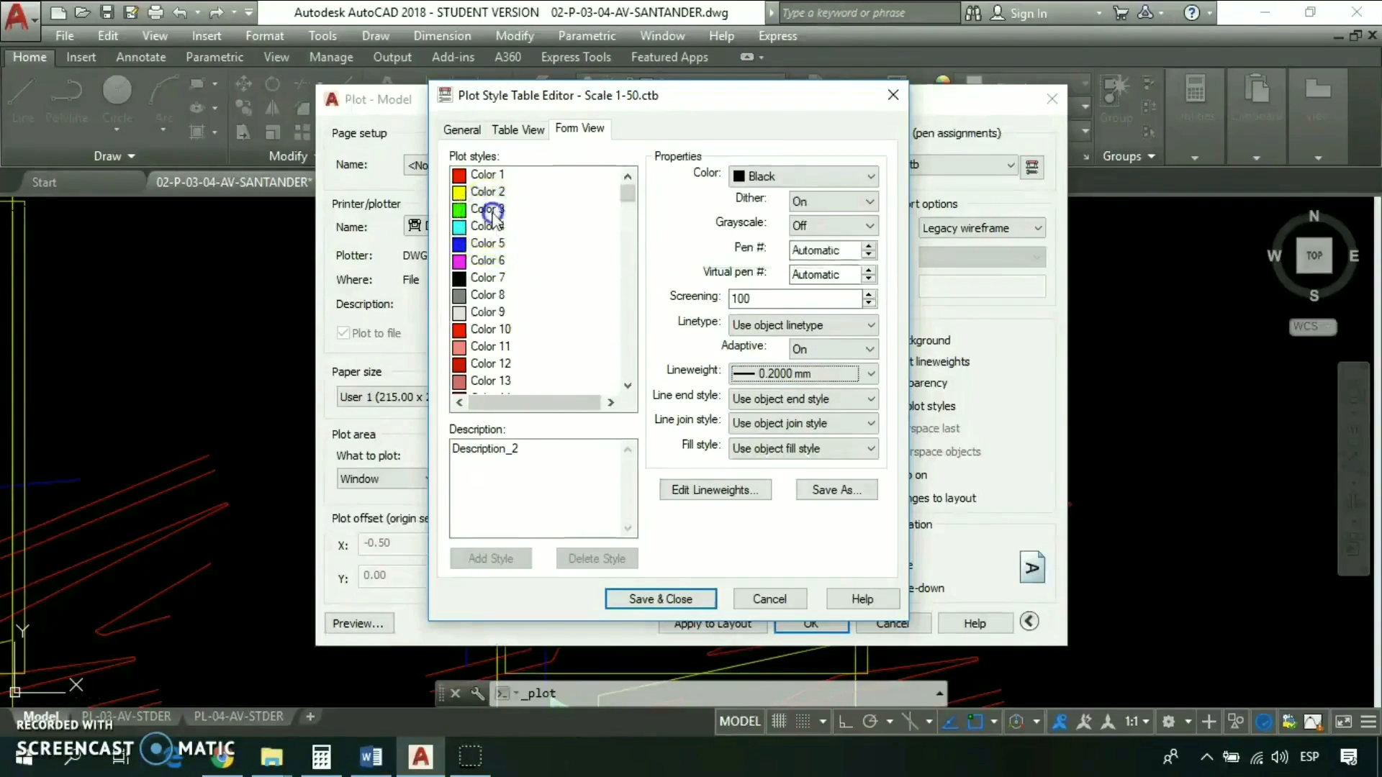
pyautogui.click(760, 376)
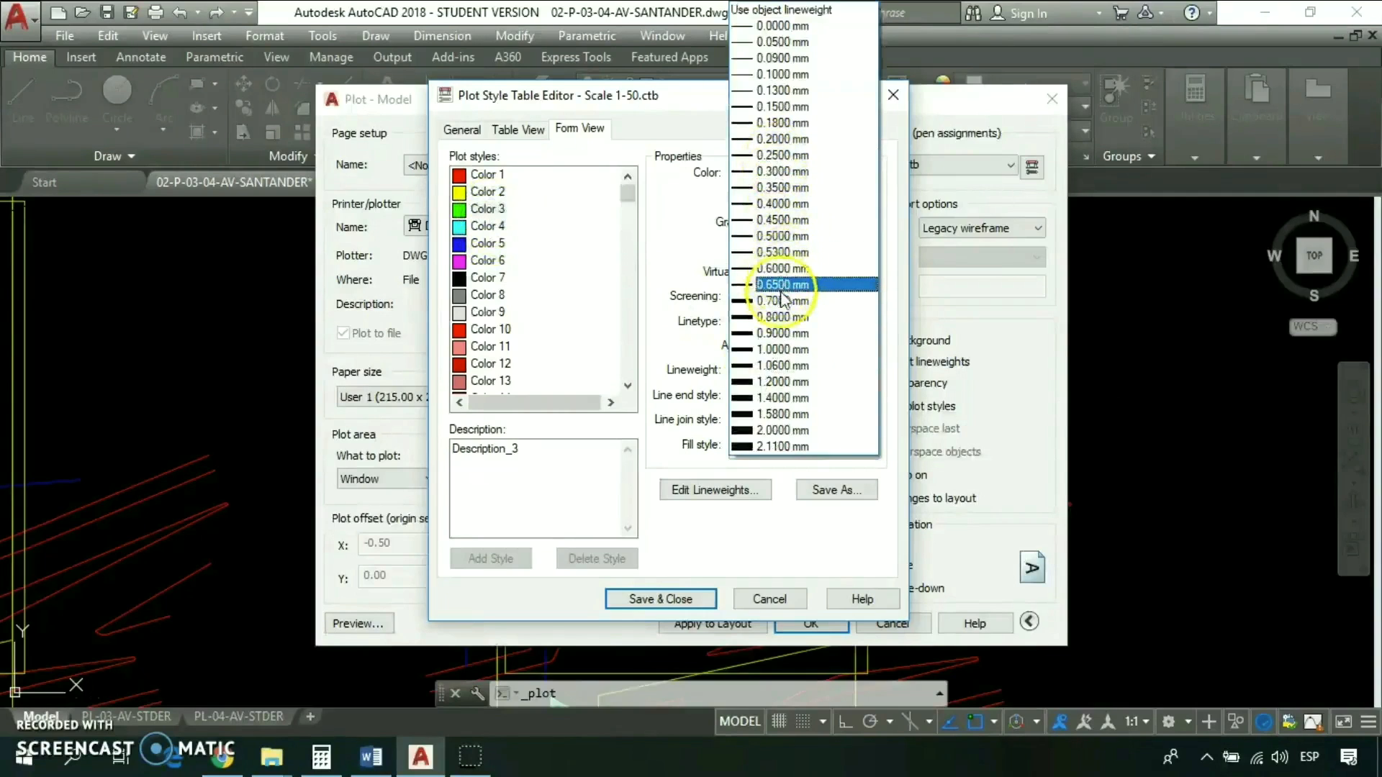
pyautogui.click(779, 171)
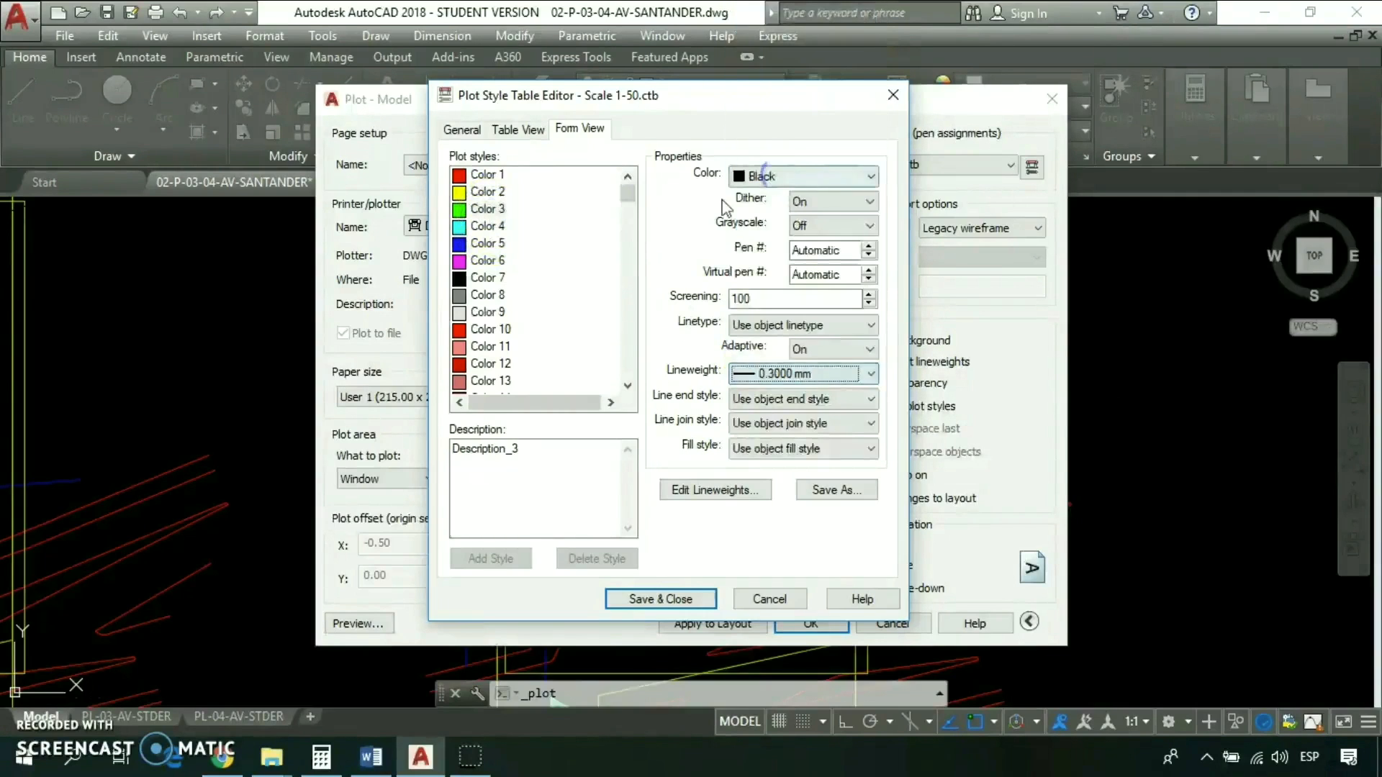
# - Set the plotted lineweight of Color 4 to 0.4000 mm, Color 5 to 0.5000 mm and Color 6 to 0.6000 mm
pyautogui.click(488, 226)
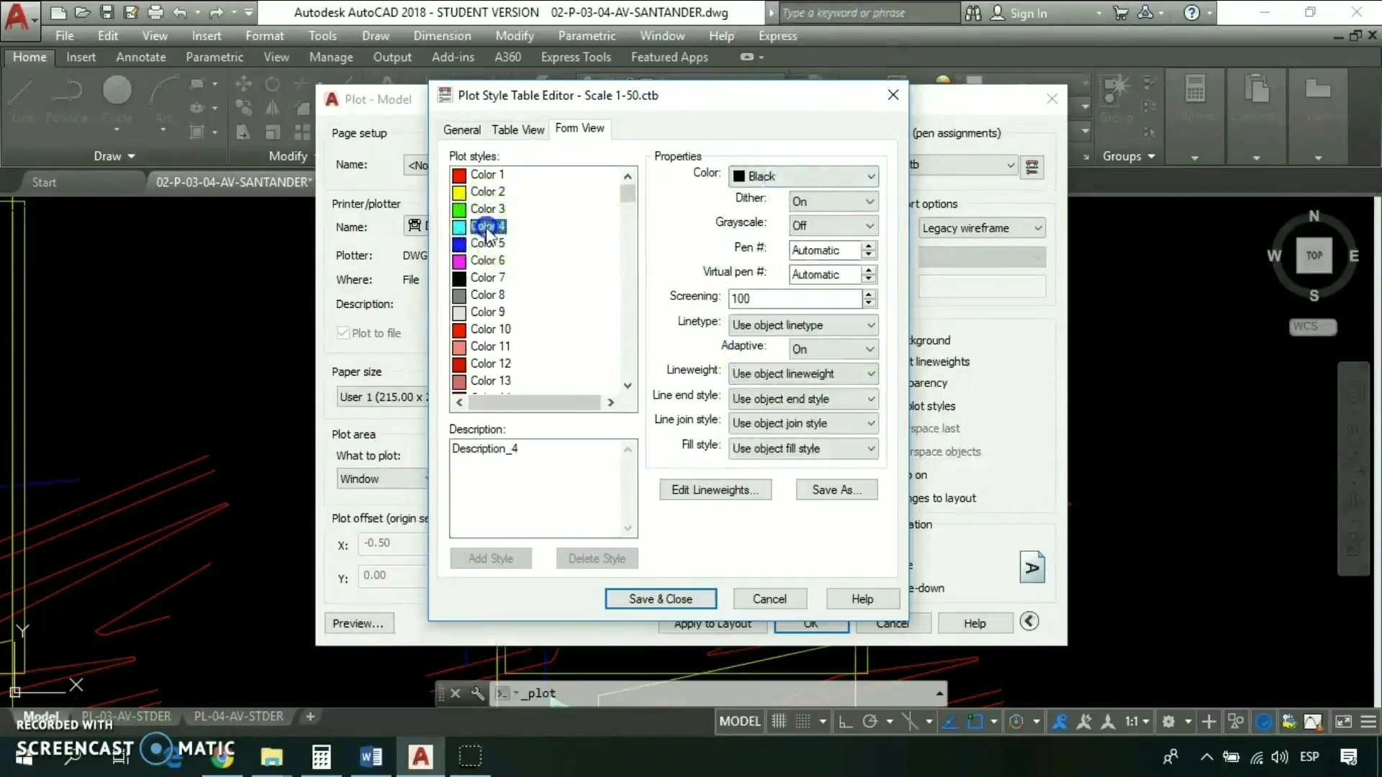
pyautogui.click(790, 374)
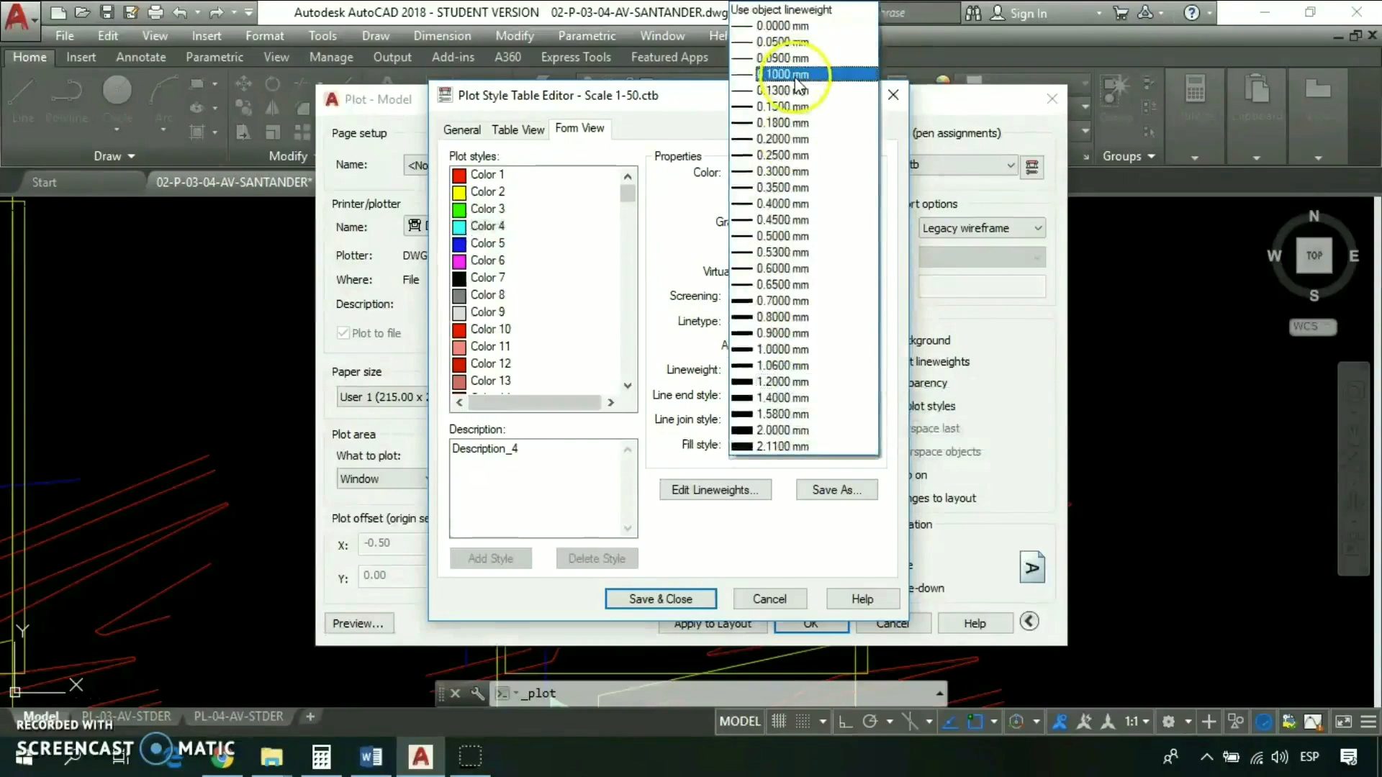
pyautogui.click(773, 209)
pyautogui.click(489, 243)
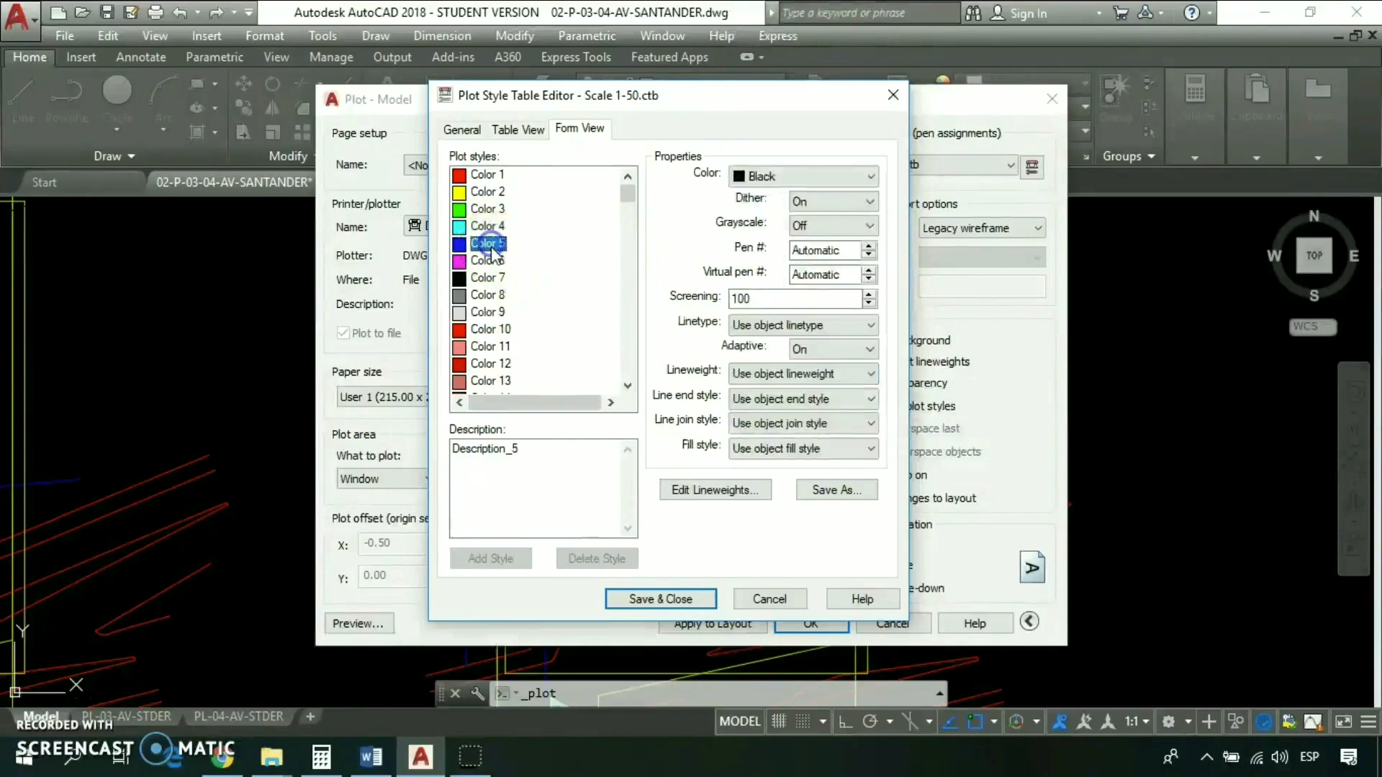
pyautogui.click(762, 373)
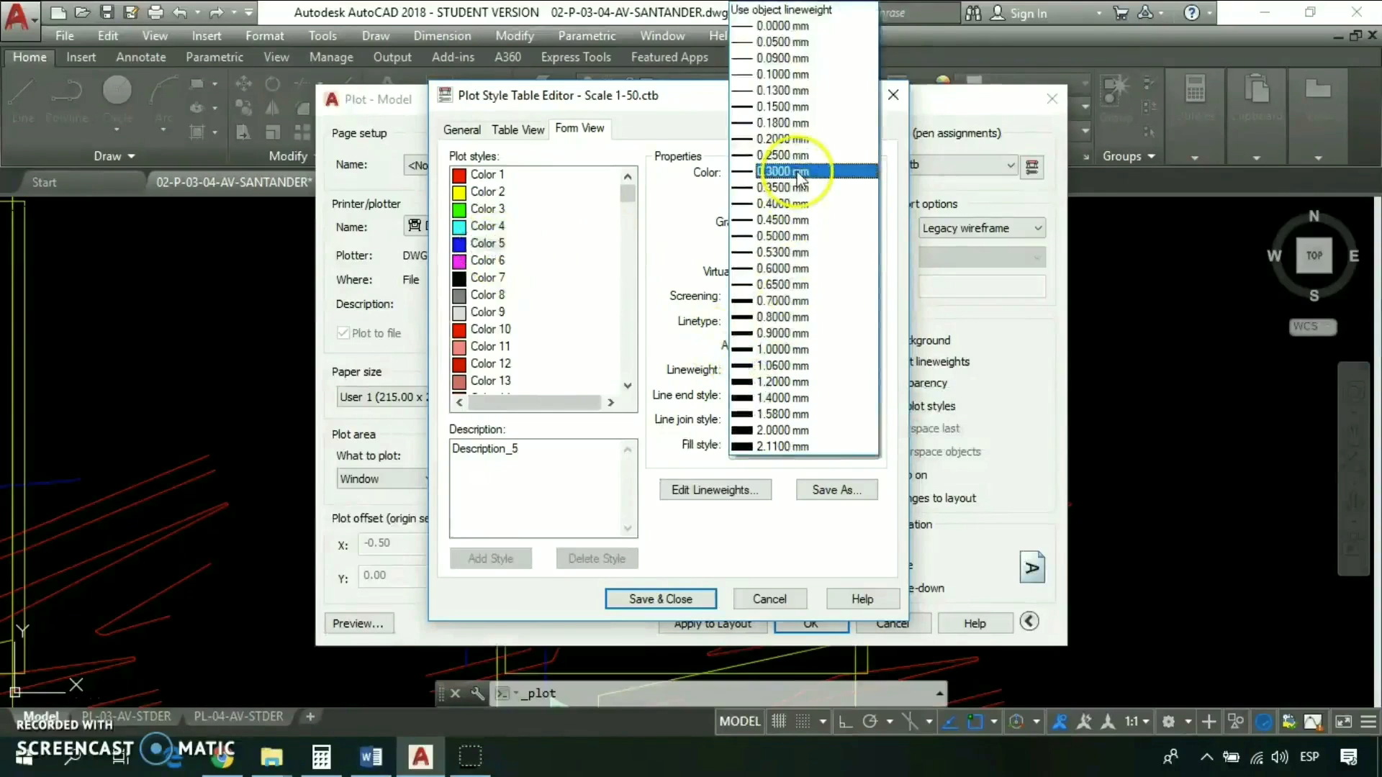
pyautogui.click(780, 236)
pyautogui.click(489, 261)
pyautogui.click(773, 373)
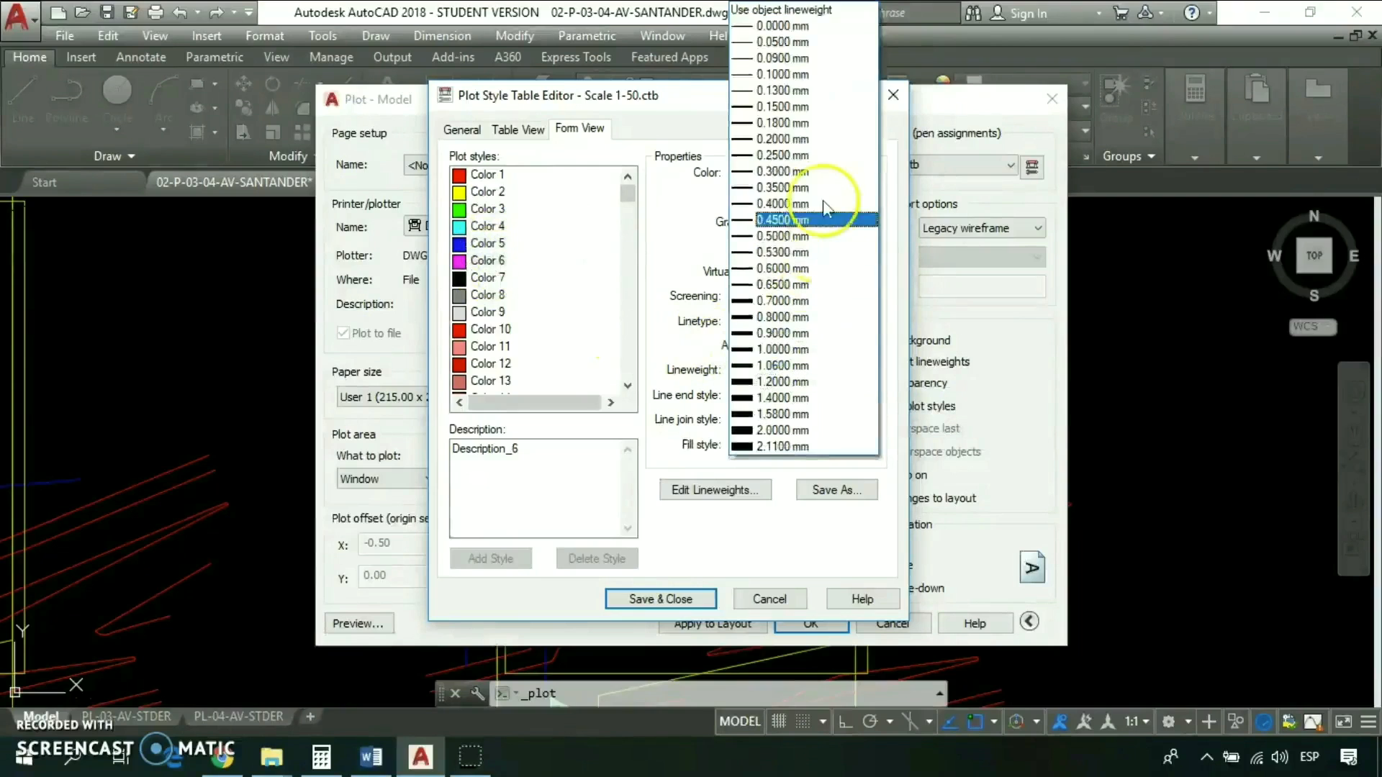
pyautogui.click(791, 270)
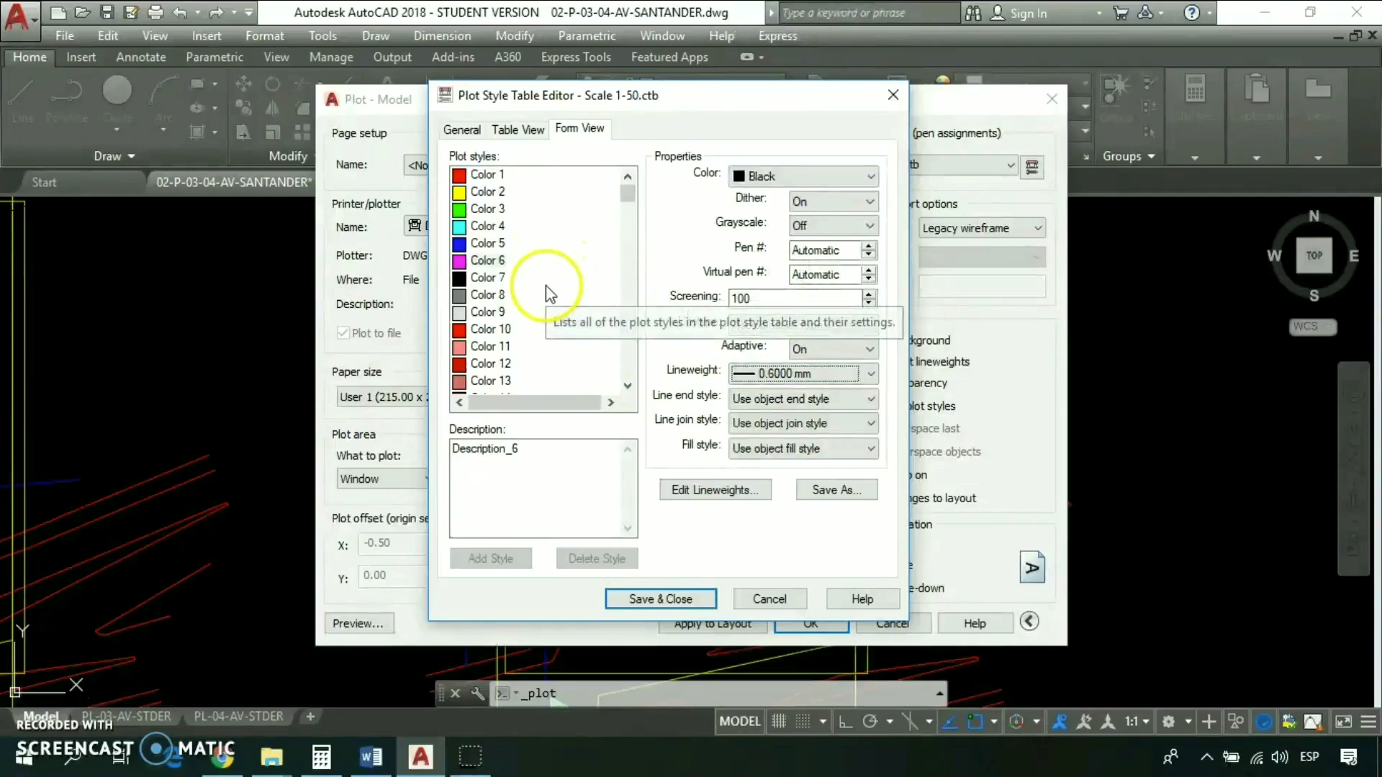
# - Select Color 7 through Color 255 together and set their plotted color to Black
pyautogui.click(487, 279)
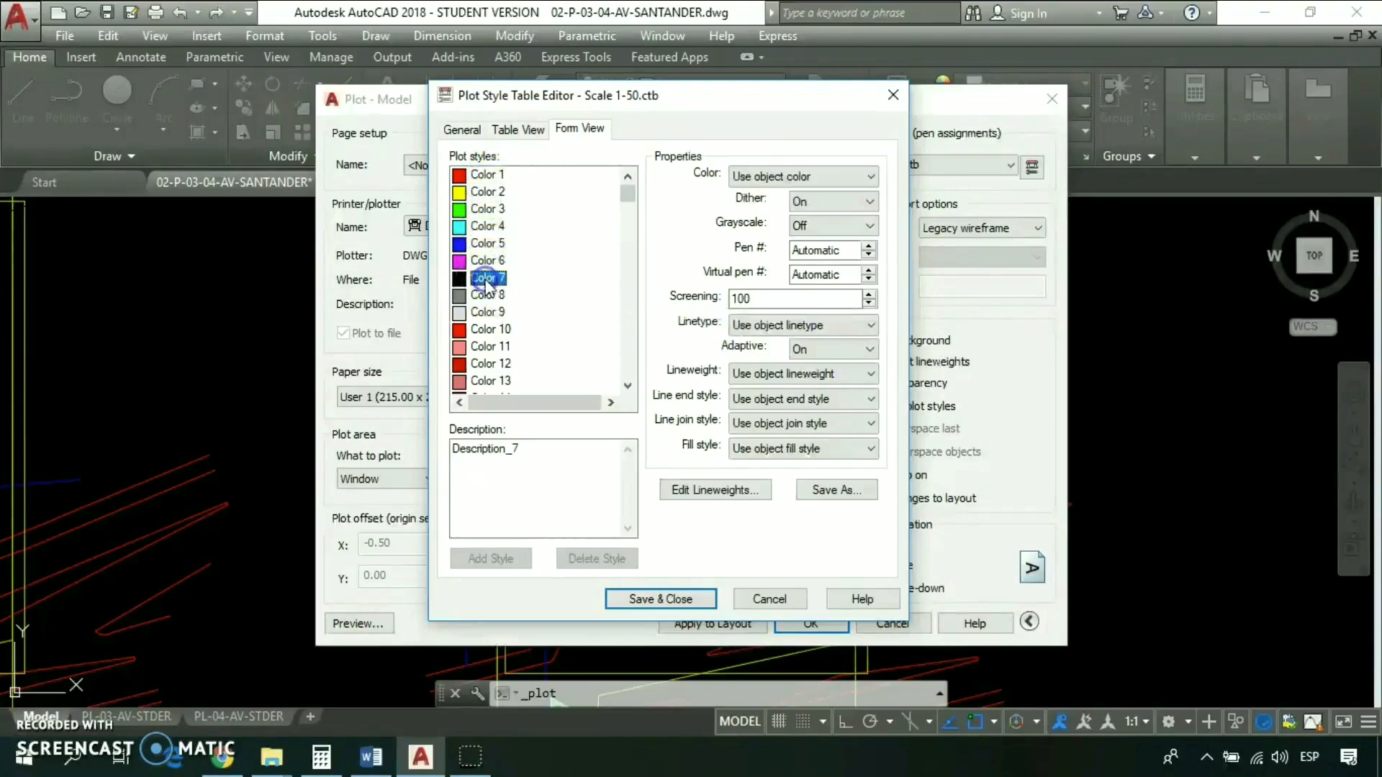
pyautogui.moveTo(628, 196); pyautogui.dragTo(629, 217)
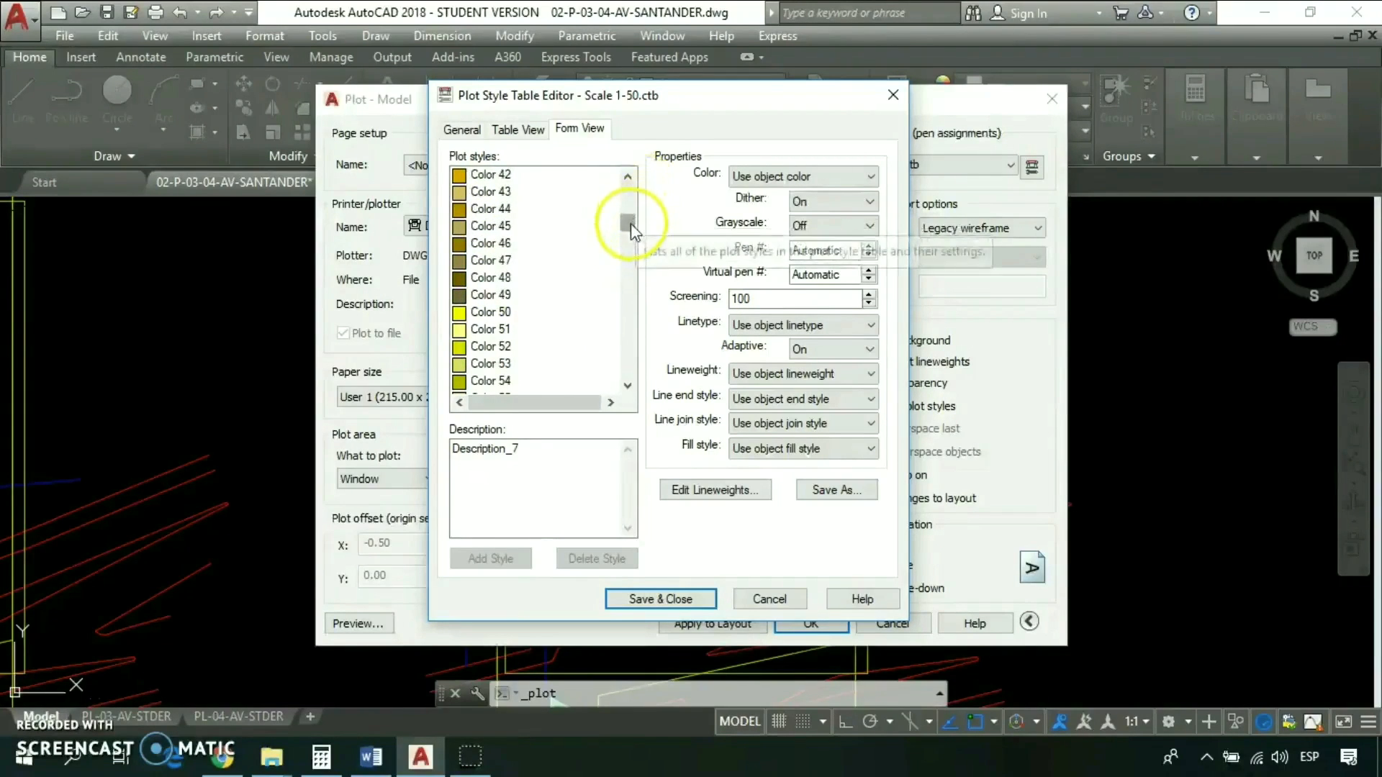
pyautogui.moveTo(629, 223); pyautogui.dragTo(636, 377)
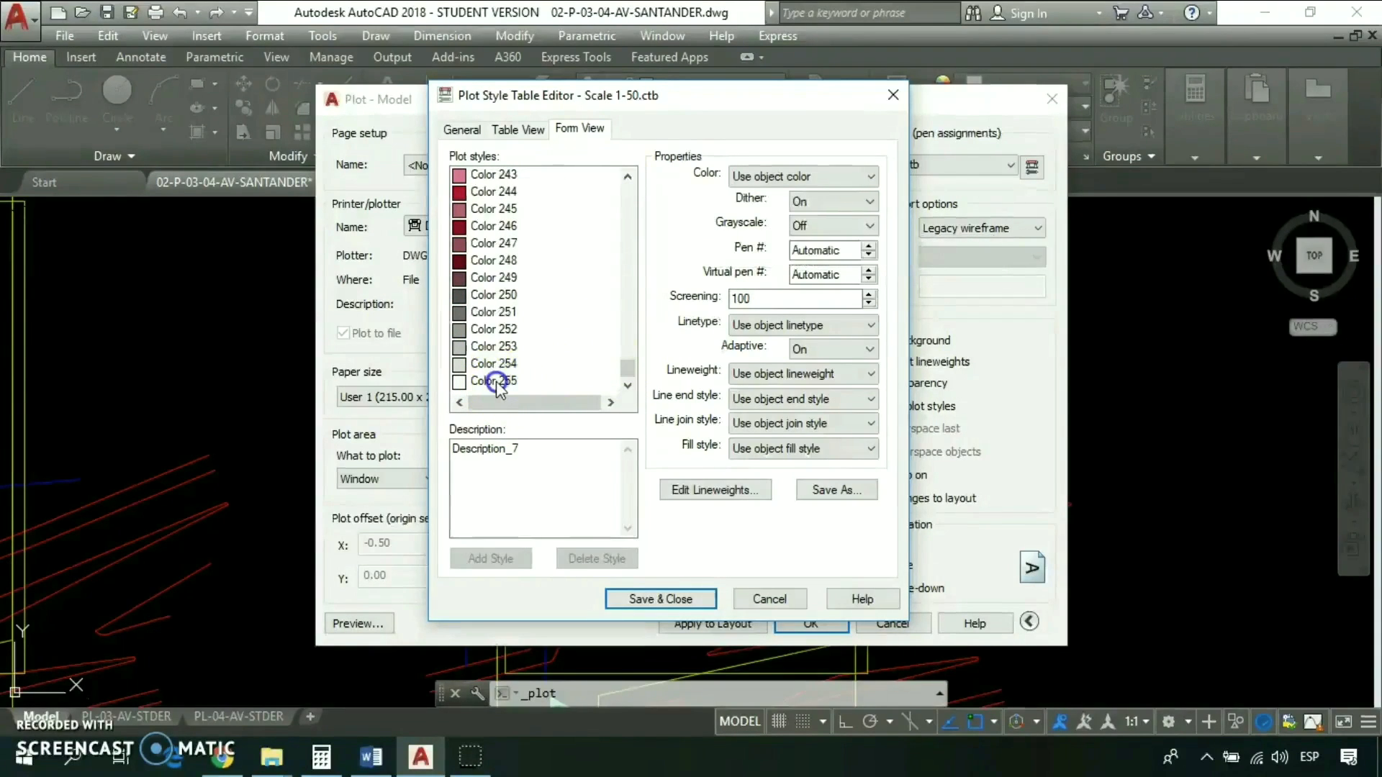
pyautogui.keyDown('shift'); pyautogui.click(514, 382); pyautogui.keyUp('shift')
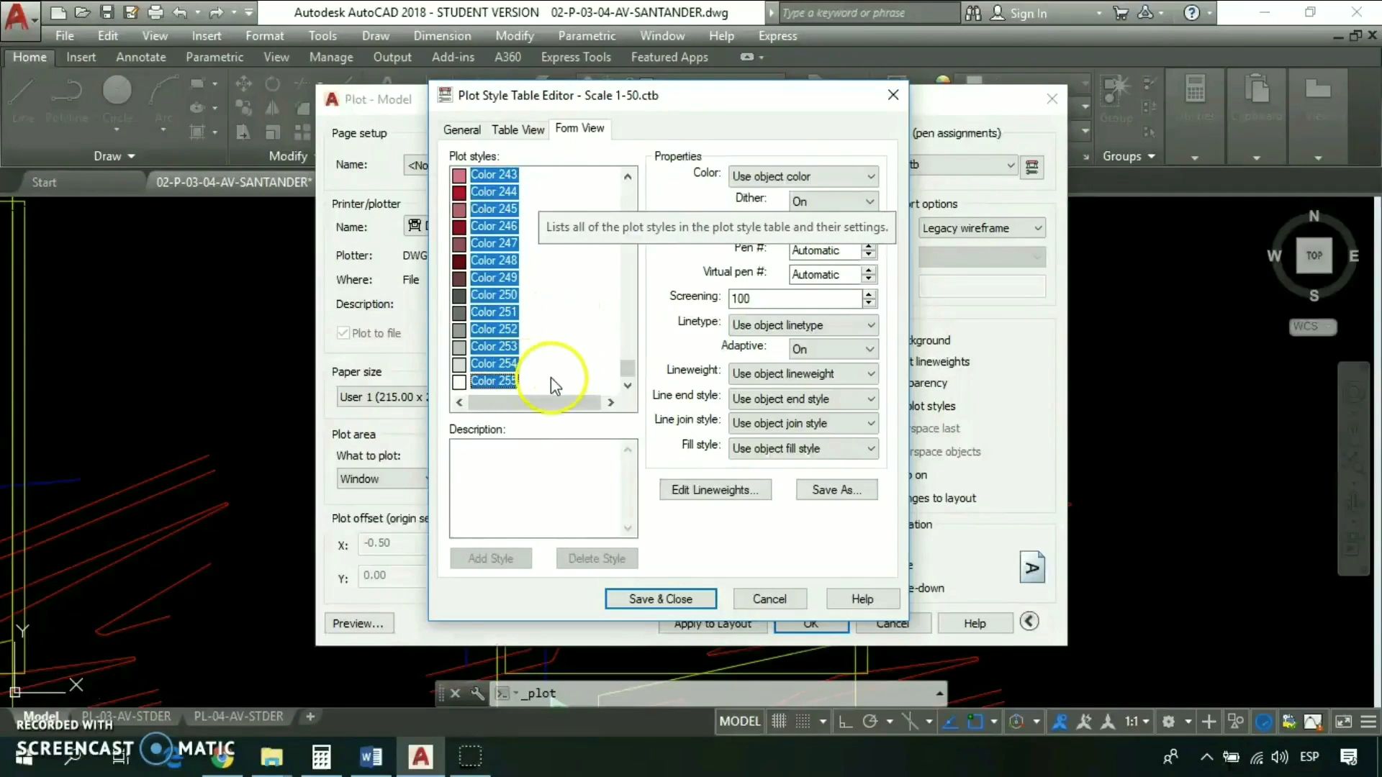
pyautogui.click(801, 180)
pyautogui.click(761, 314)
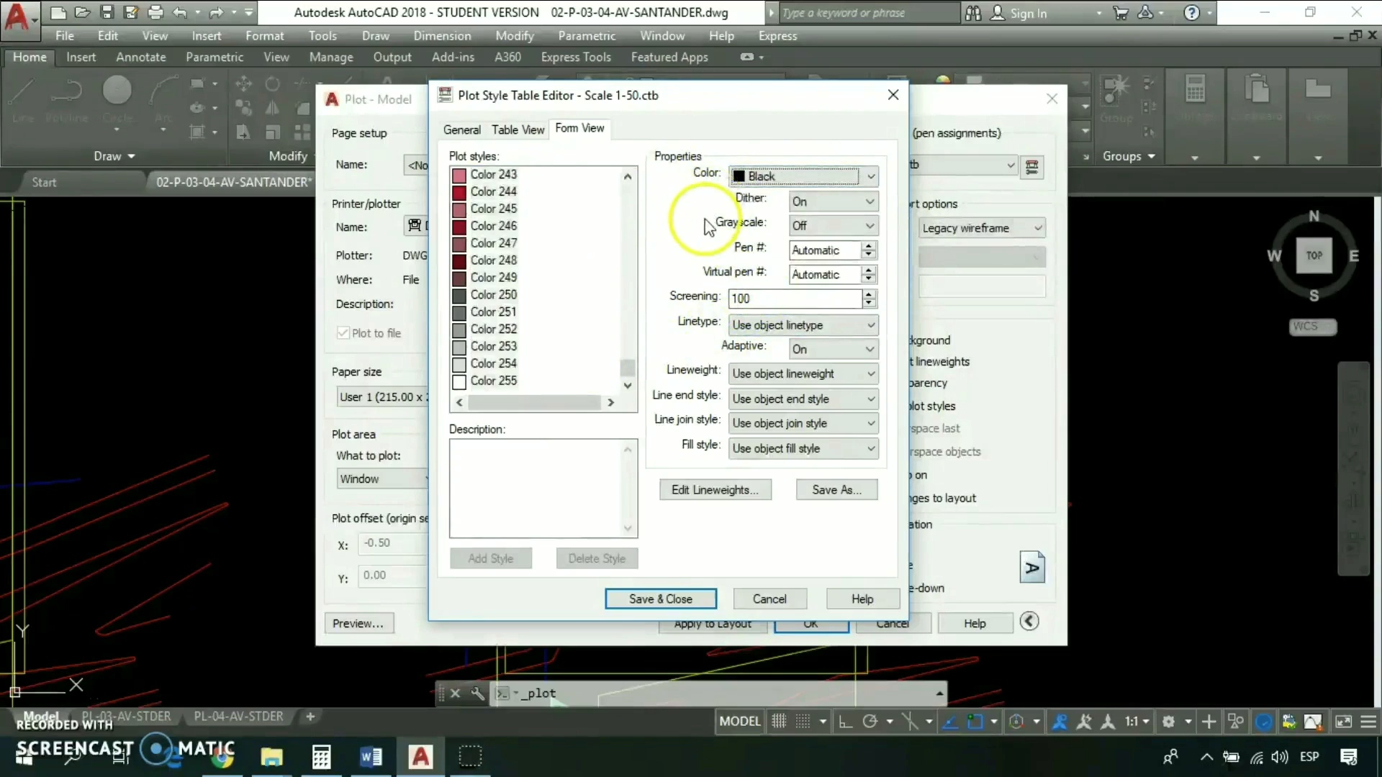
# - Set the lineweight of the selected Color 7 to Color 255 range to 0.0500 mm, then save and close the plot style table
pyautogui.click(777, 380)
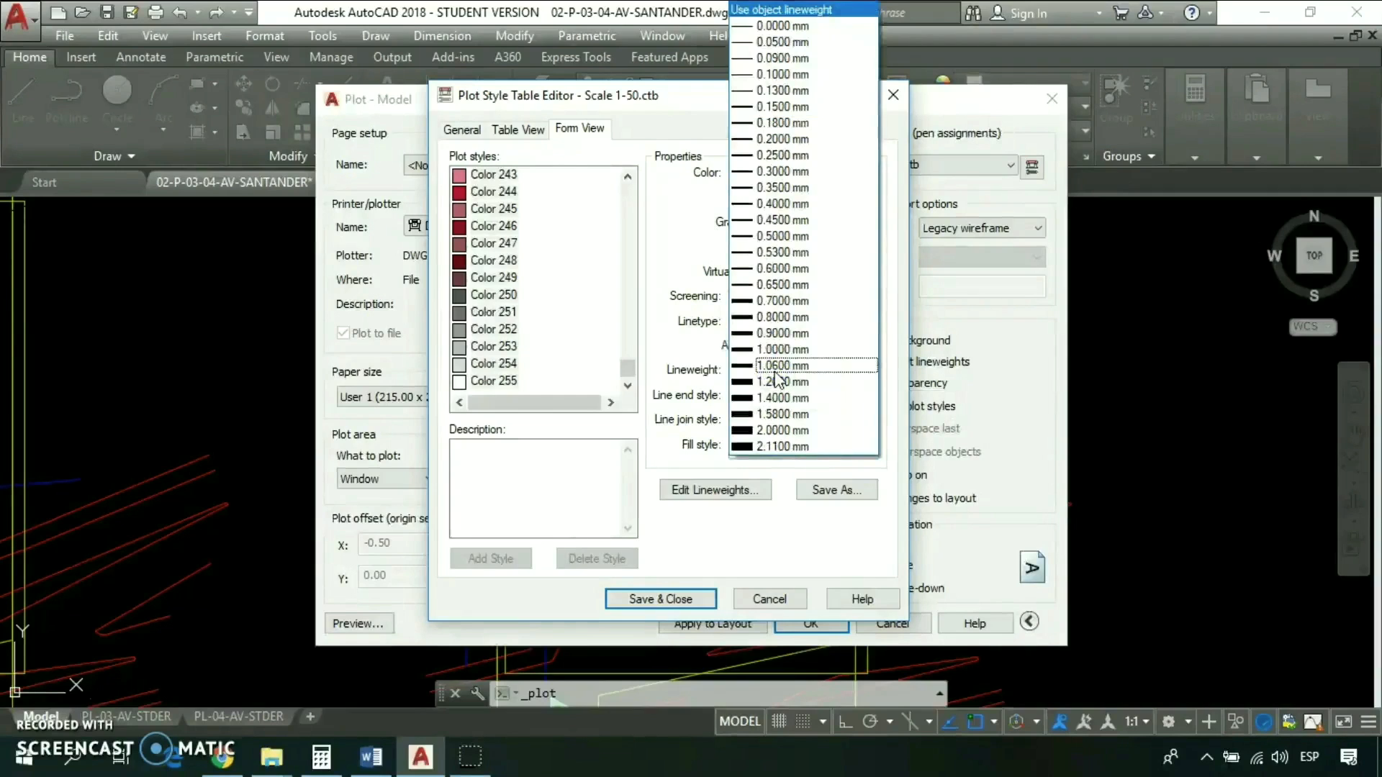
pyautogui.click(771, 60)
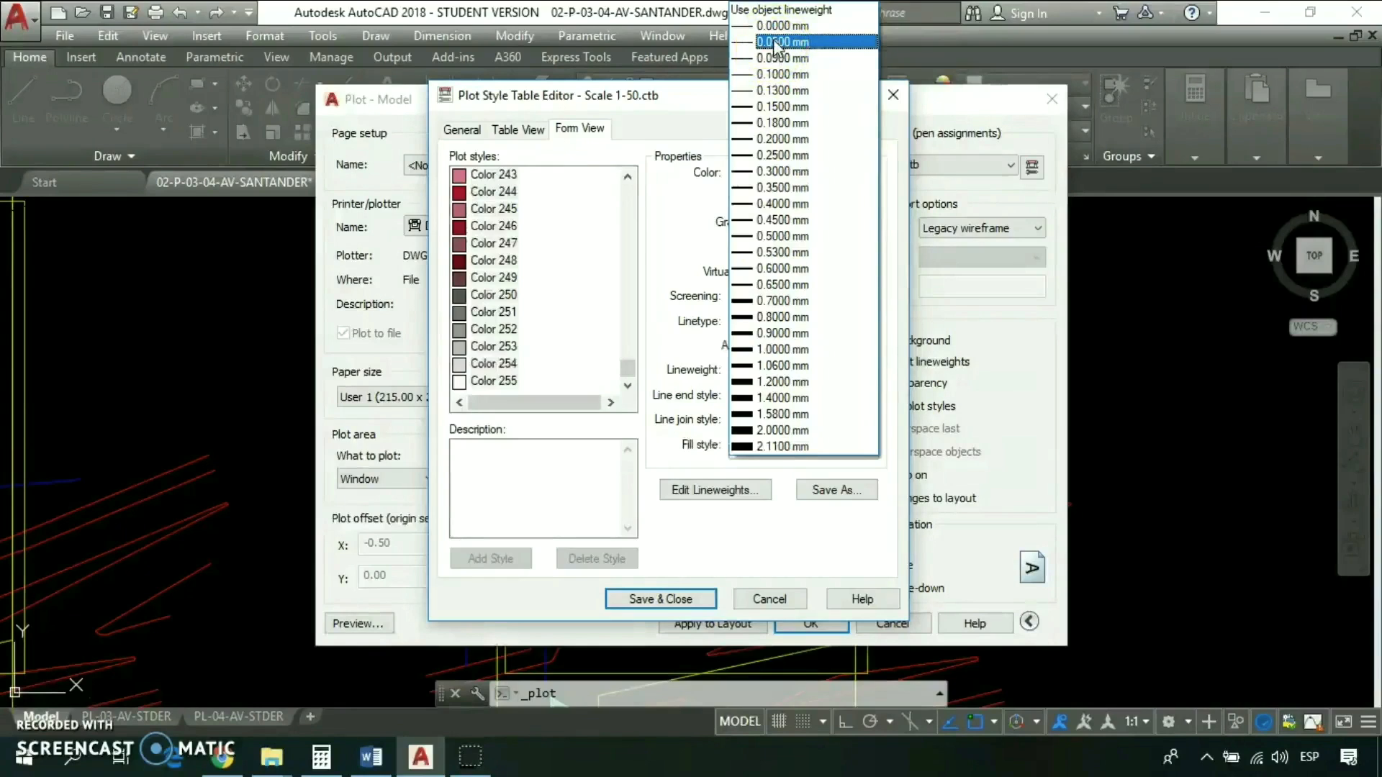
pyautogui.click(777, 45)
pyautogui.click(771, 29)
pyautogui.click(776, 45)
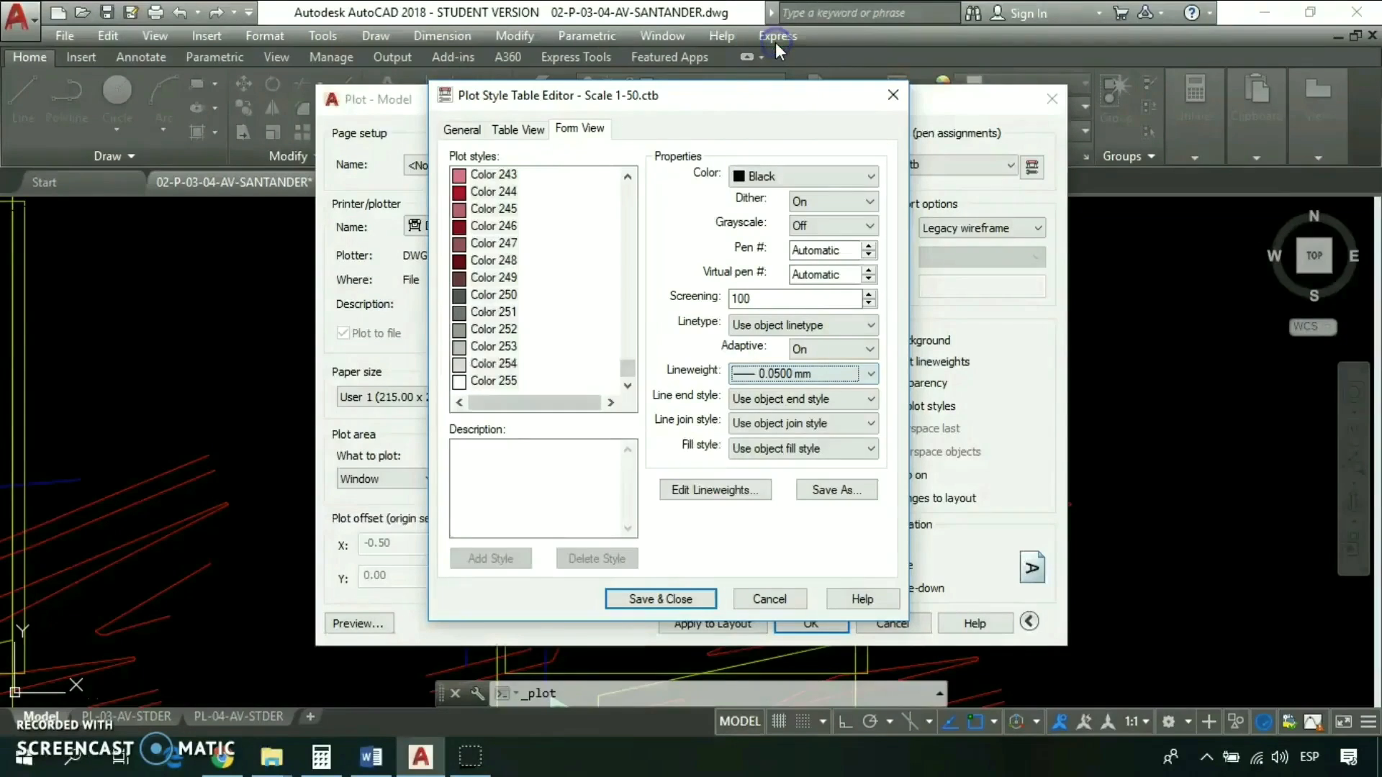
pyautogui.click(655, 601)
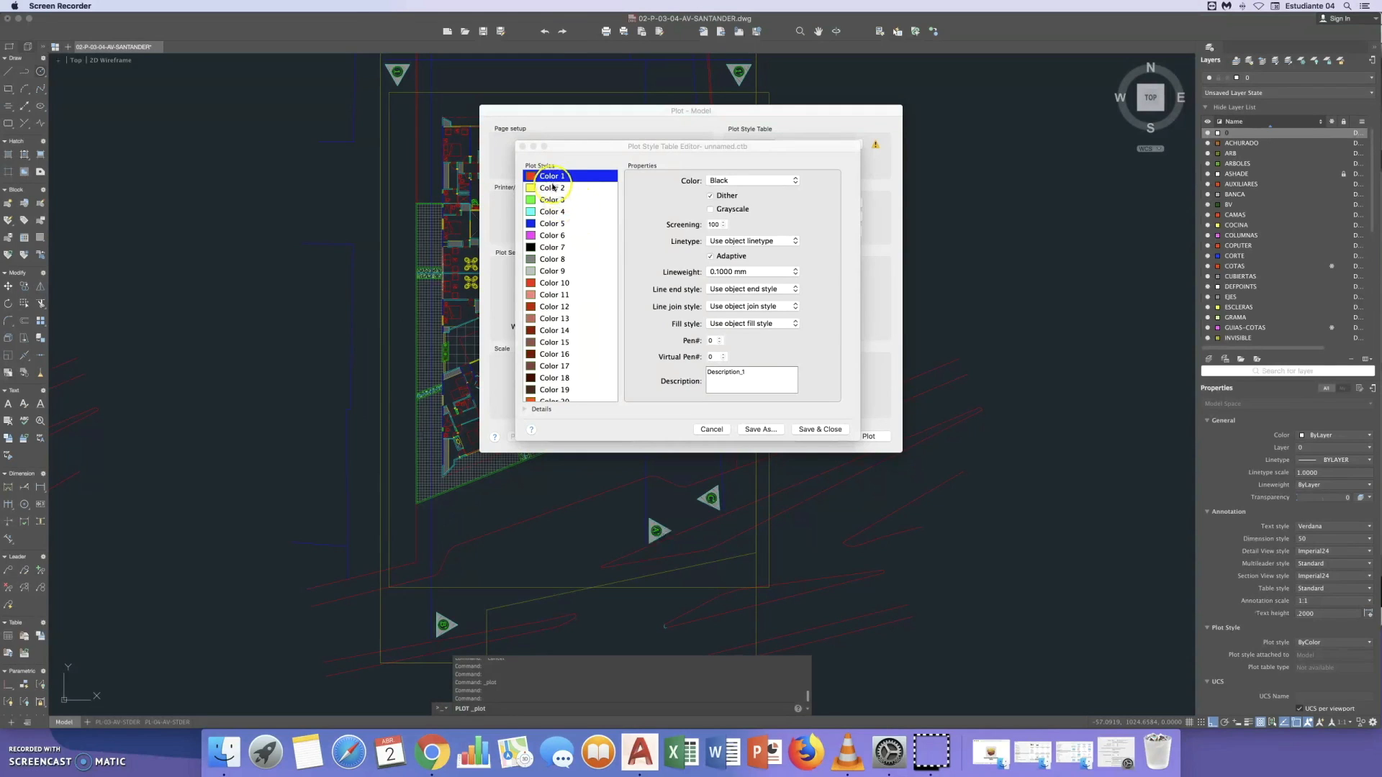
# - Switch to AutoCAD for Mac and review the color and lineweight settings of Color 2 to Color 4, Color 254 and Color 255
pyautogui.click(552, 191)
pyautogui.click(551, 189)
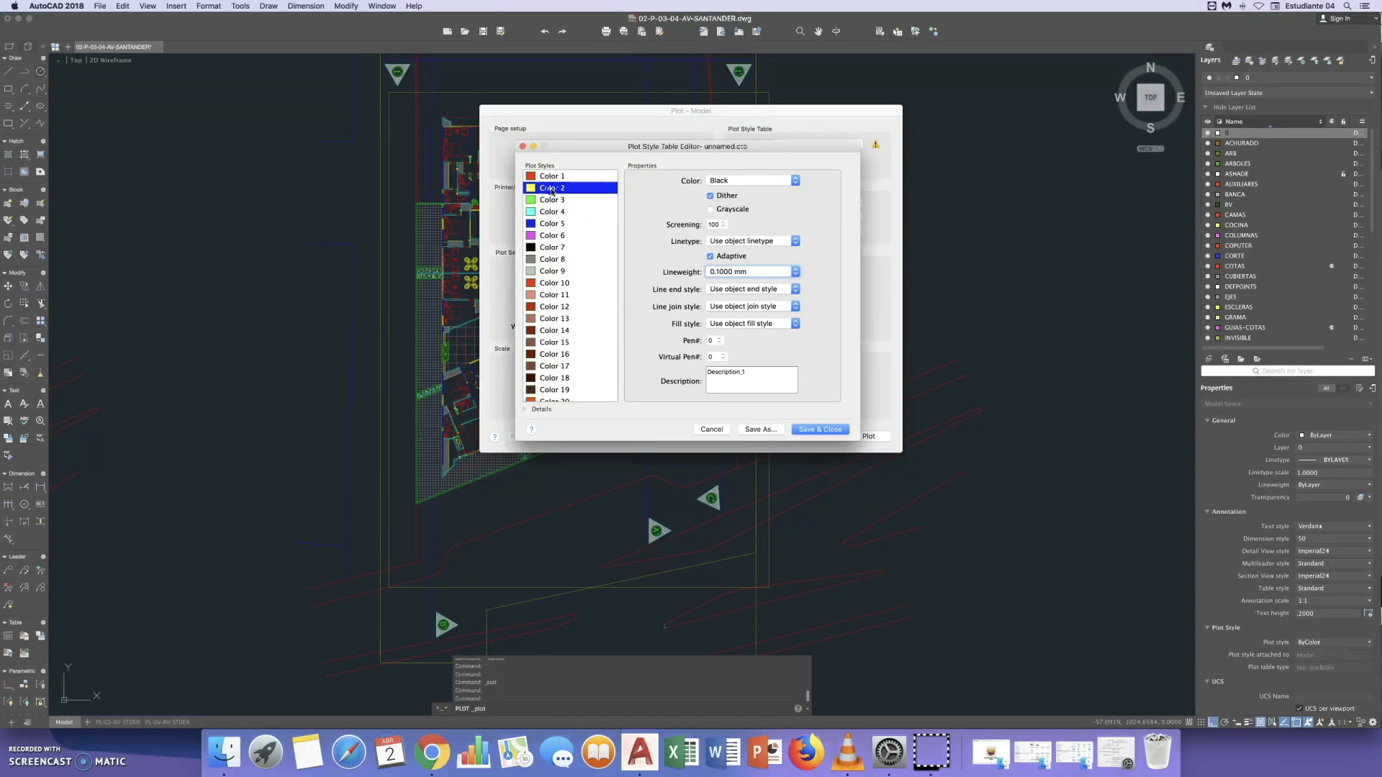
pyautogui.click(552, 200)
pyautogui.click(553, 213)
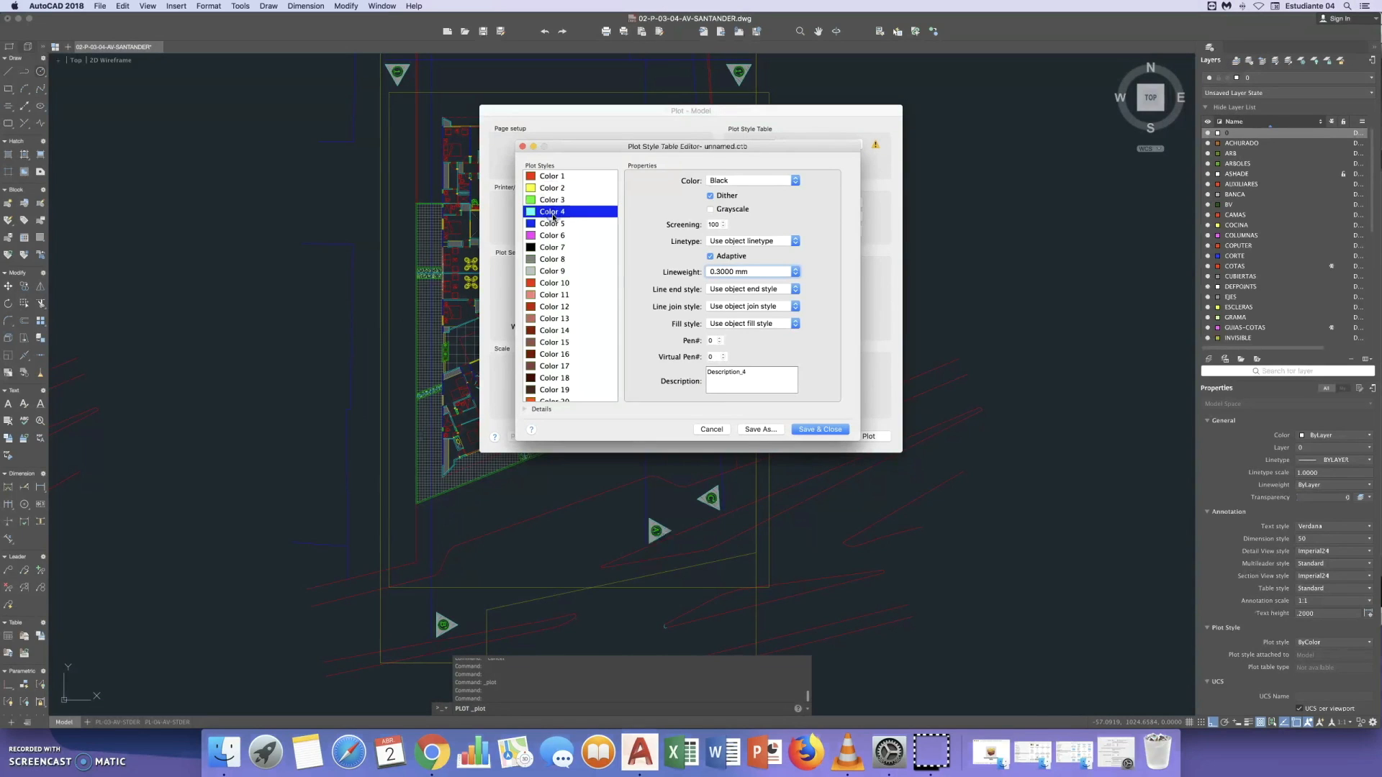
pyautogui.scroll(-10, 589, 311)
pyautogui.scroll(-20, 589, 311)
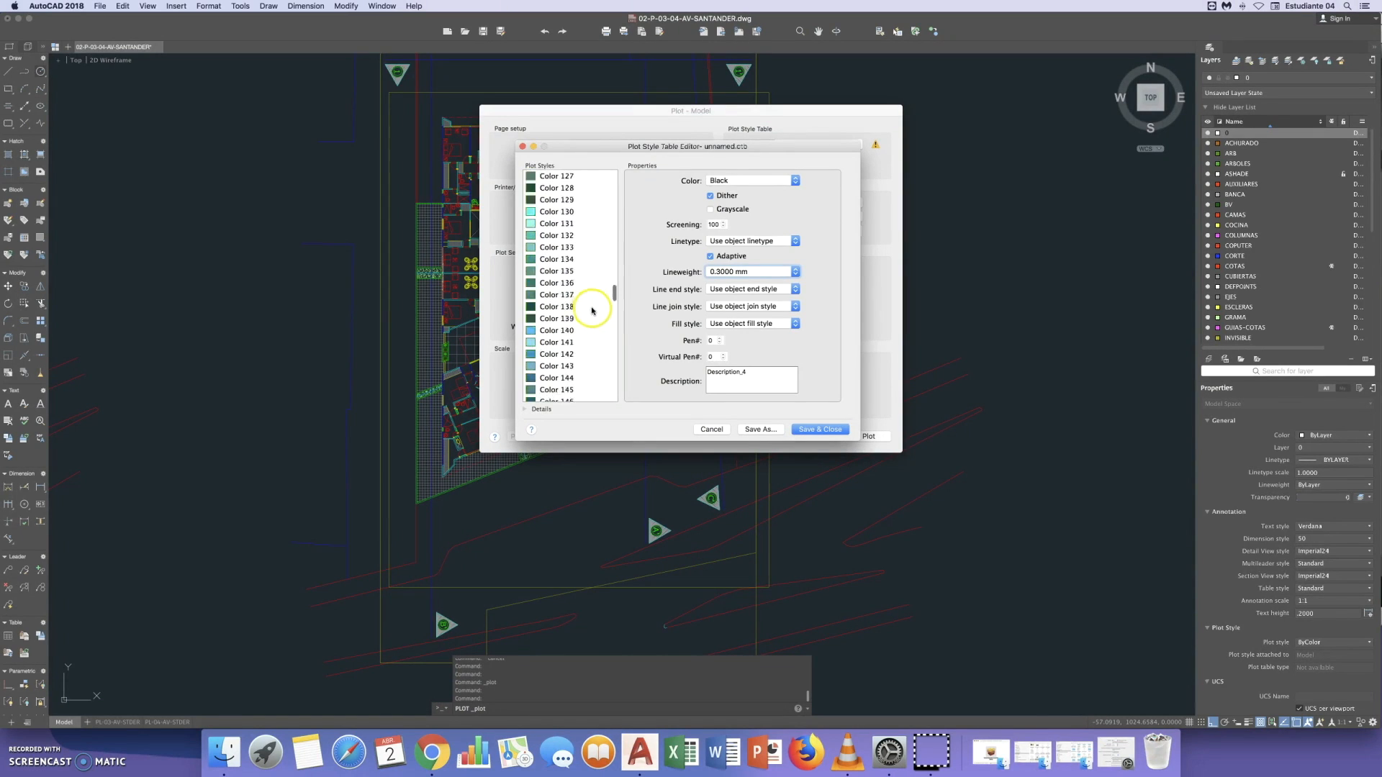
pyautogui.scroll(-8, 582, 373)
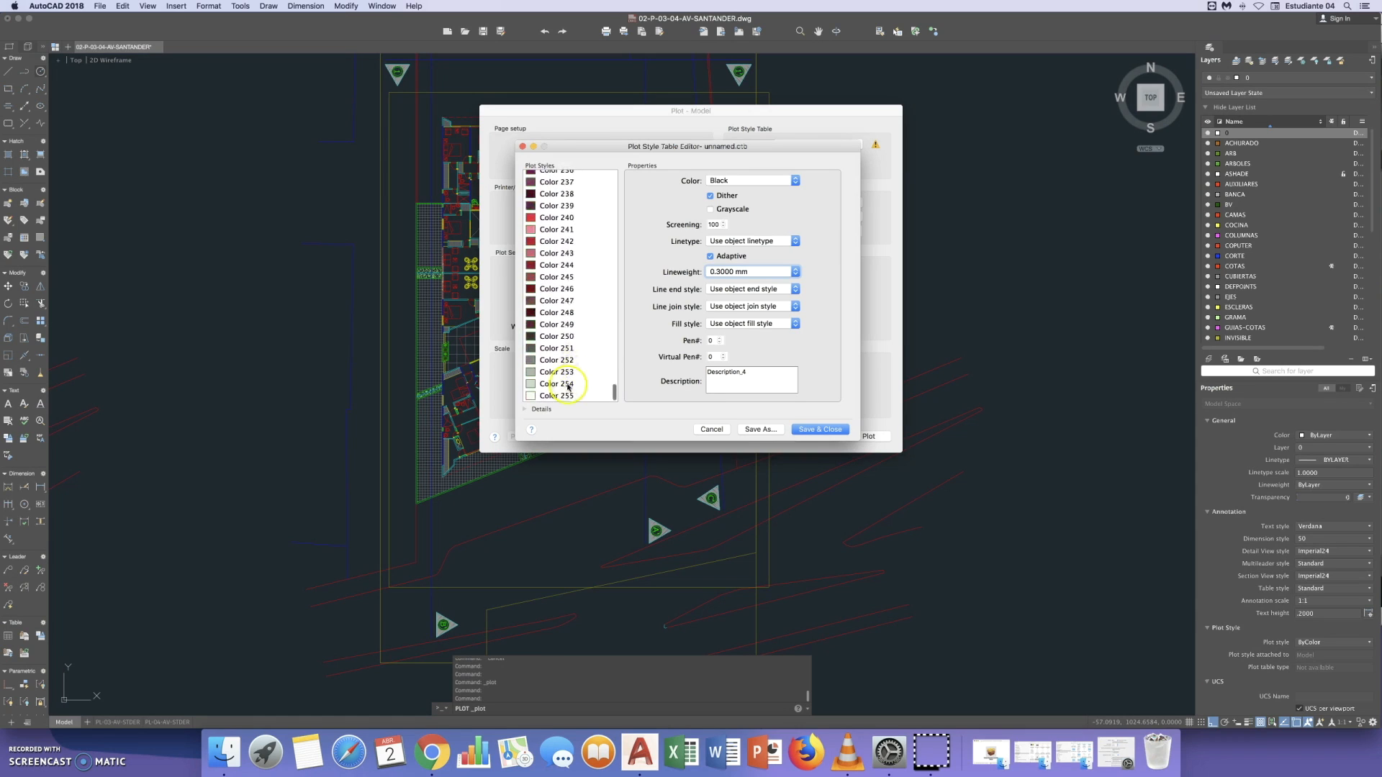
pyautogui.click(556, 385)
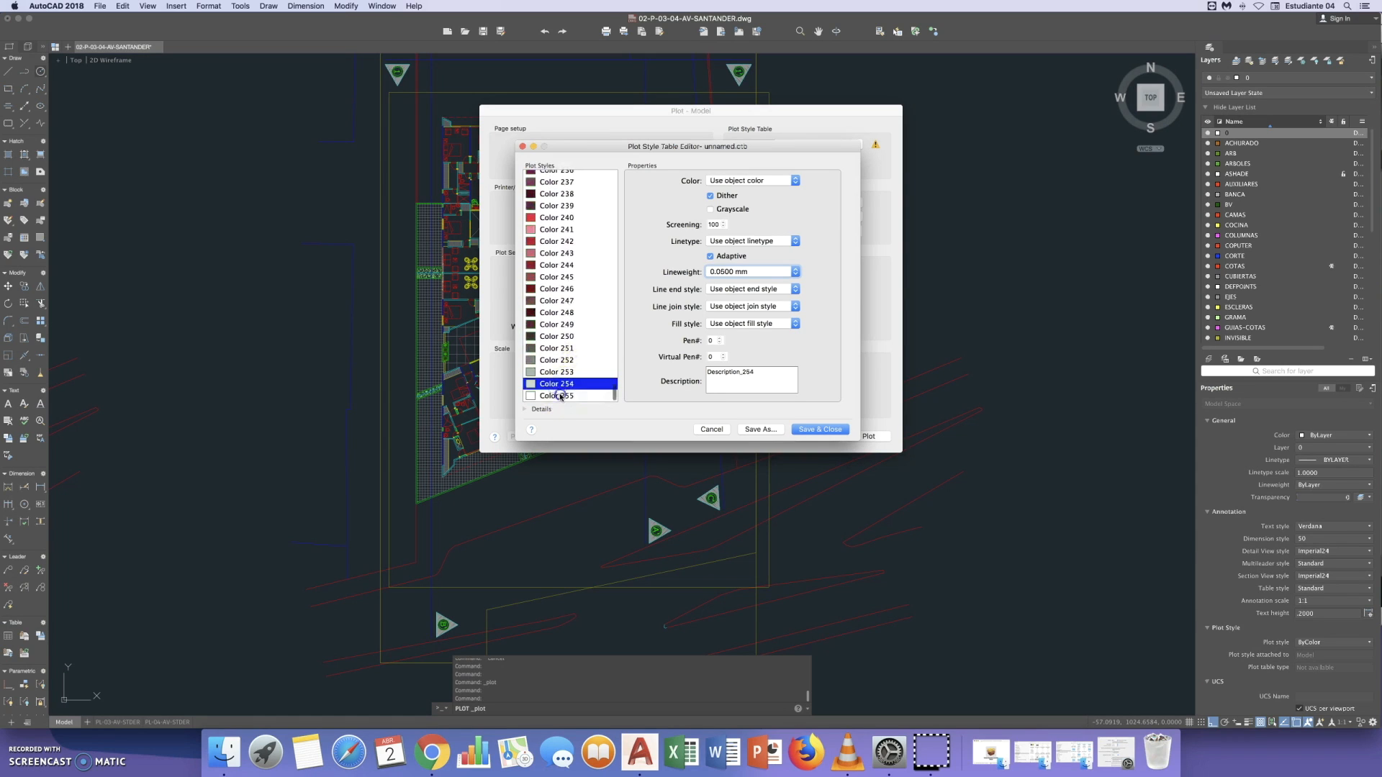
pyautogui.click(560, 396)
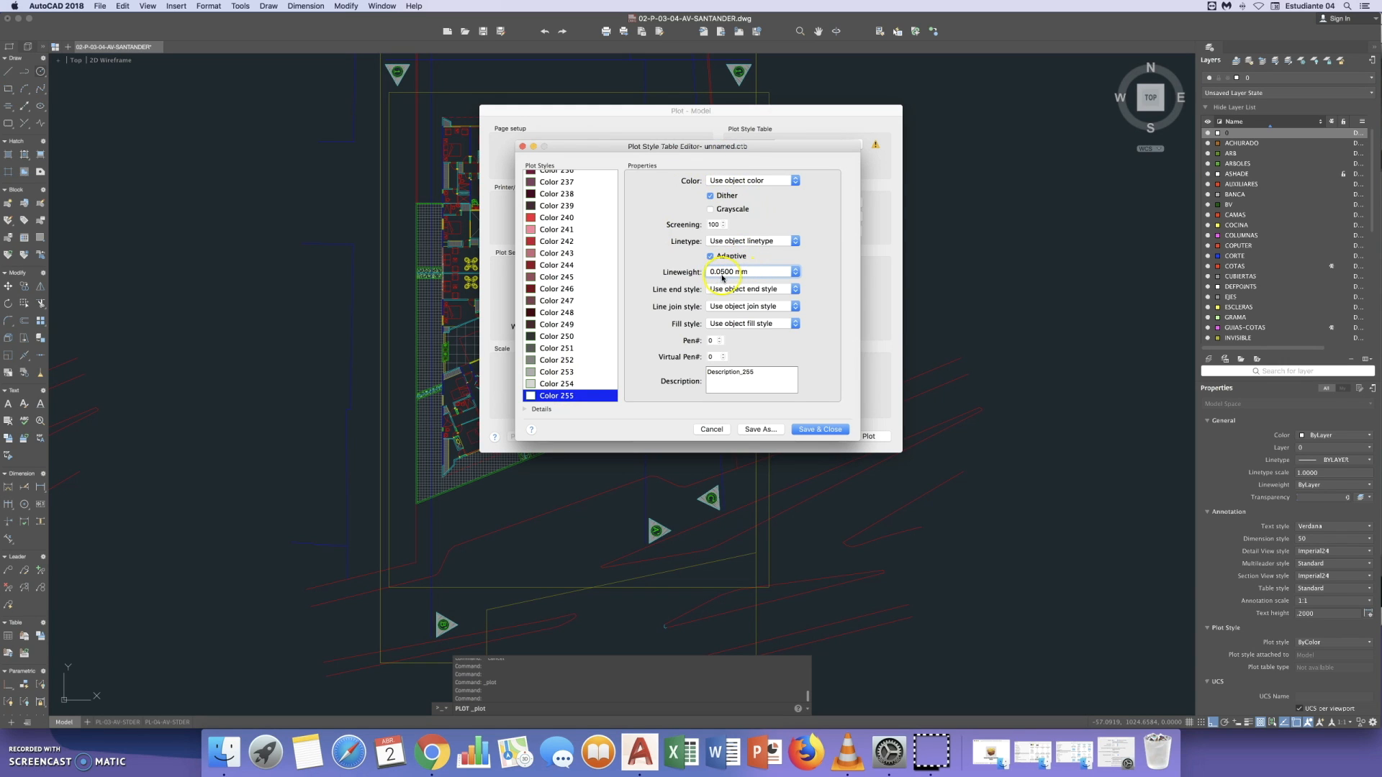
pyautogui.scroll(20, 587, 305)
pyautogui.scroll(20, 586, 306)
# - Save and close the Mac plot style table in the Plot Styles folder under a new name starting with "sca"
pyautogui.click(821, 431)
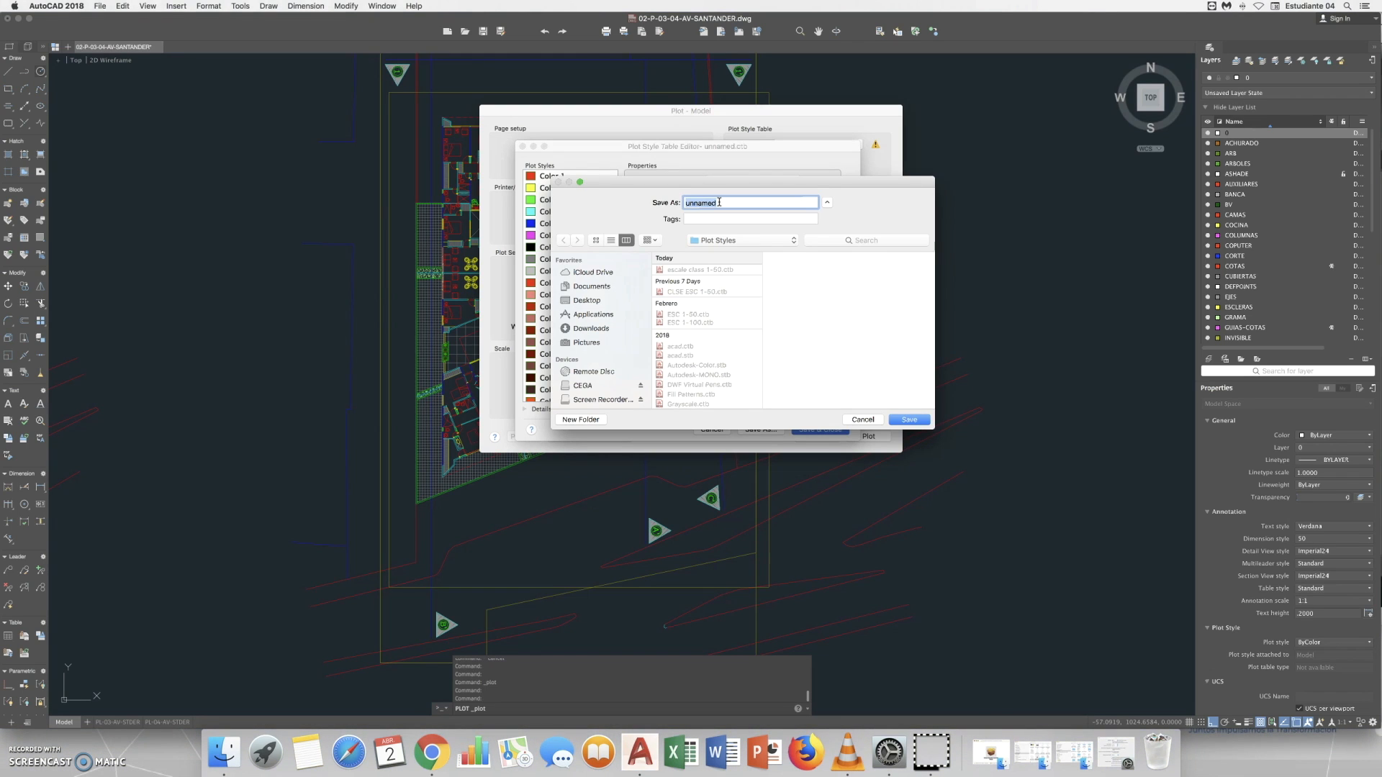
pyautogui.write('e')
pyautogui.press('BackSpace')
pyautogui.press('BackSpace')
pyautogui.press('BackSpace')
pyautogui.write('sca')
pyautogui.click(900, 421)
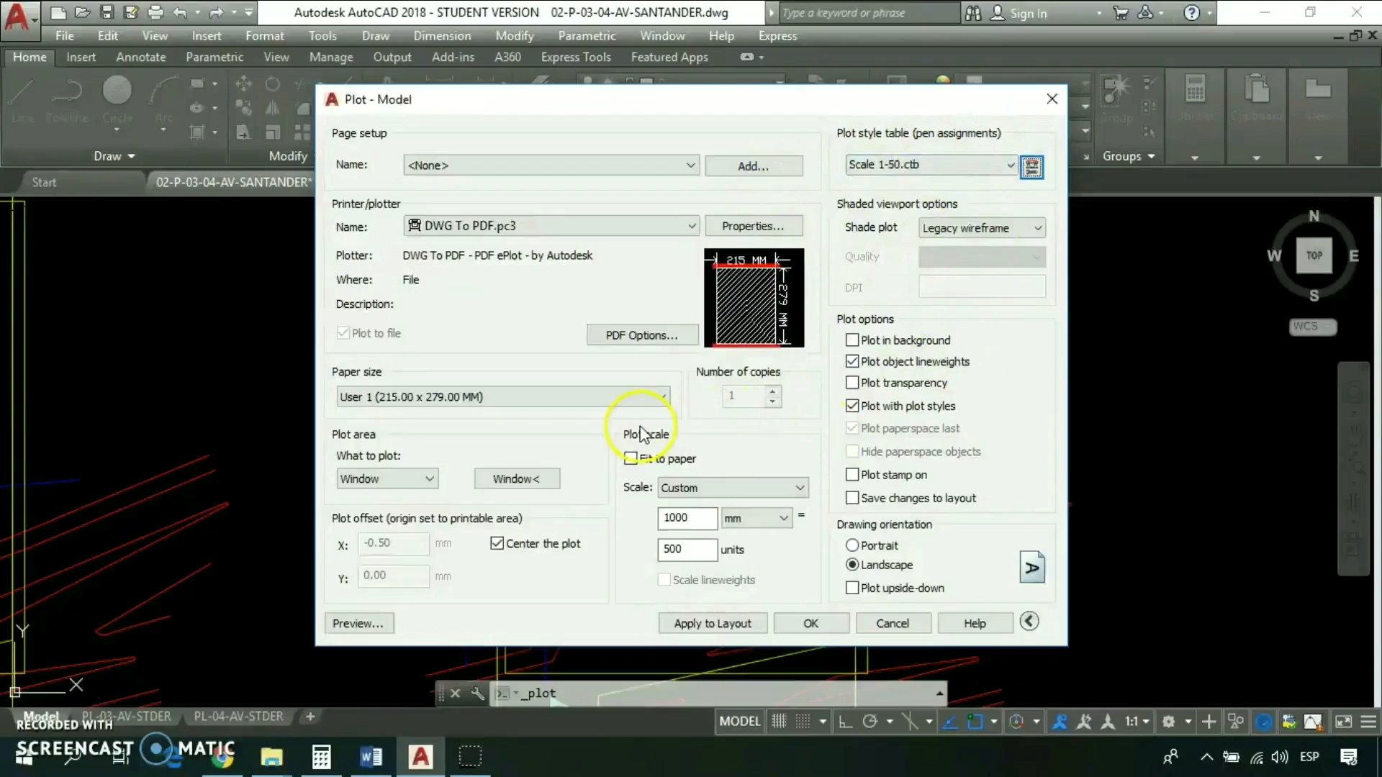
# - Back in AutoCAD for Windows, define a new plot window on the drawing and set the custom plot scale to 1000 mm = 50 units
pyautogui.click(511, 478)
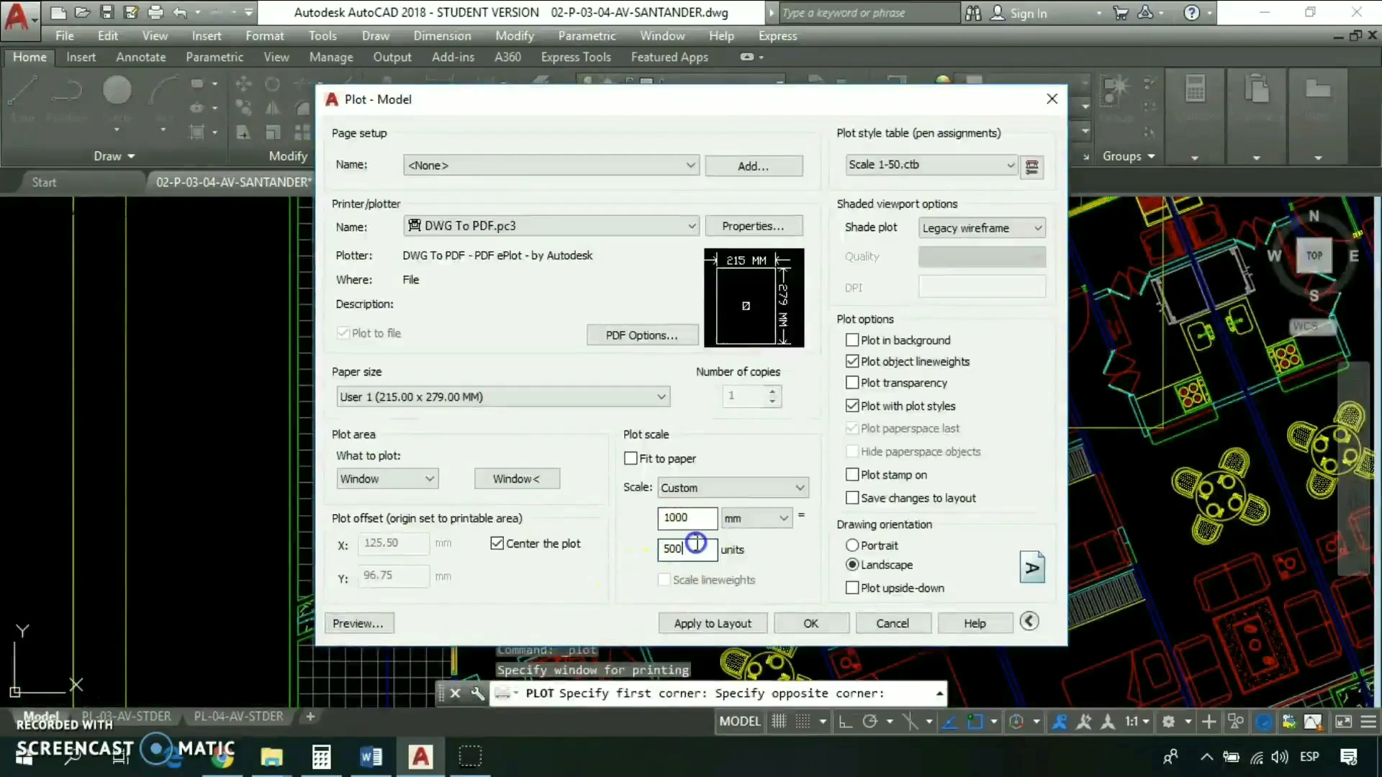
pyautogui.press('BackSpace')
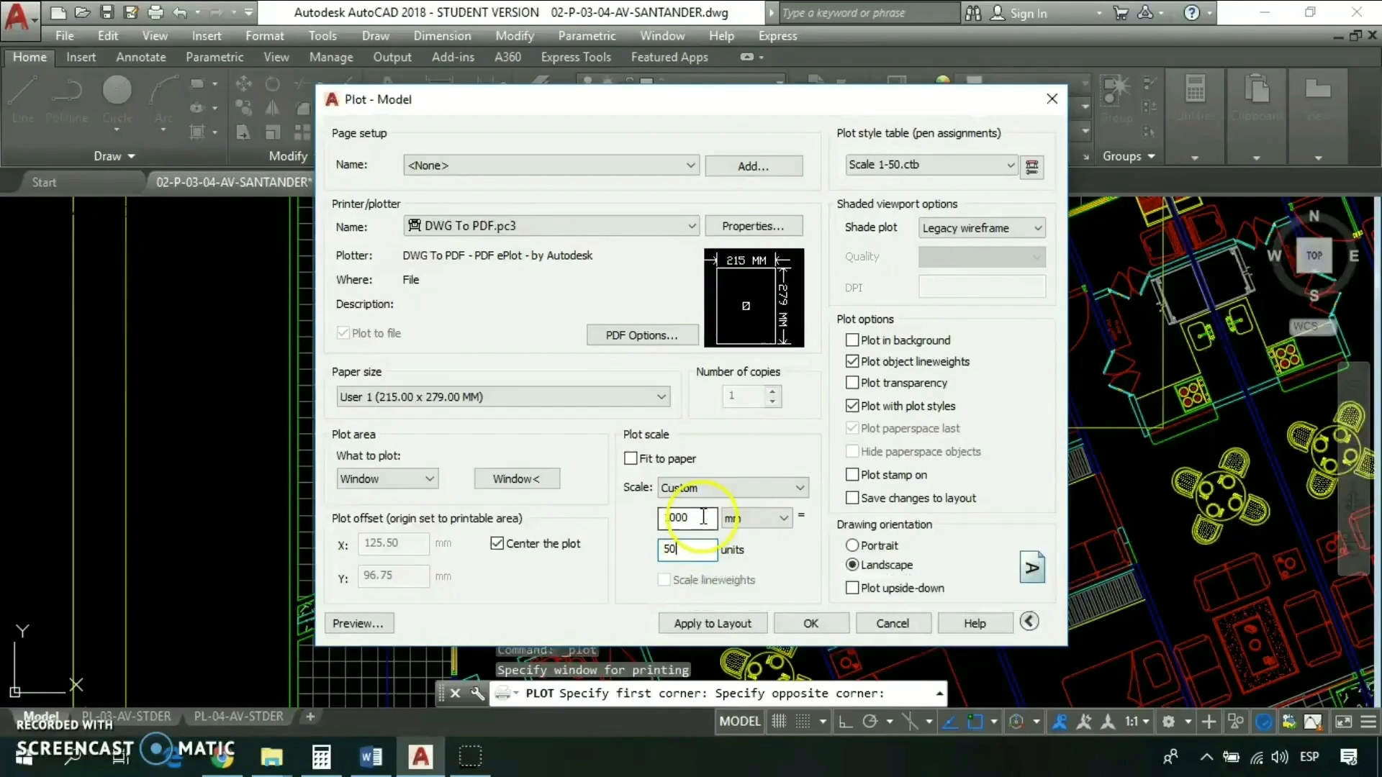
pyautogui.click(703, 519)
pyautogui.click(686, 552)
pyautogui.click(693, 519)
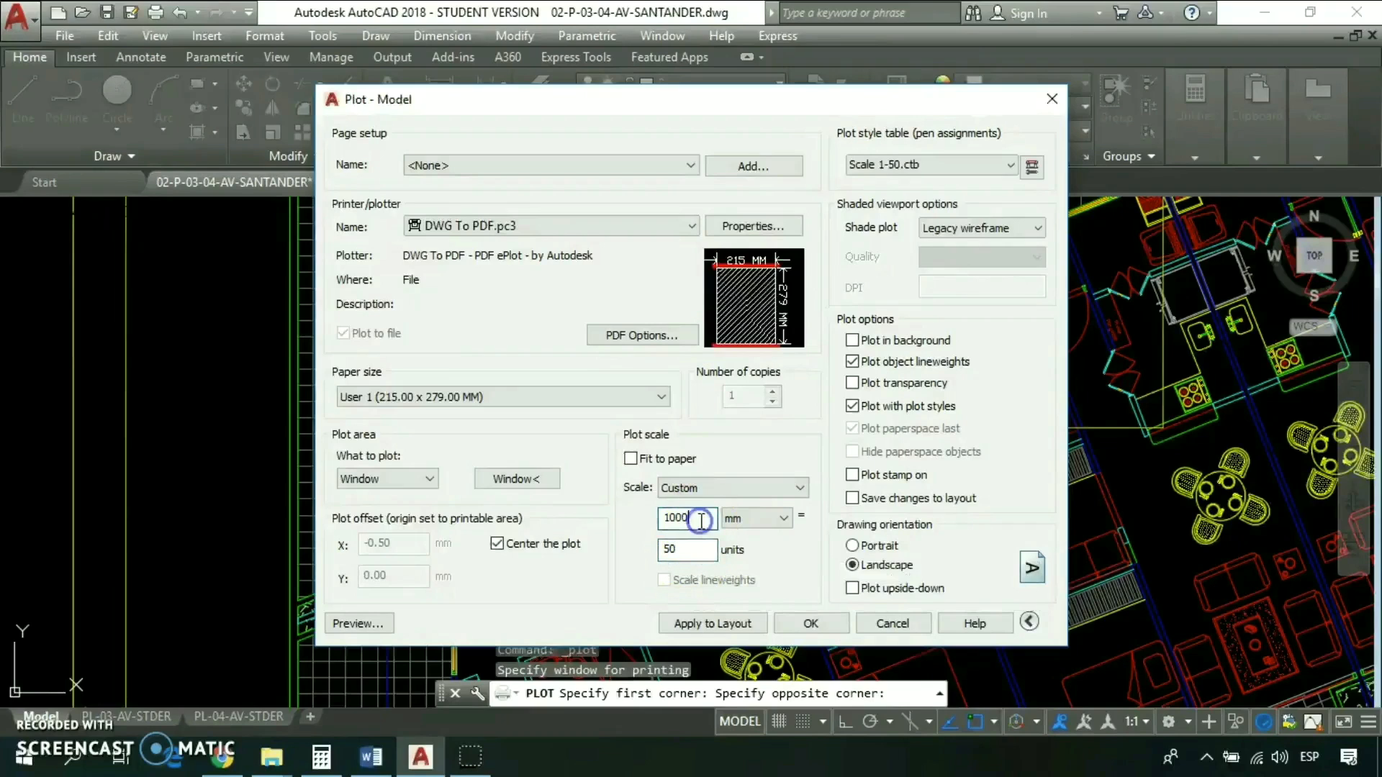
pyautogui.click(689, 550)
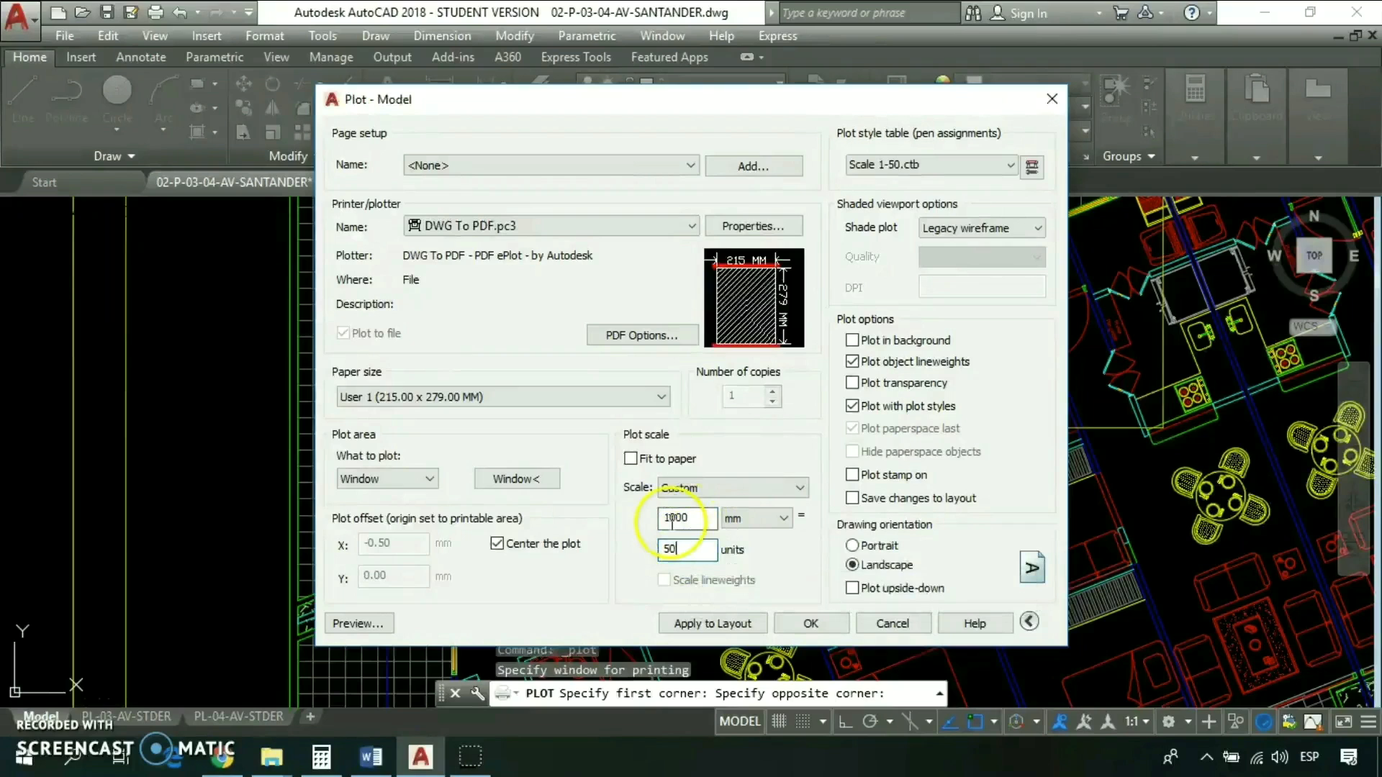
# - Preview the plot, accepting the annotation scale difference, and examine the lineweights of walls, furniture and floor grid before closing the preview
pyautogui.click(360, 625)
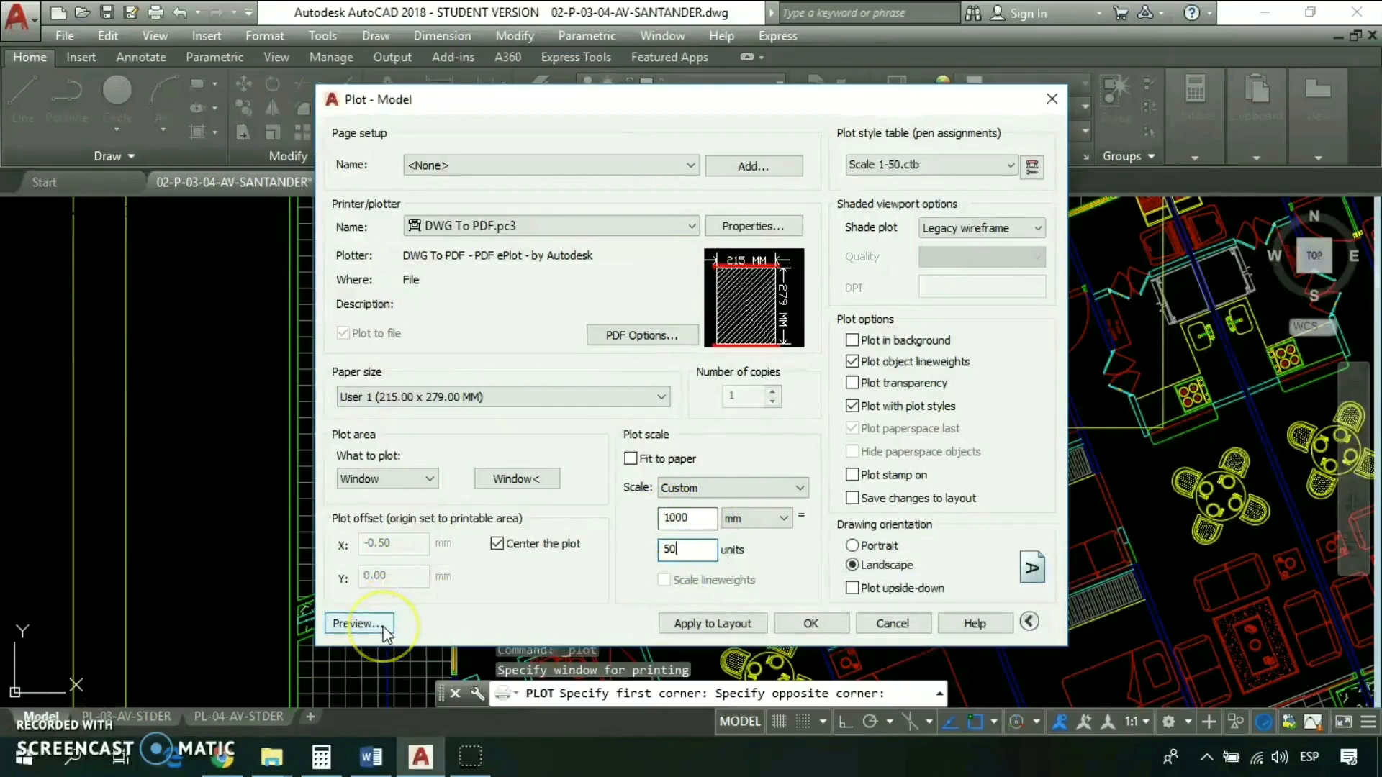
pyautogui.click(360, 624)
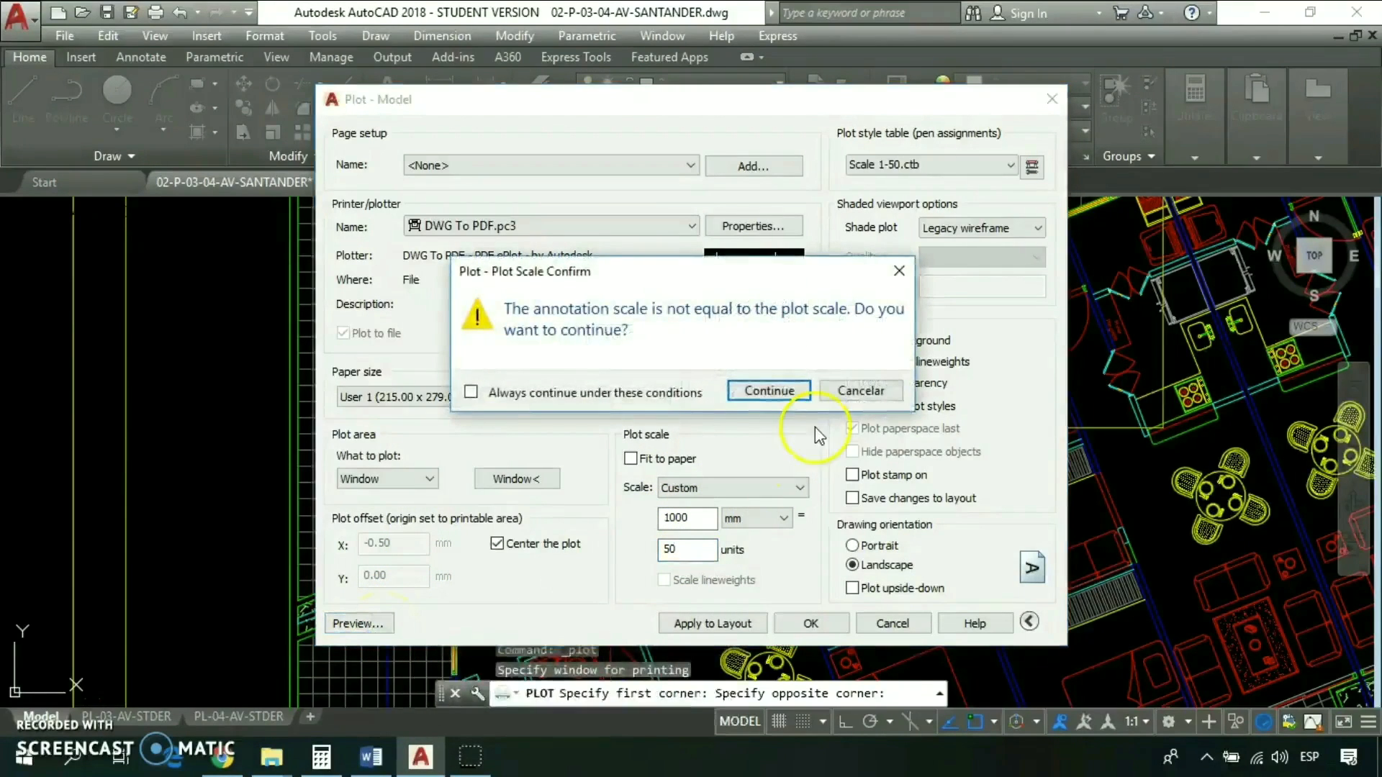
pyautogui.click(770, 392)
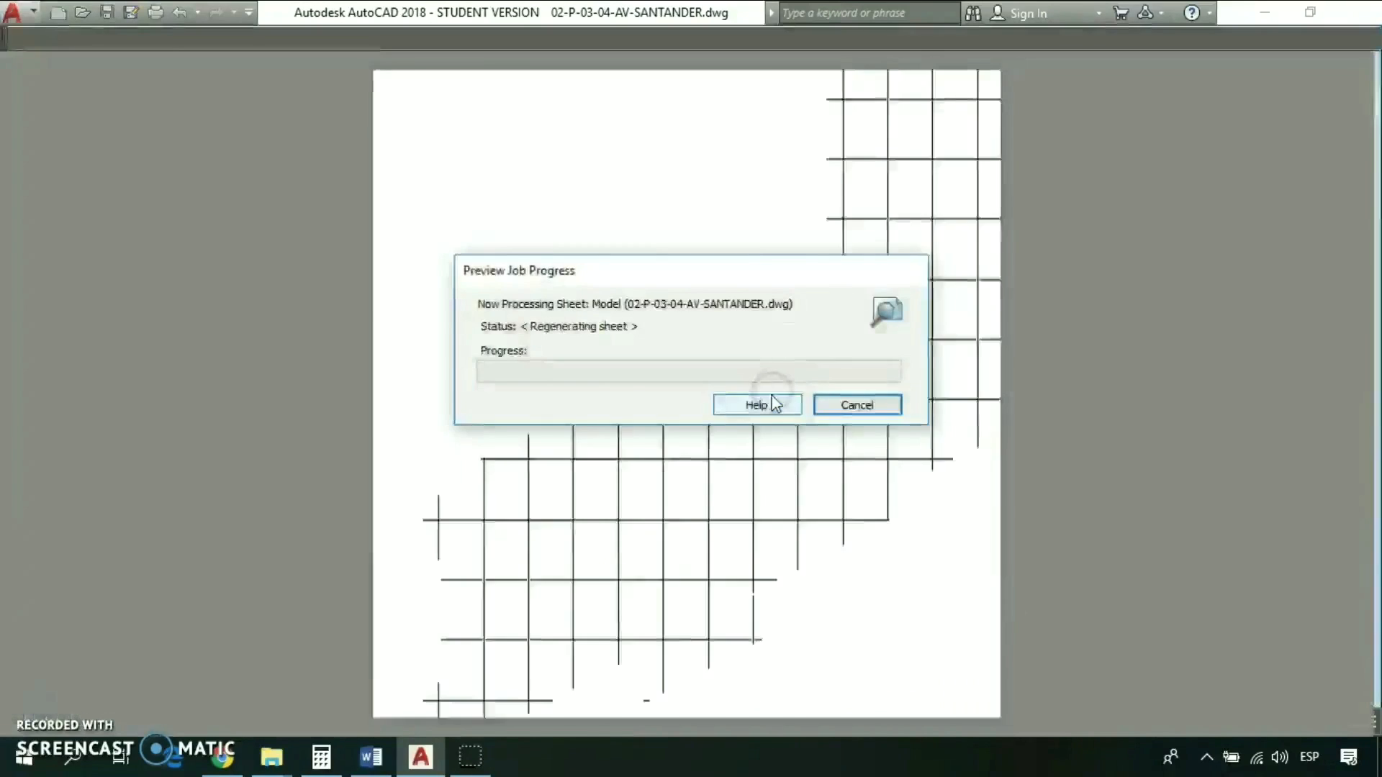
pyautogui.scroll(6, 648, 359)
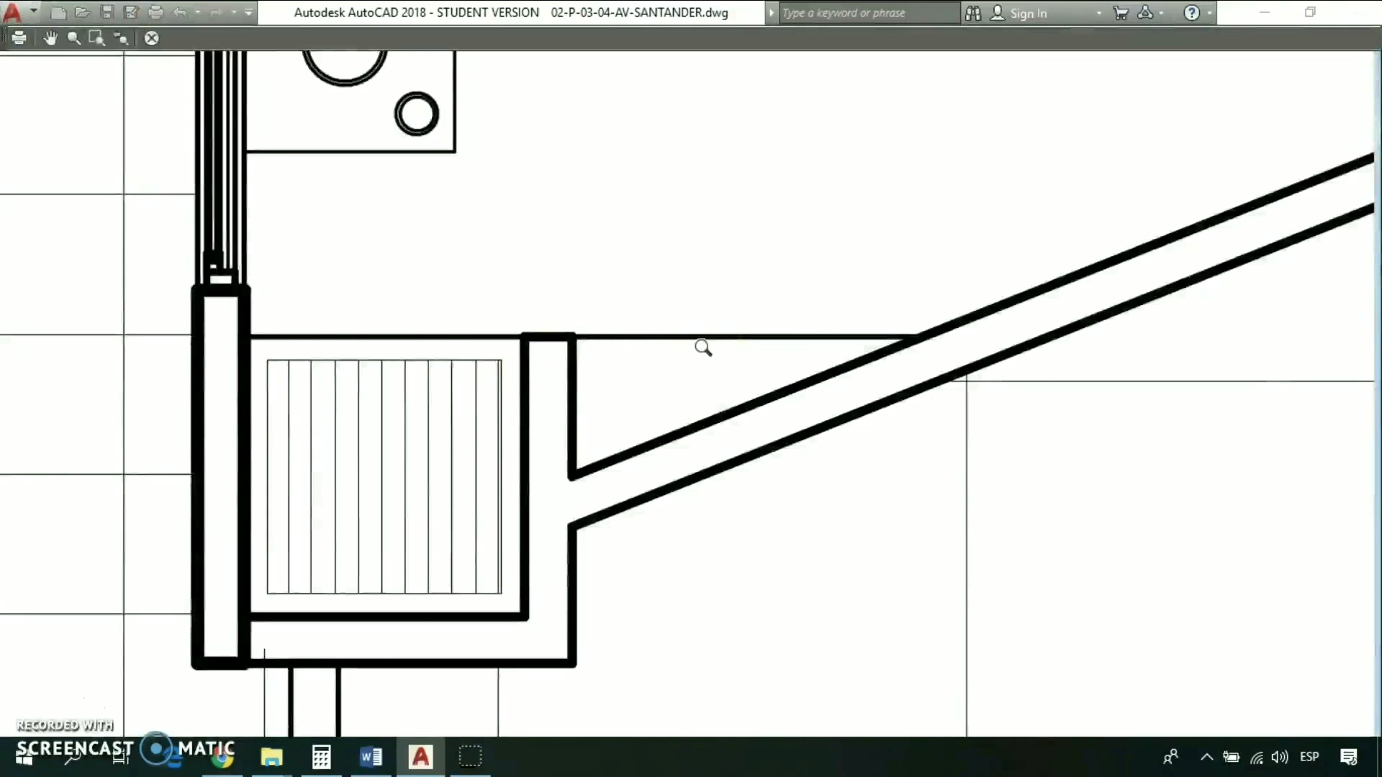
pyautogui.scroll(-2, 744, 368)
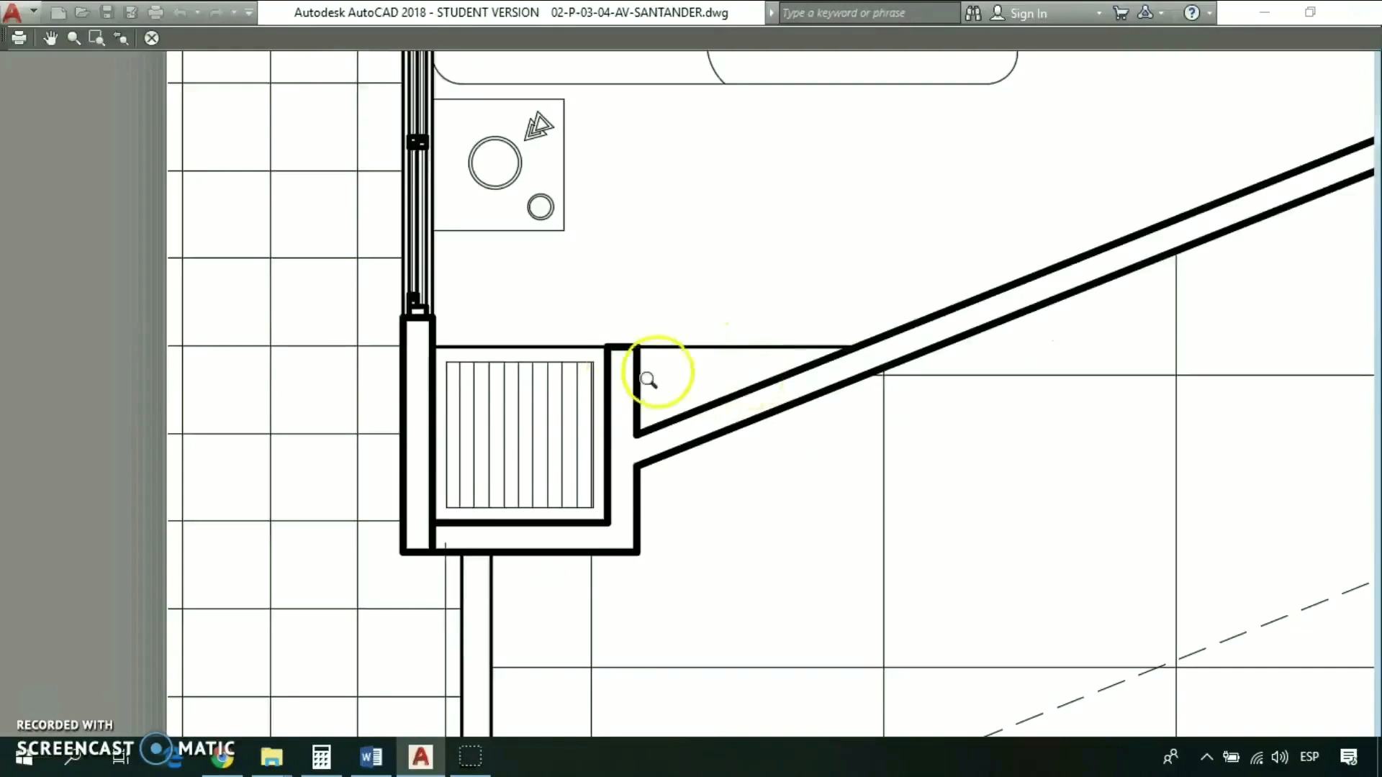
pyautogui.scroll(2, 509, 565)
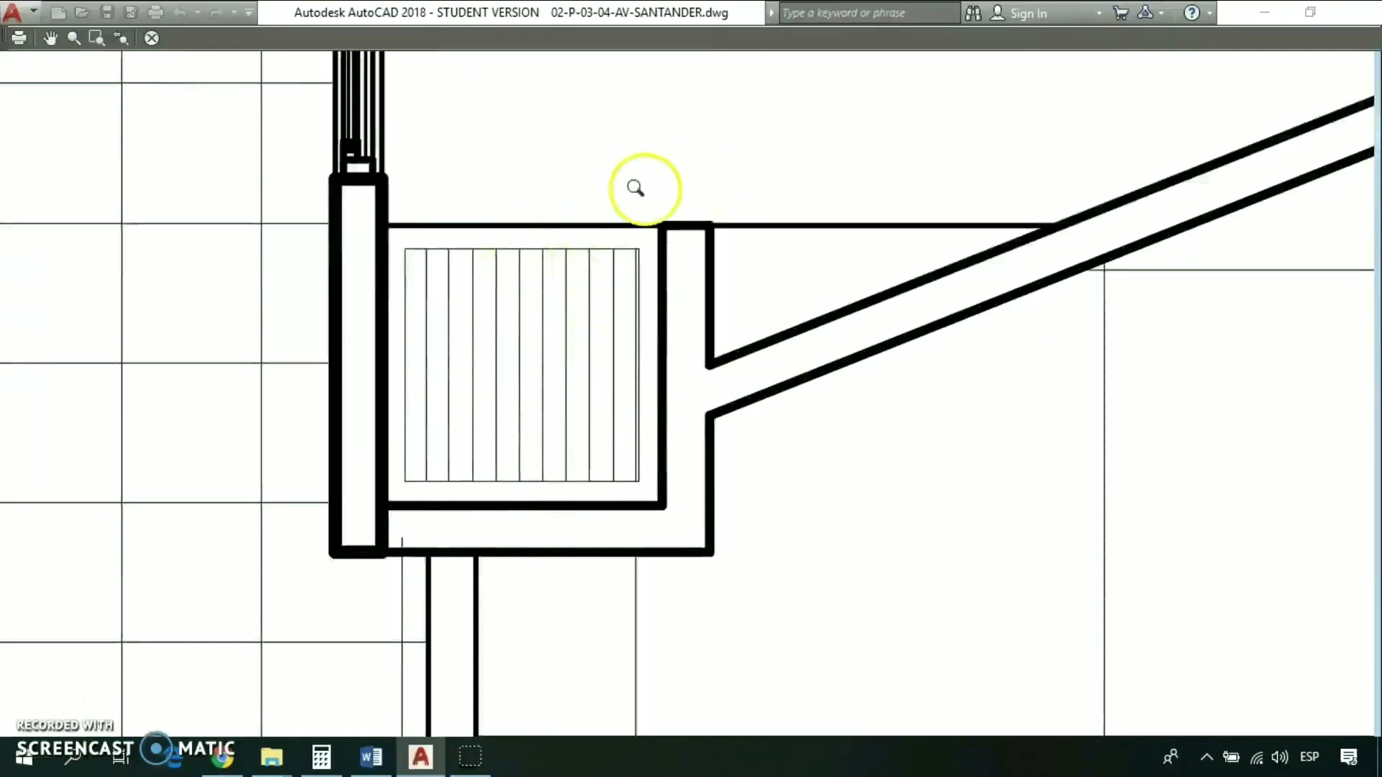
pyautogui.scroll(-5, 722, 539)
pyautogui.scroll(5, 756, 299)
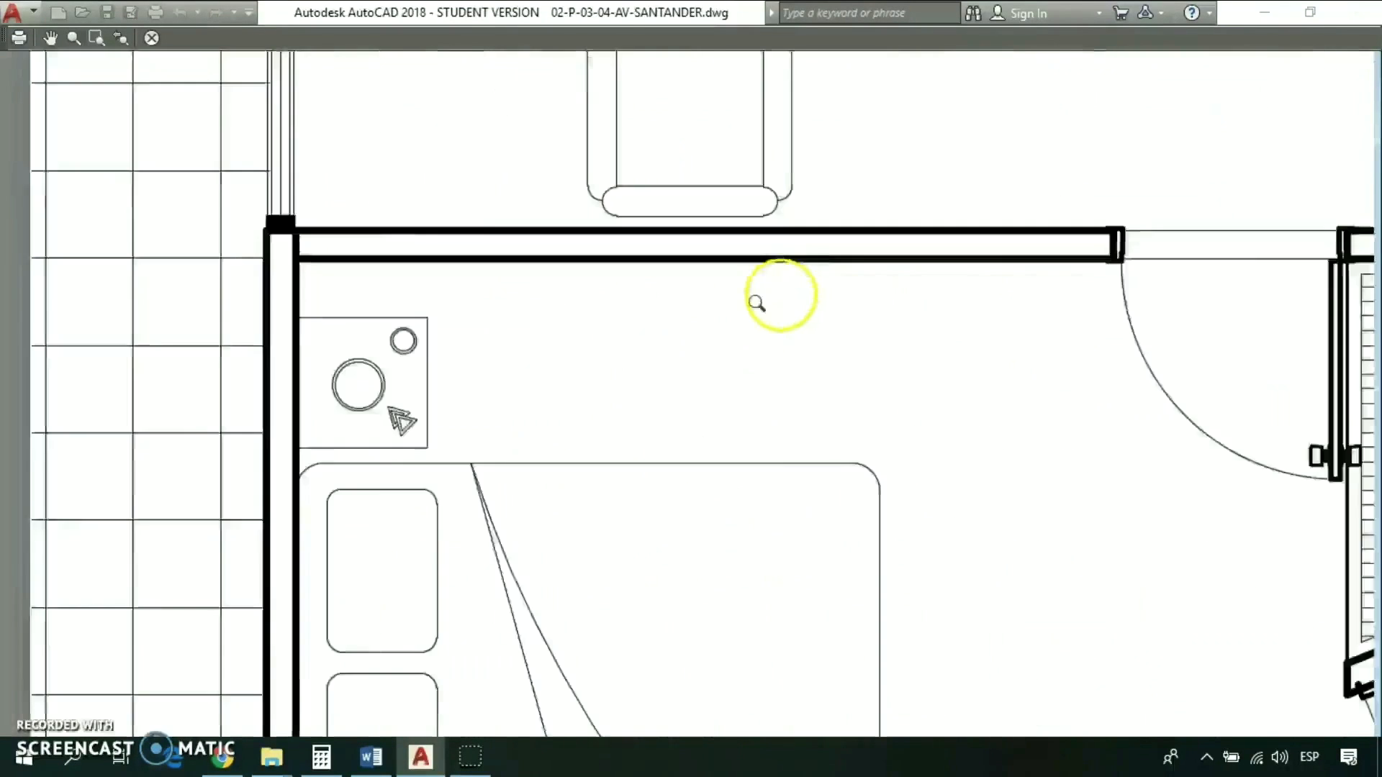
pyautogui.scroll(2, 617, 437)
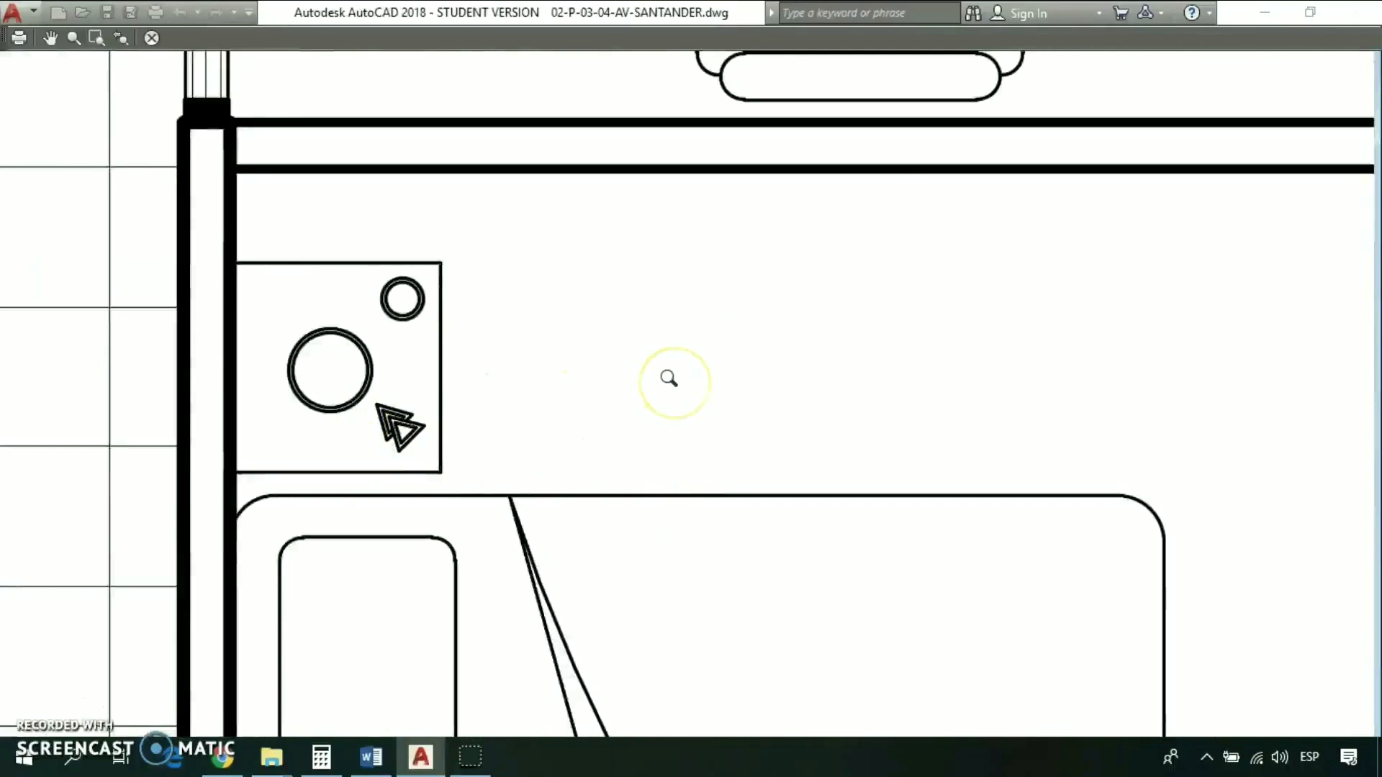
pyautogui.scroll(-6, 669, 378)
pyautogui.scroll(-3, 808, 361)
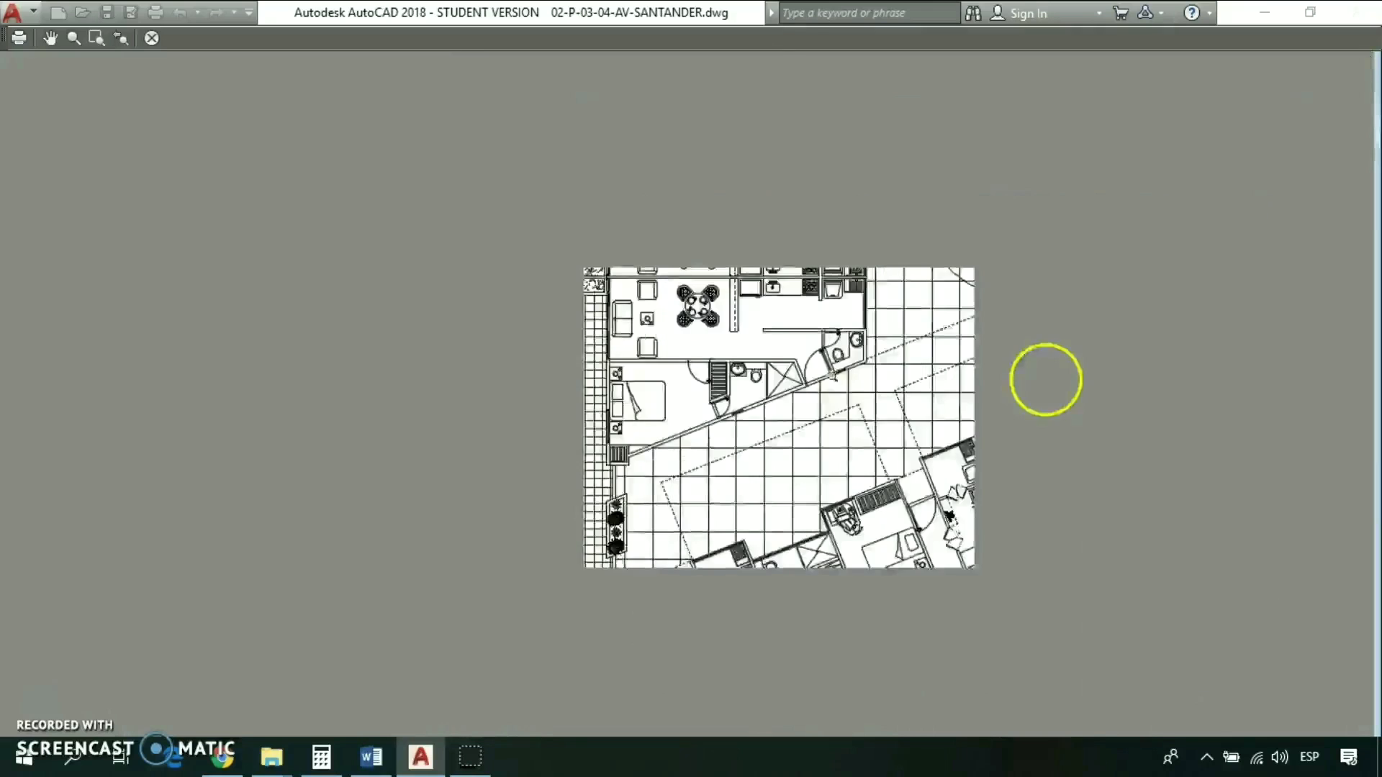
pyautogui.scroll(2, 1058, 405)
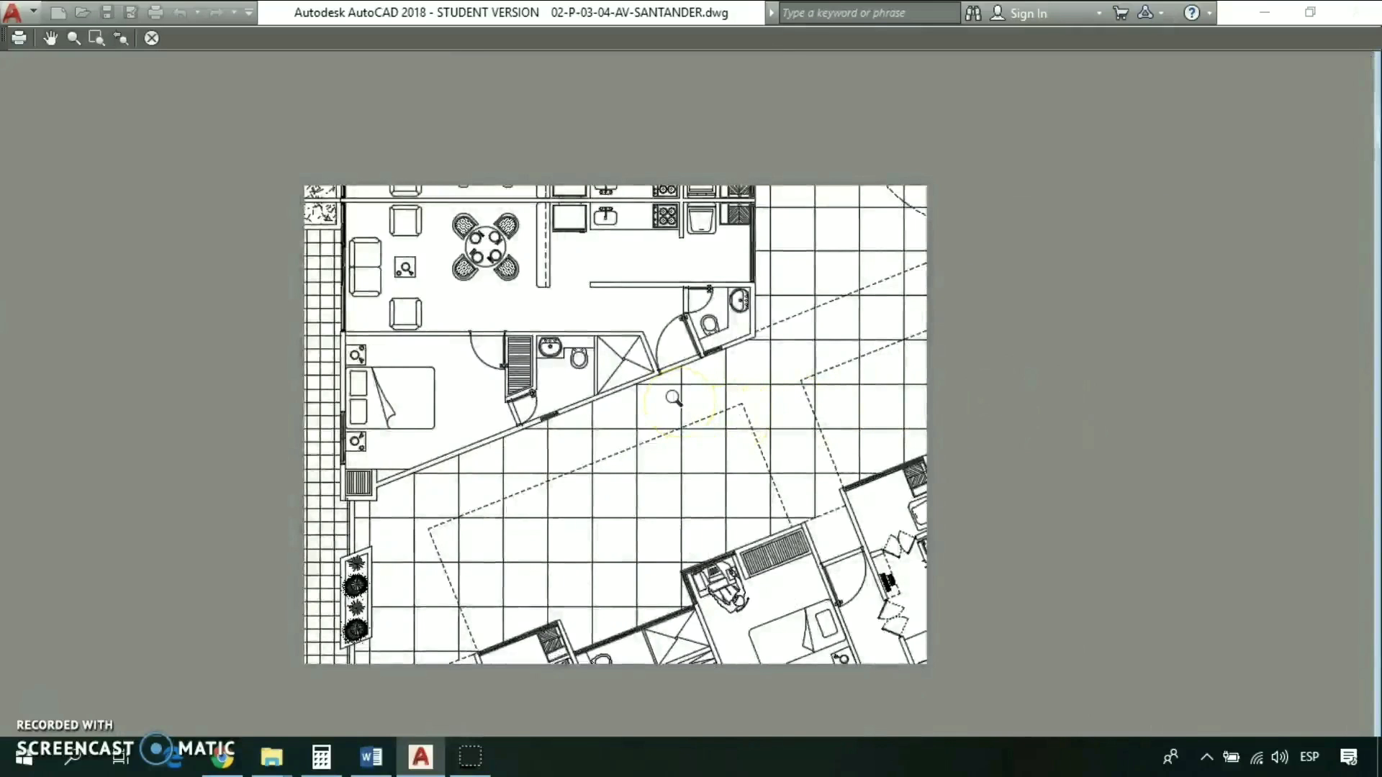
pyautogui.press('Escape')
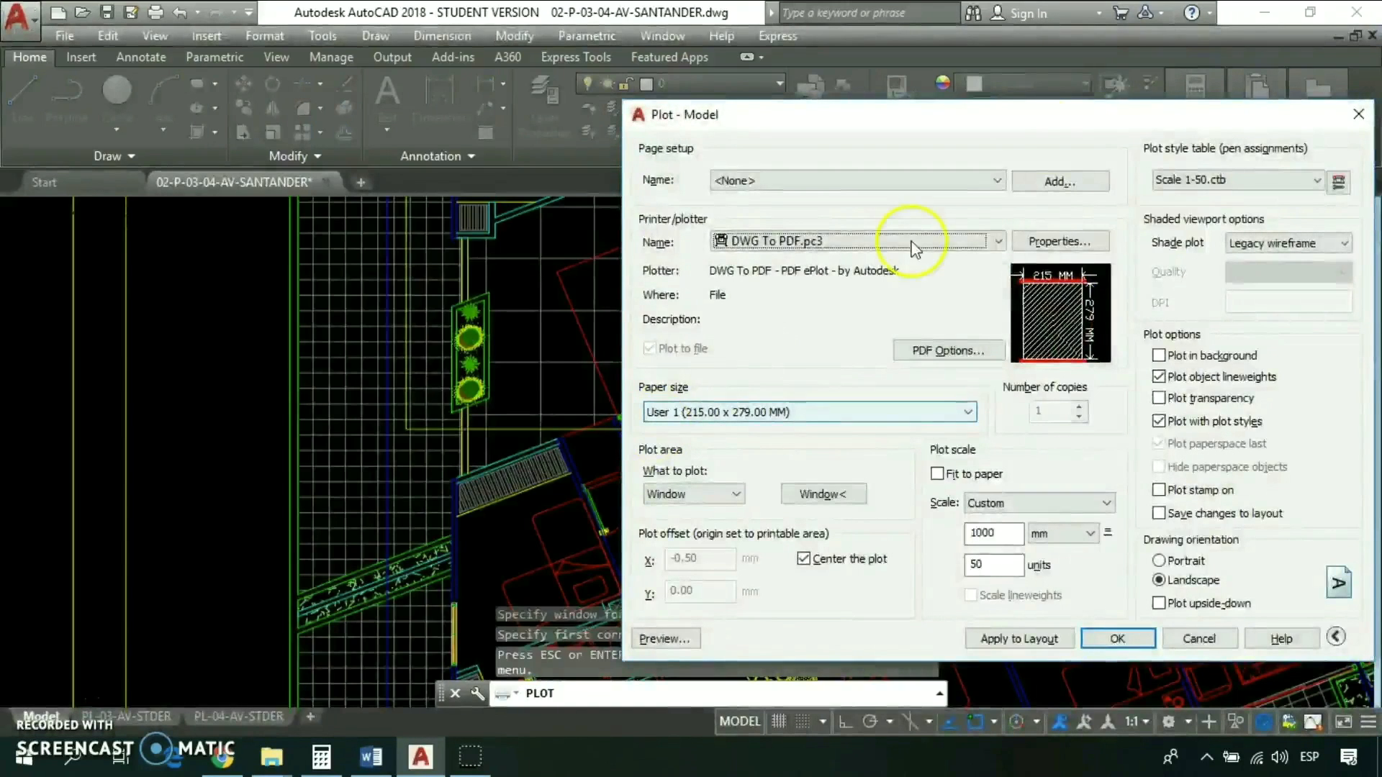
# - Plot the drawing to PDF, accepting the annotation scale difference, and save it to the desktop as 02-P-03-04-AV-SANTANDER-Model.pdf
pyautogui.moveTo(1049, 115); pyautogui.dragTo(721, 92)
pyautogui.click(817, 618)
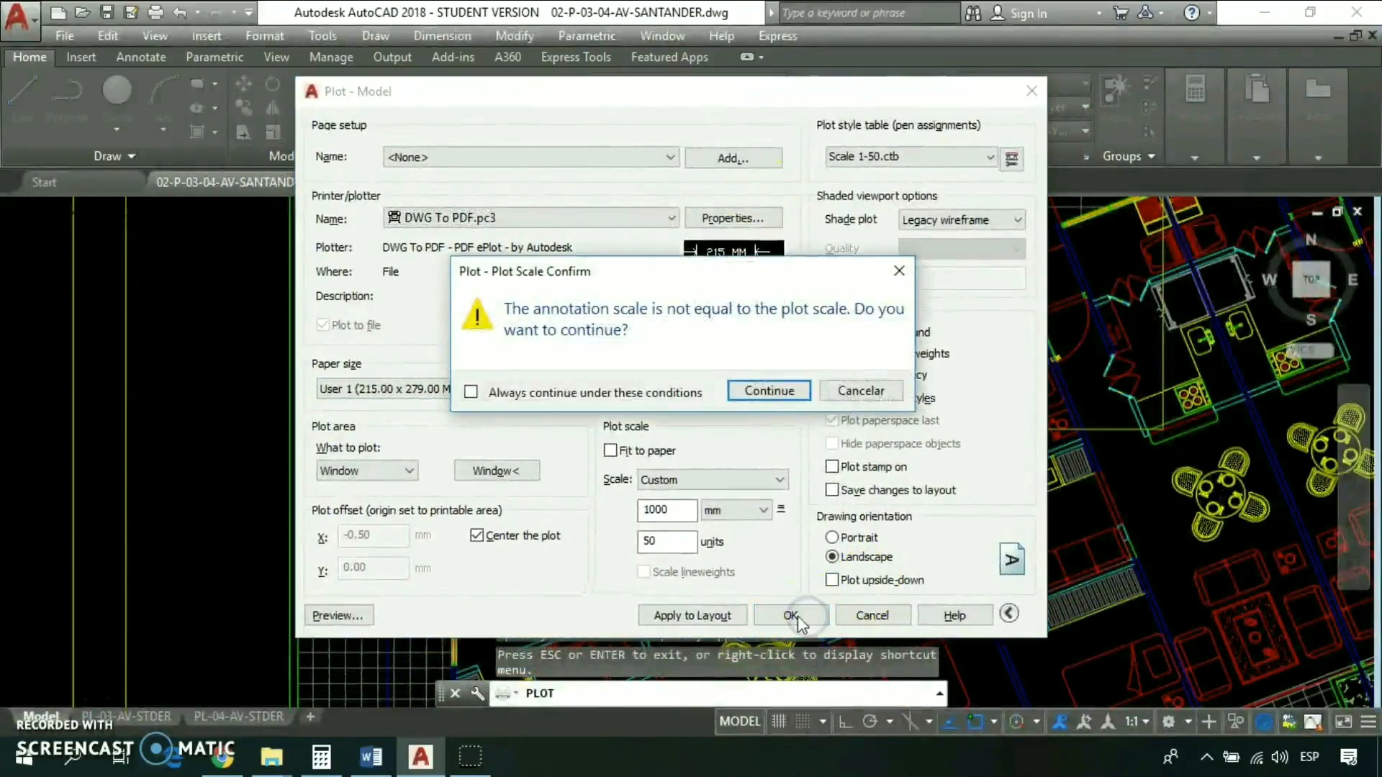
pyautogui.click(769, 392)
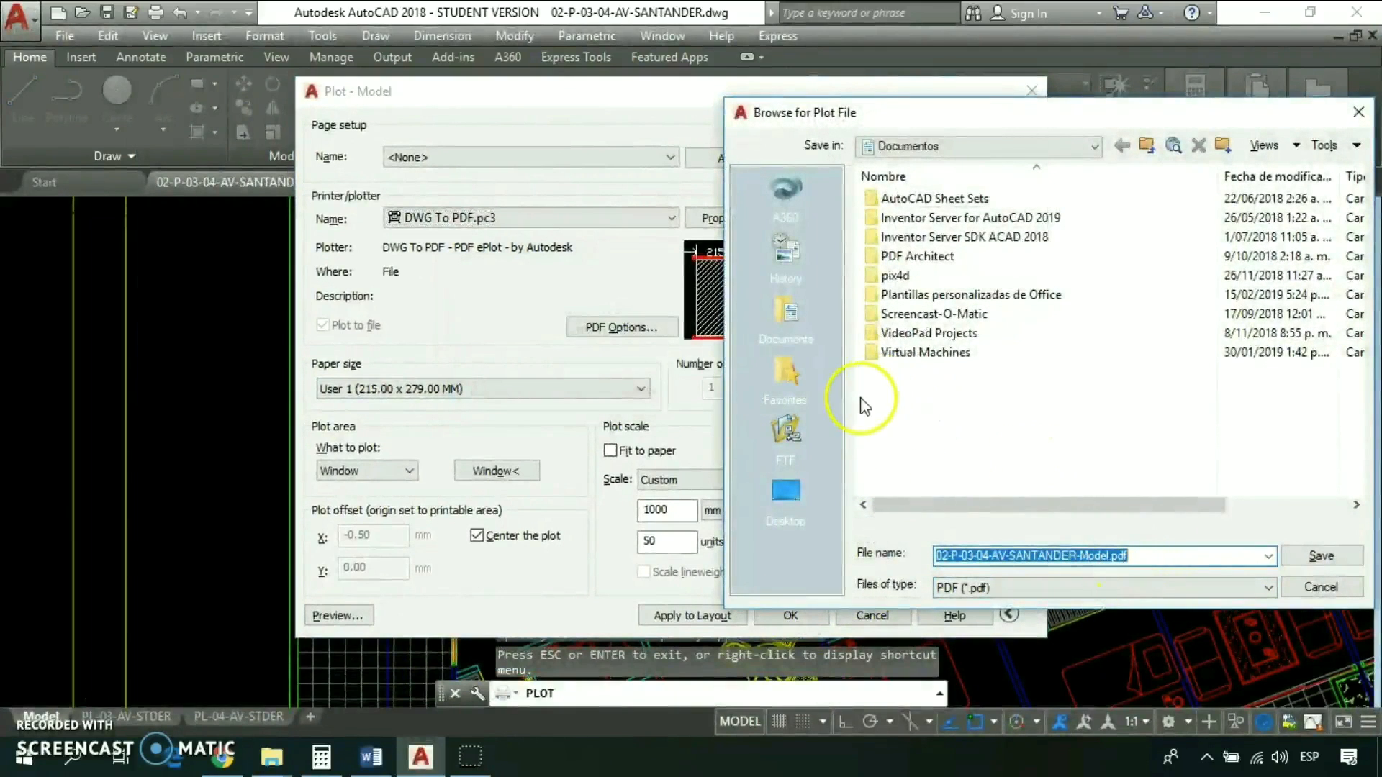
pyautogui.click(786, 491)
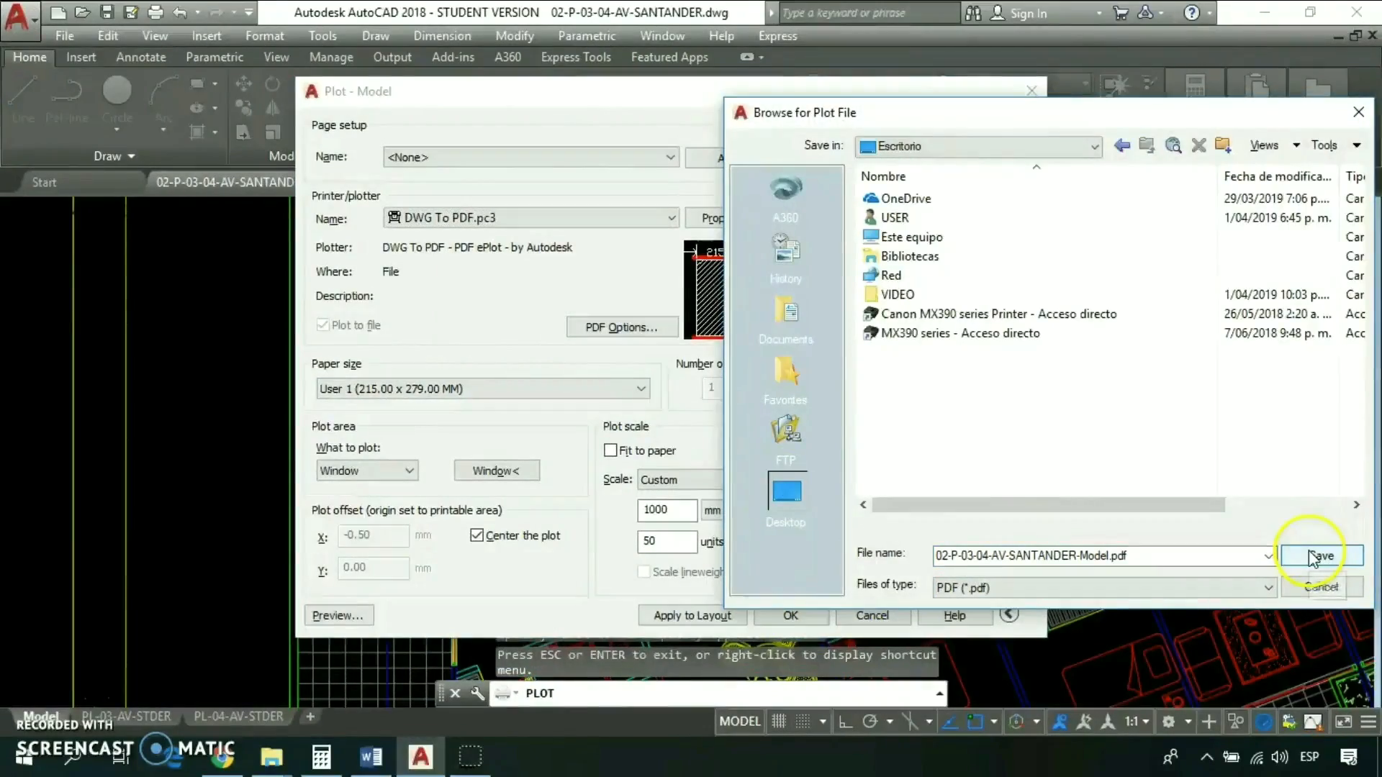
pyautogui.click(1319, 556)
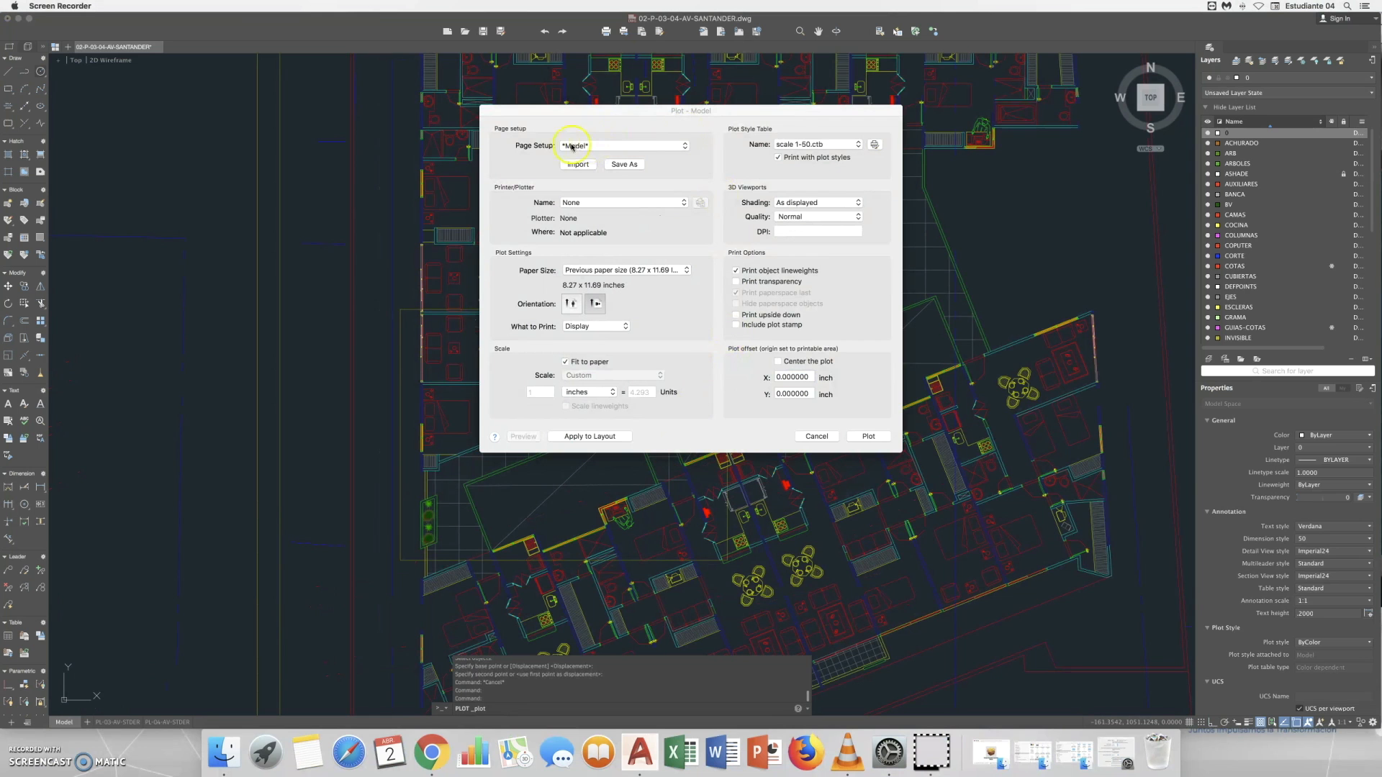
# - In AutoCAD for Mac, load the previous plot's page setup and set the paper size to ANSI A (8.50 x 11.00 inches)
pyautogui.click(647, 150)
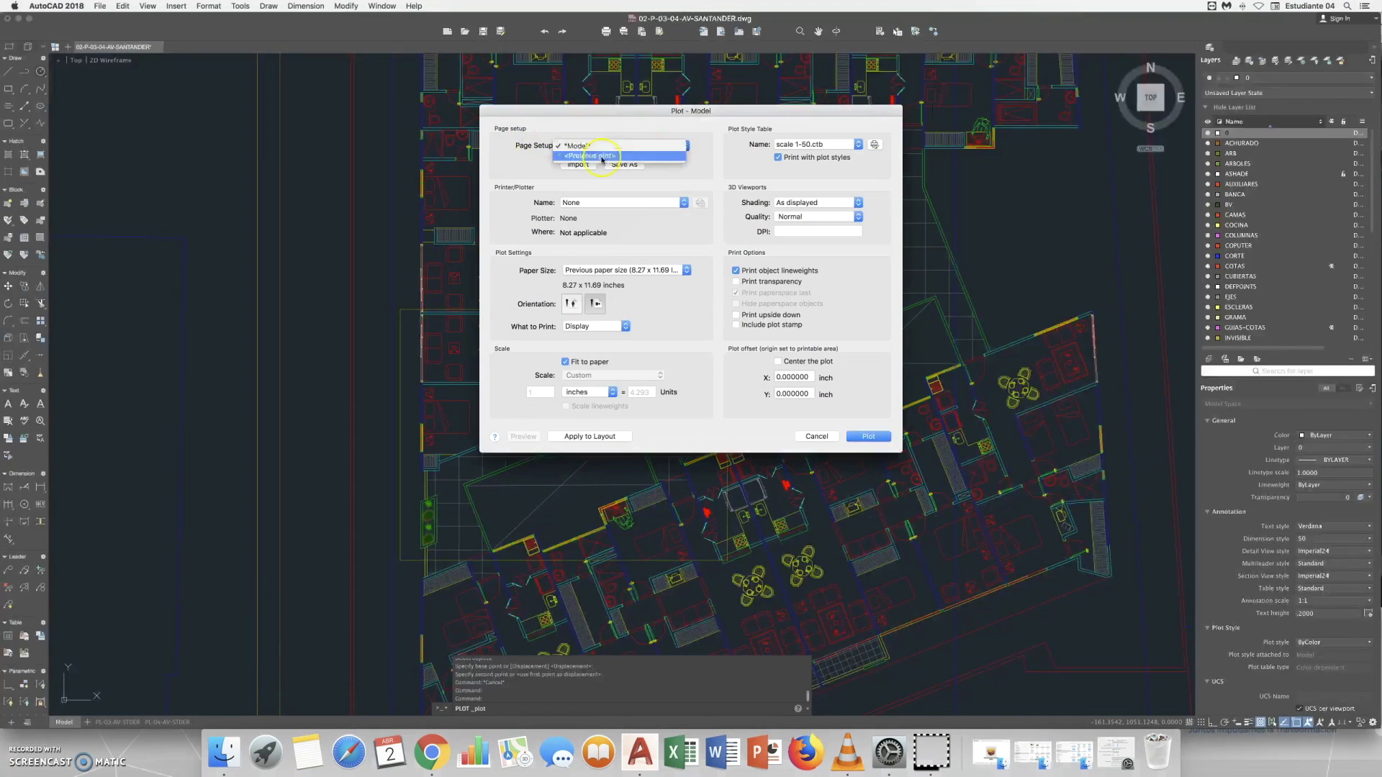
pyautogui.click(601, 157)
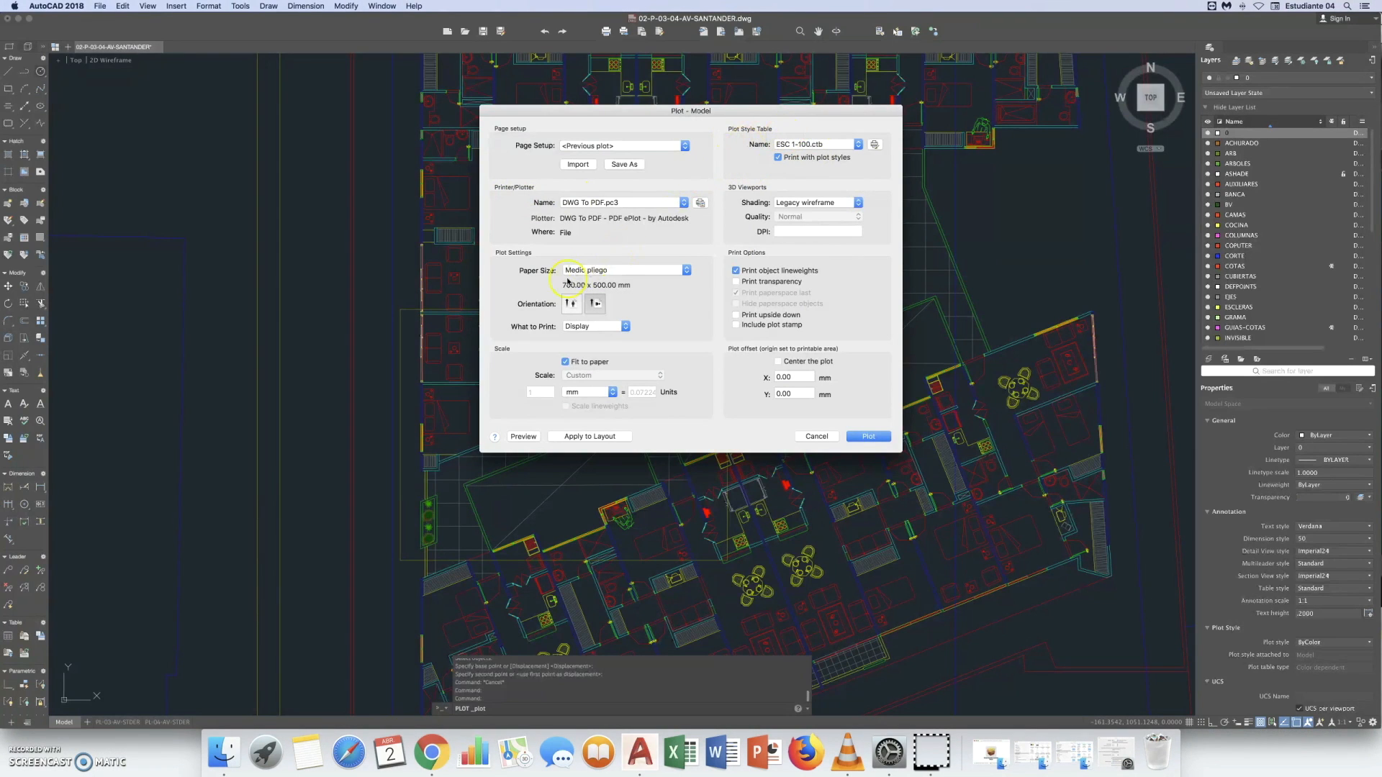
pyautogui.click(684, 271)
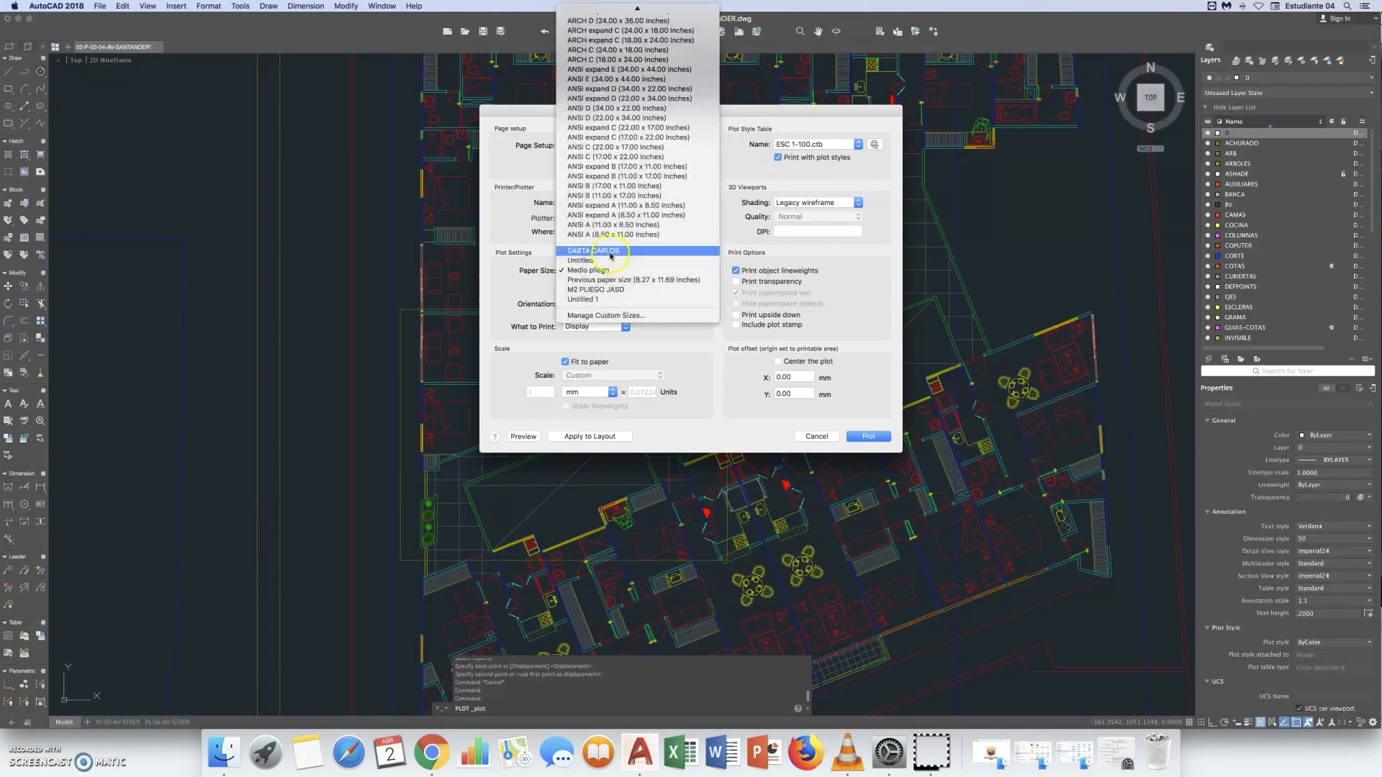
pyautogui.click(598, 239)
# - Set the plot area to a window matching the yellow rectangle on the floor plan, from its upper-left to its lower-right corner
pyautogui.click(627, 328)
pyautogui.click(559, 366)
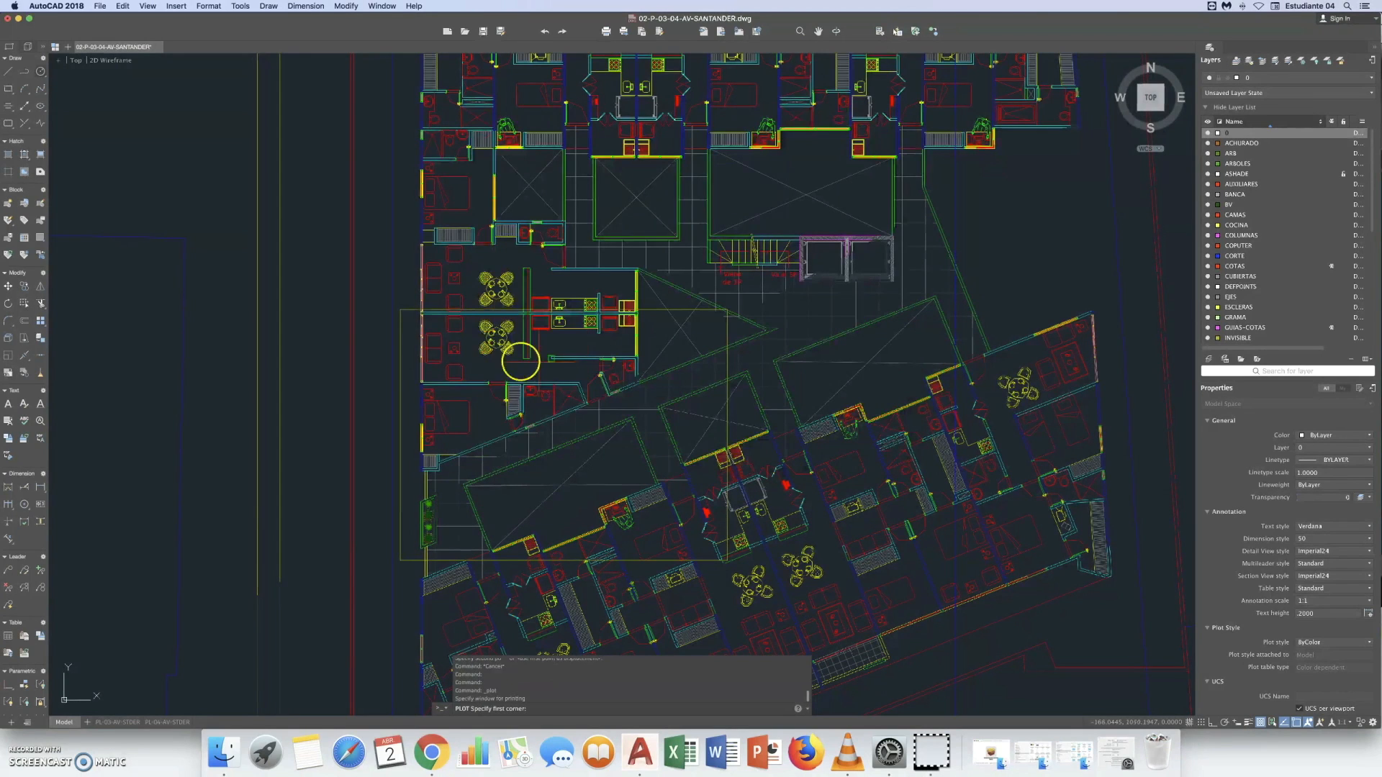
pyautogui.click(401, 310)
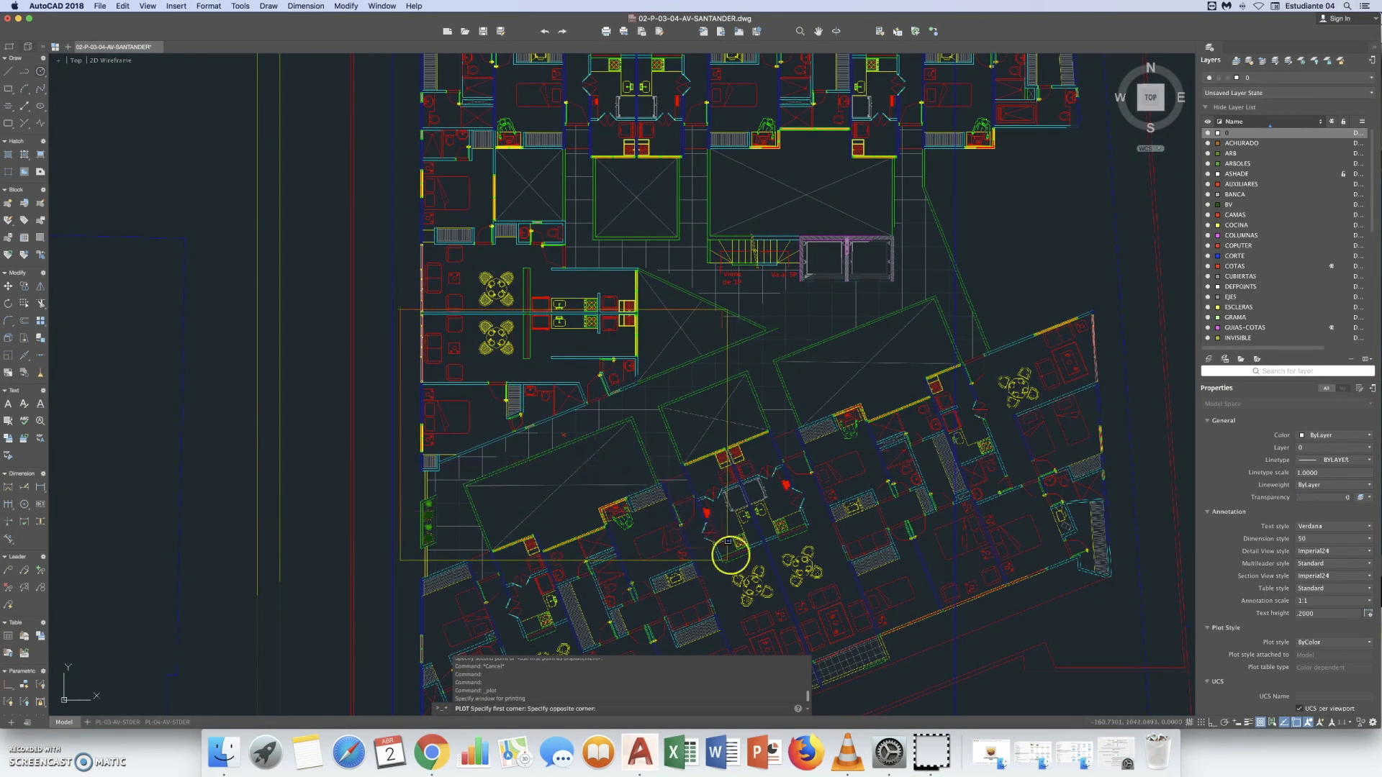
pyautogui.scroll(2, 727, 561)
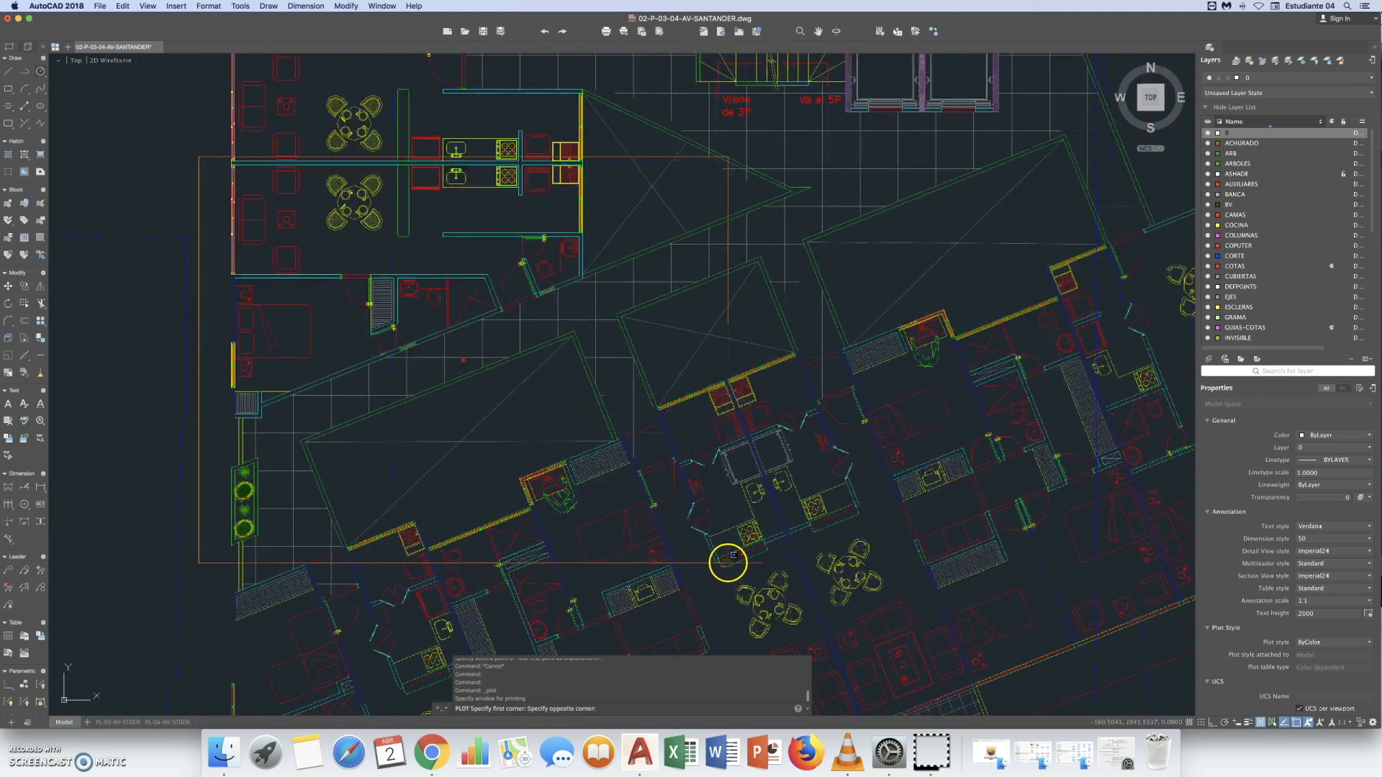
pyautogui.click(728, 561)
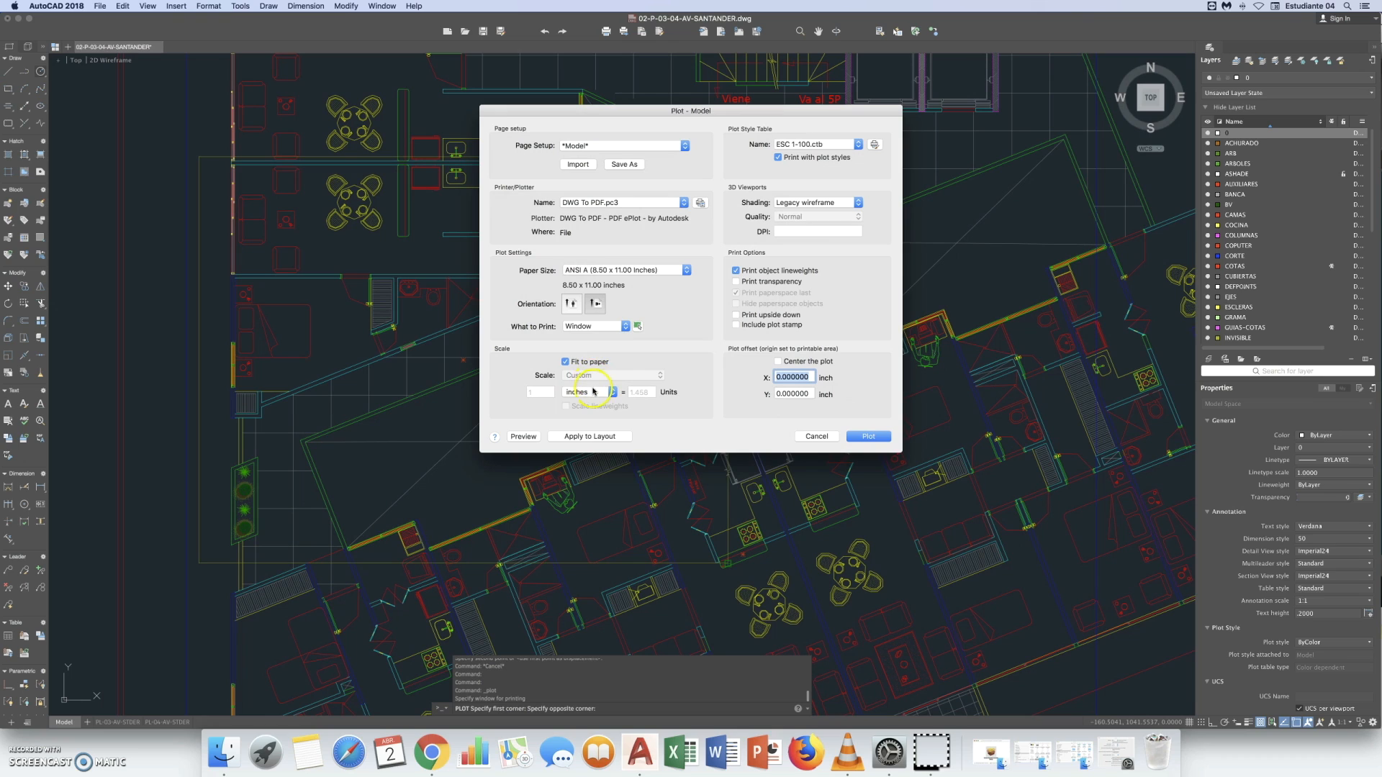
# - Turn off Fit to paper, choose millimetres and set the custom plot scale to 1000 mm = 50 units
pyautogui.click(572, 366)
pyautogui.click(612, 393)
pyautogui.click(592, 403)
pyautogui.click(547, 396)
pyautogui.write('000')
pyautogui.click(641, 393)
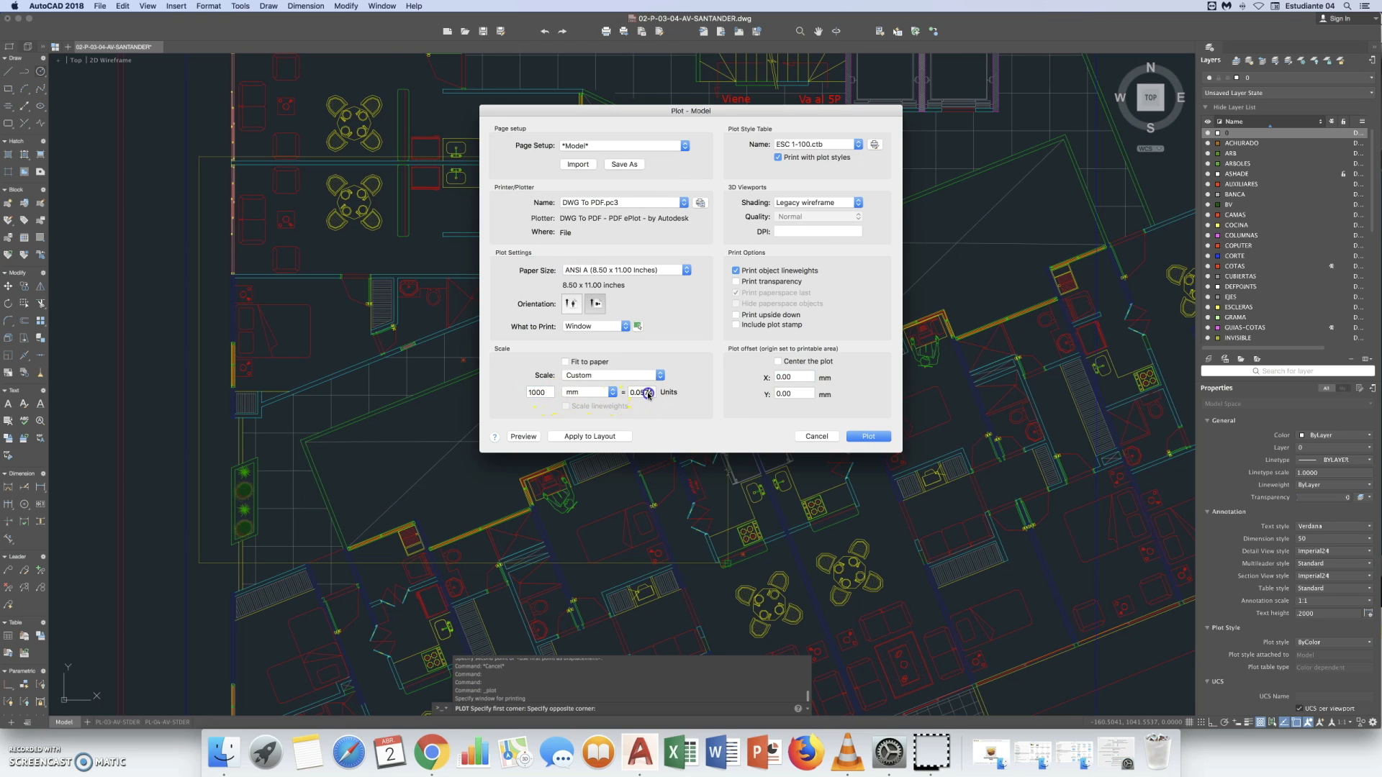
pyautogui.write('5')
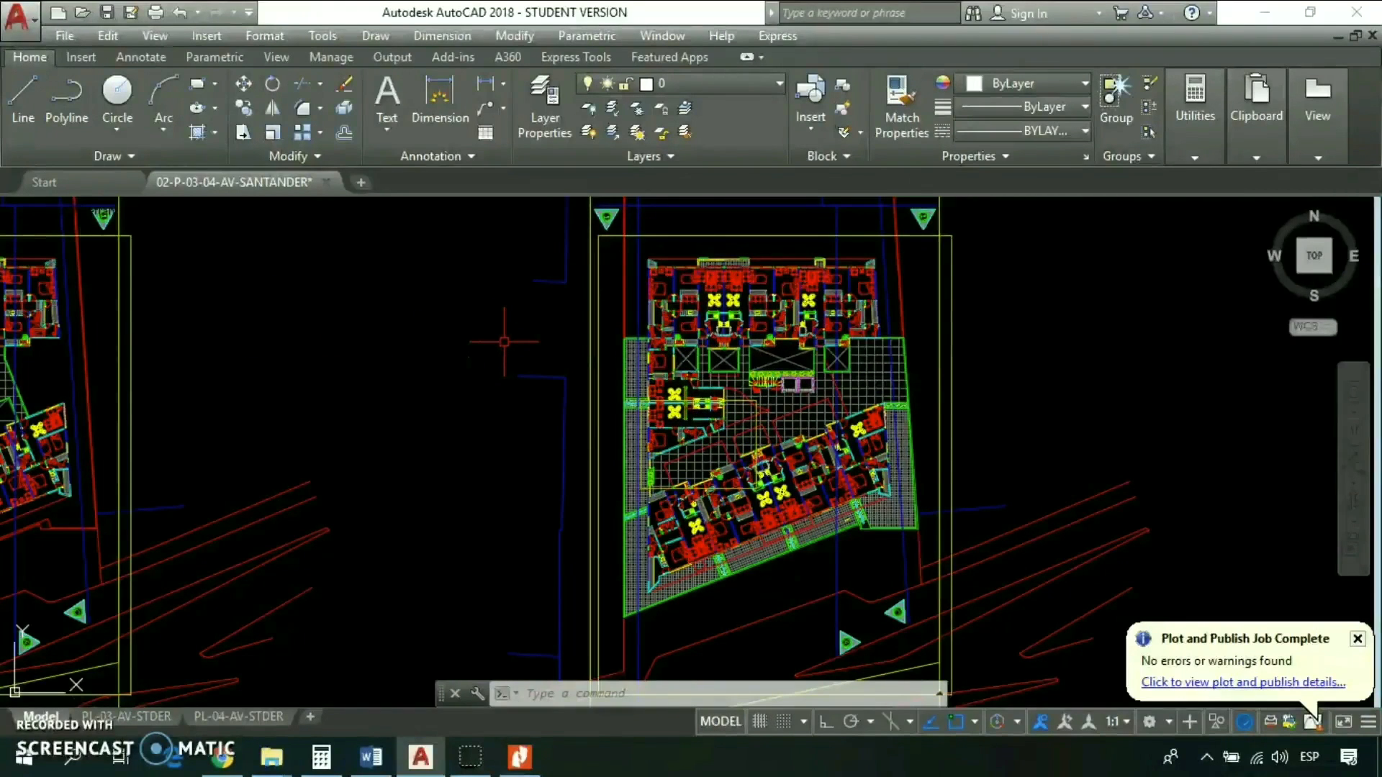
# - Switch back to AutoCAD for Windows and open the Plot Styles folder through Manage Plot Styles
pyautogui.click(33, 18)
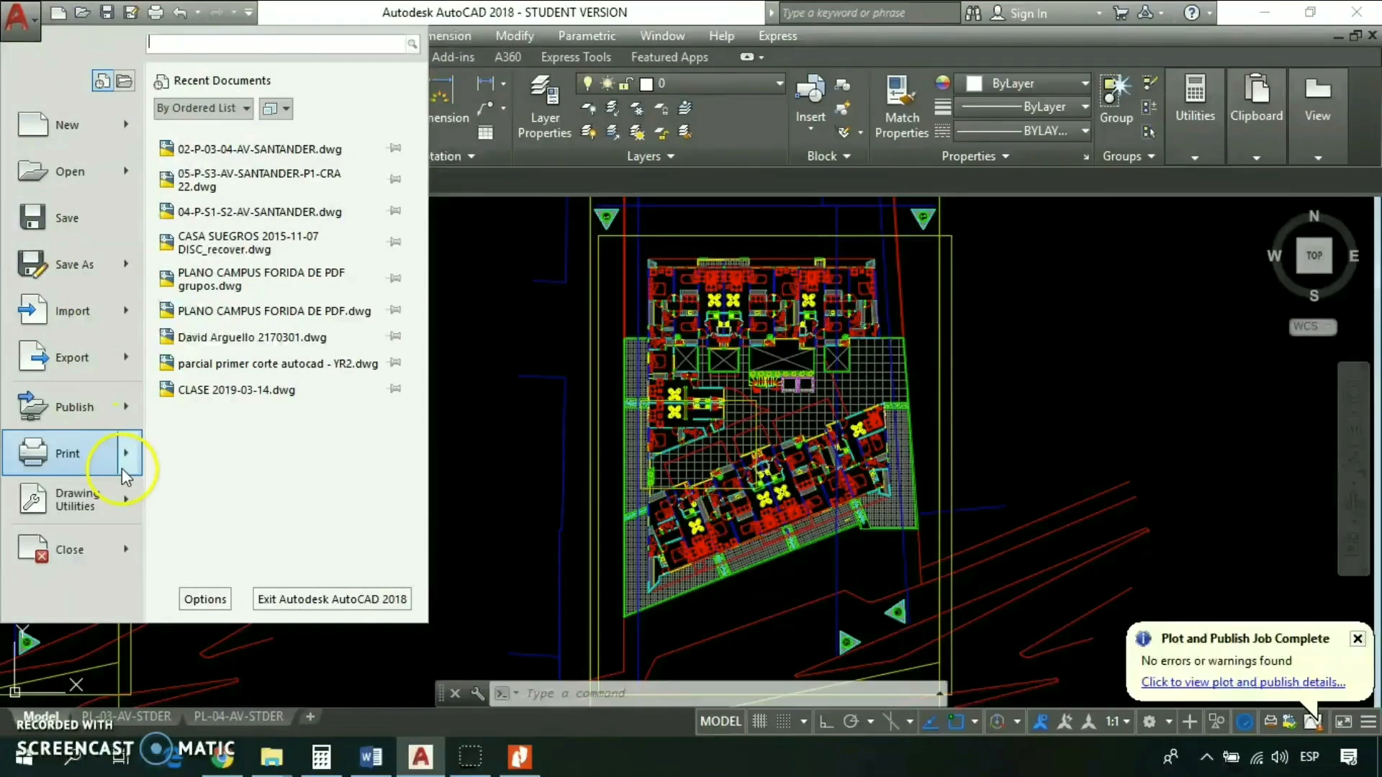
pyautogui.moveTo(123, 458)
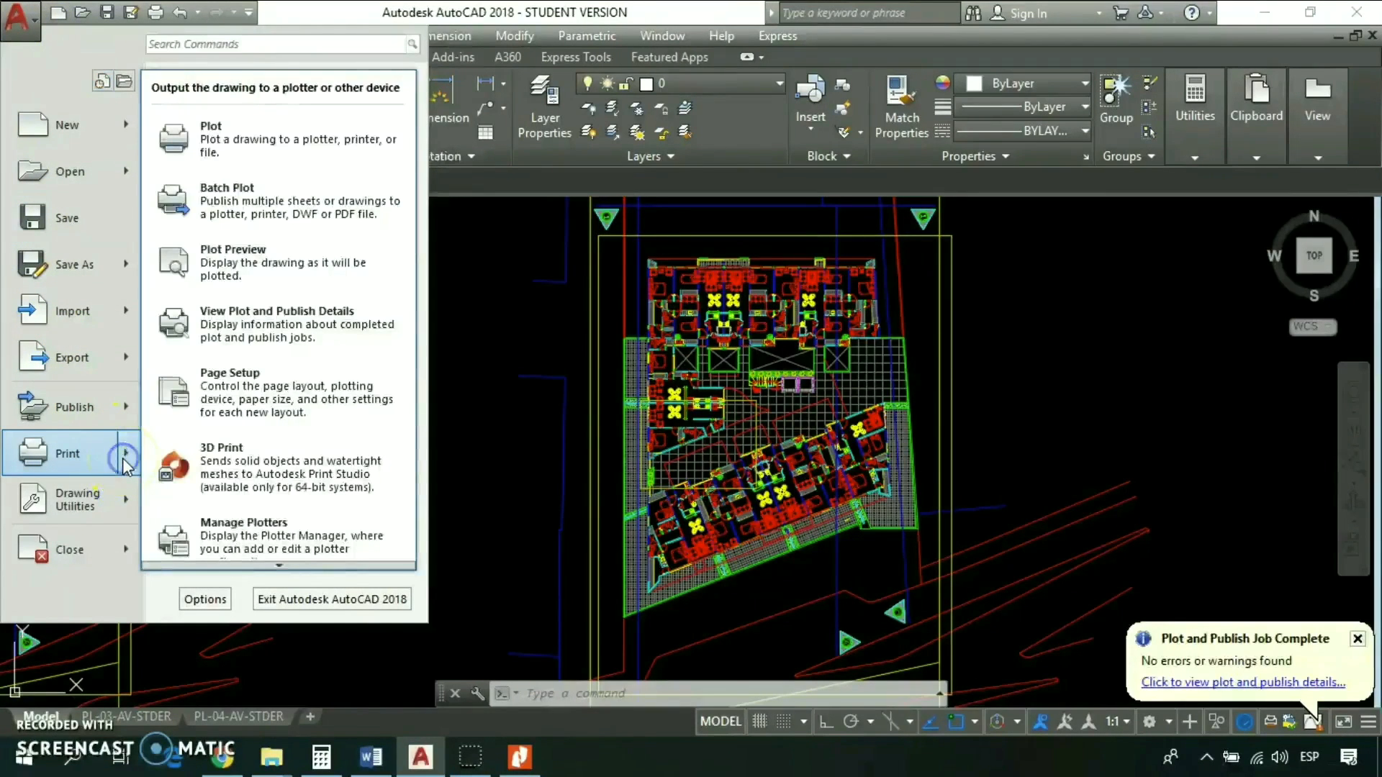
pyautogui.click(275, 566)
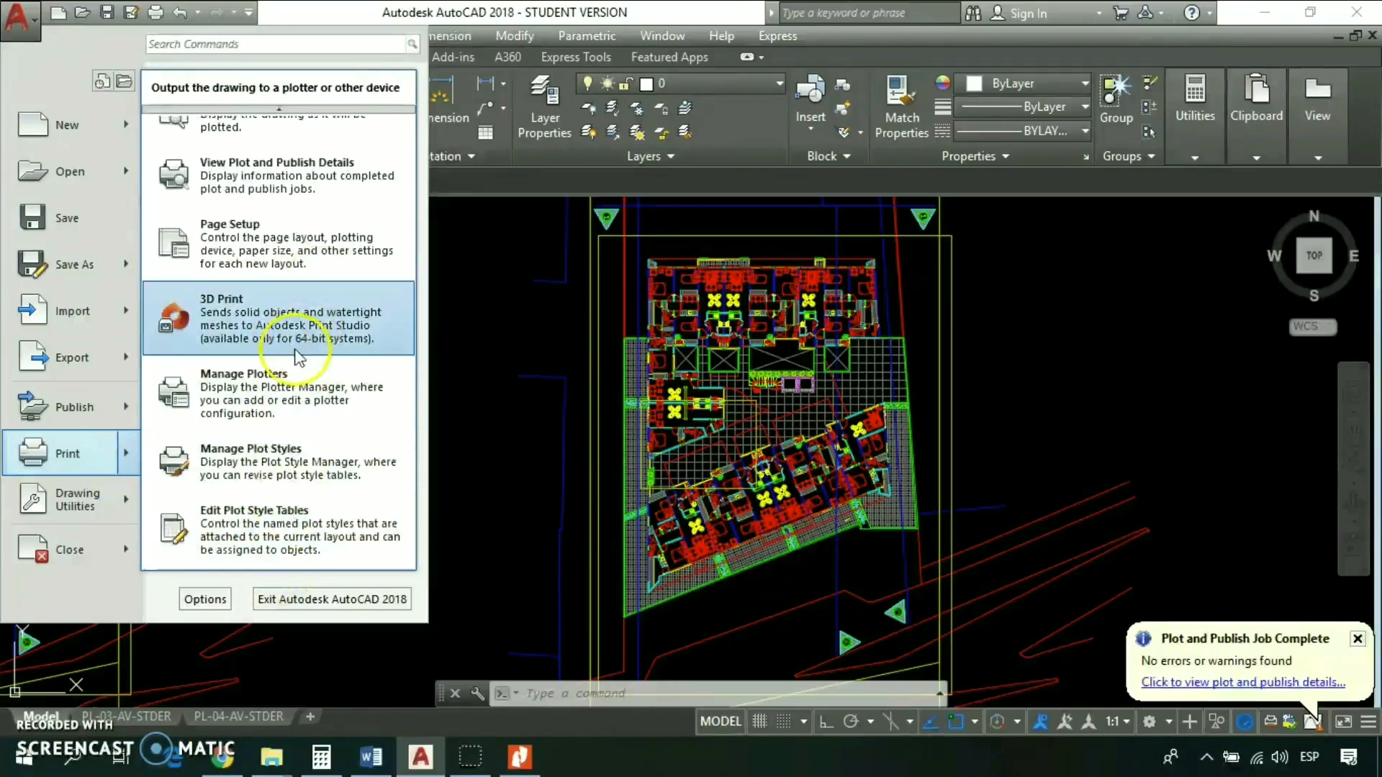
pyautogui.click(279, 465)
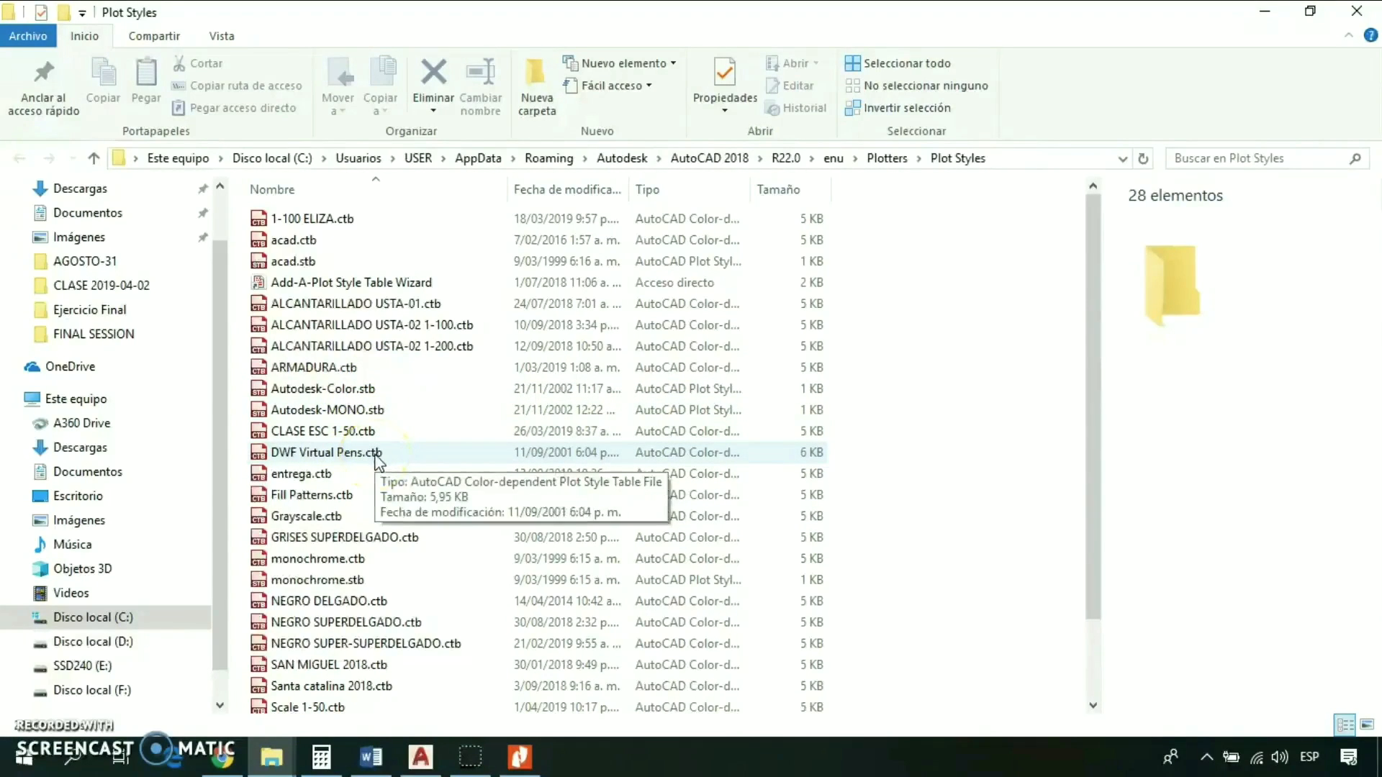
# - Duplicate the Scale 1-50.ctb plot style table within the Plot Styles folder
pyautogui.scroll(-2, 375, 468)
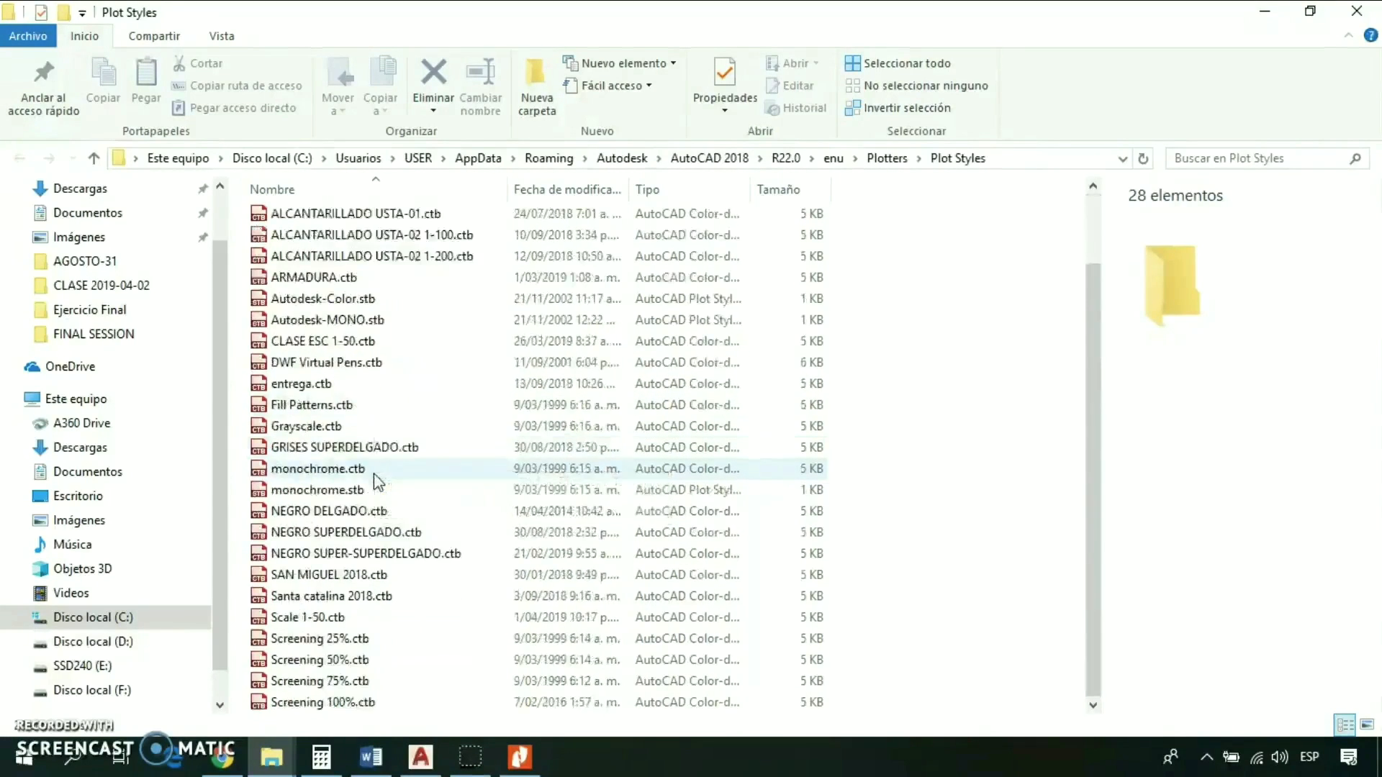
pyautogui.click(325, 618)
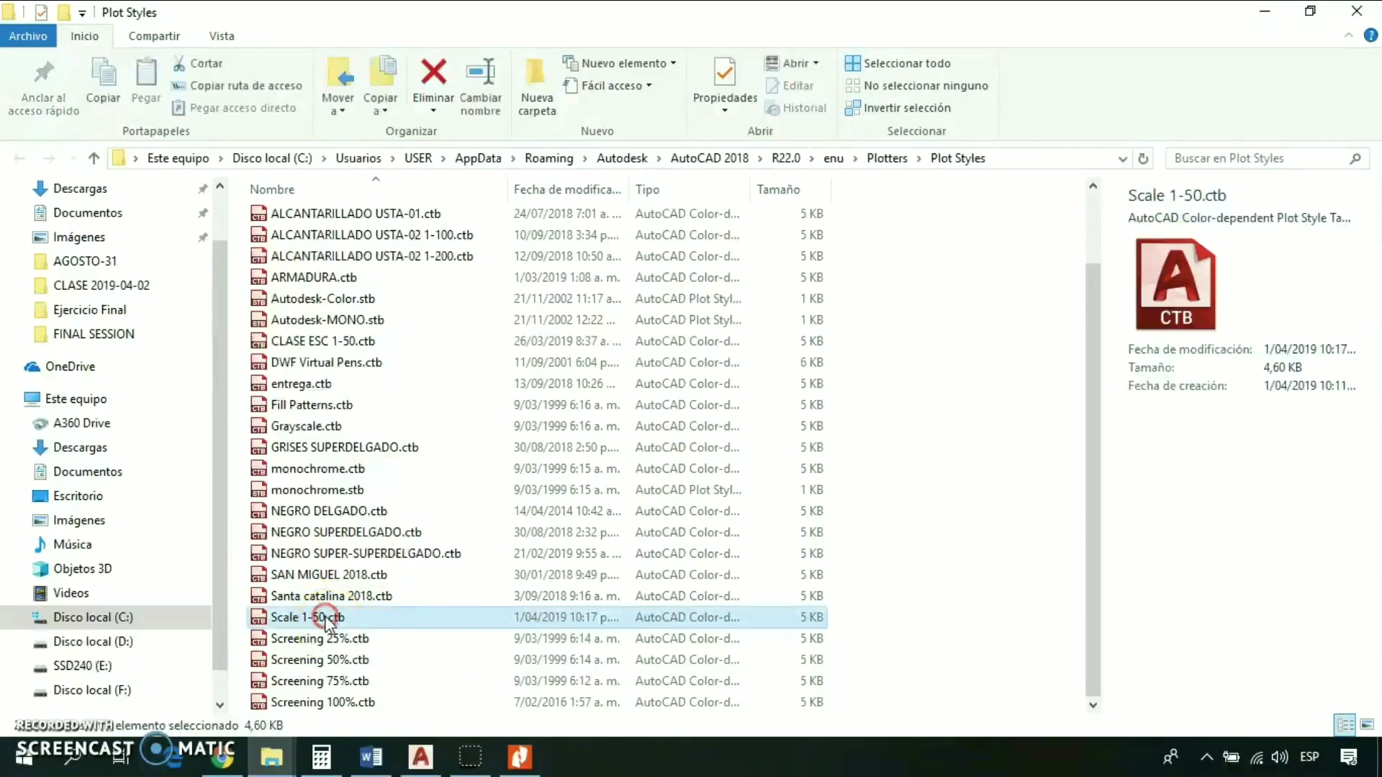
pyautogui.rightClick(325, 618)
pyautogui.click(392, 502)
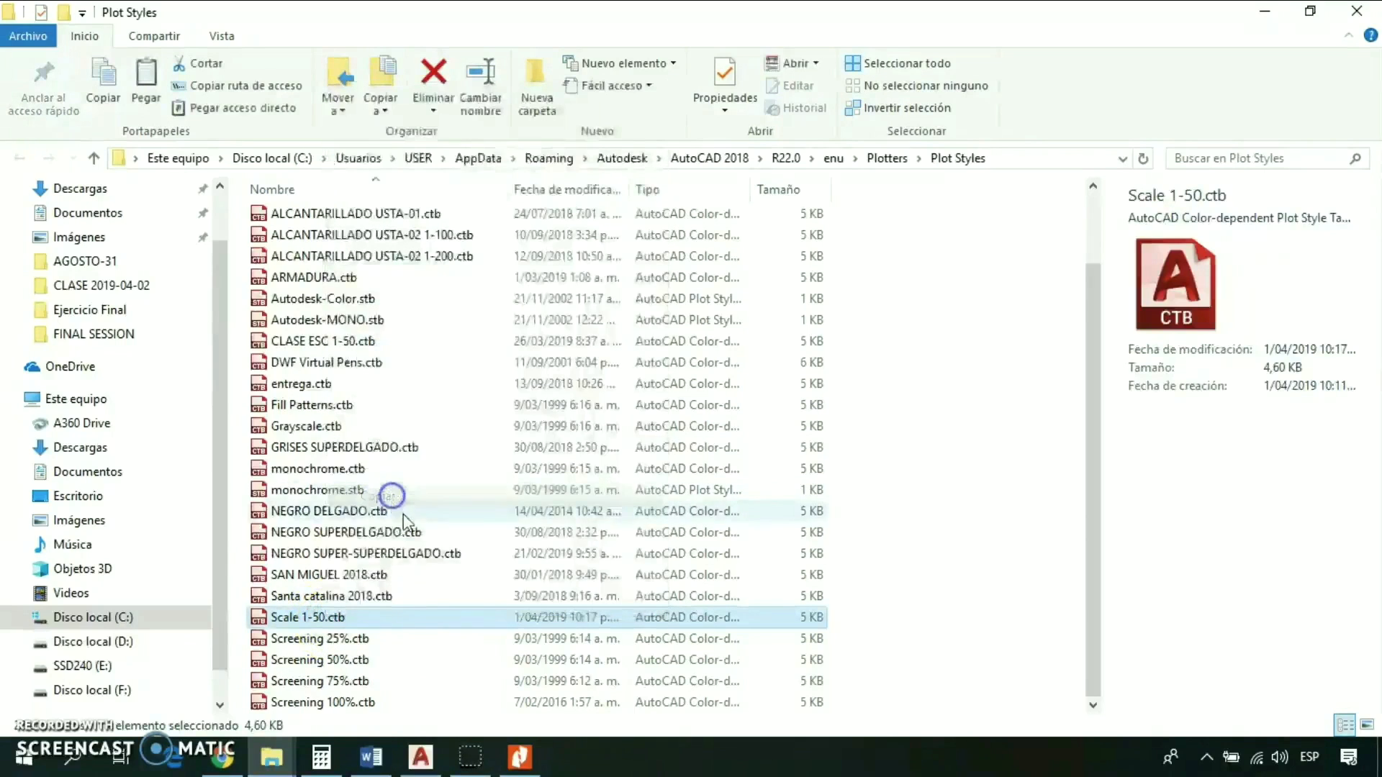
pyautogui.rightClick(457, 514)
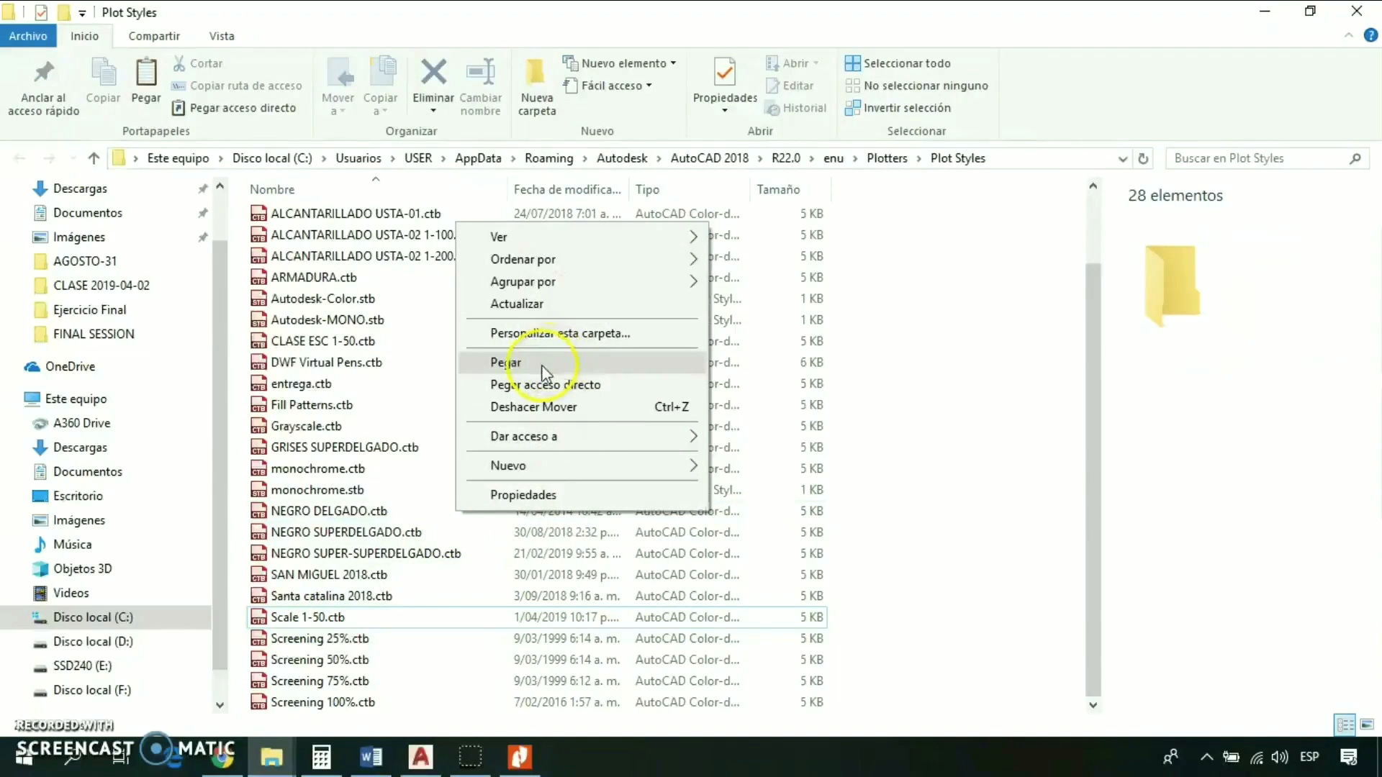
pyautogui.click(564, 364)
# - Rename the duplicated plot style table as Scale 1-50 color.ctb
pyautogui.click(363, 617)
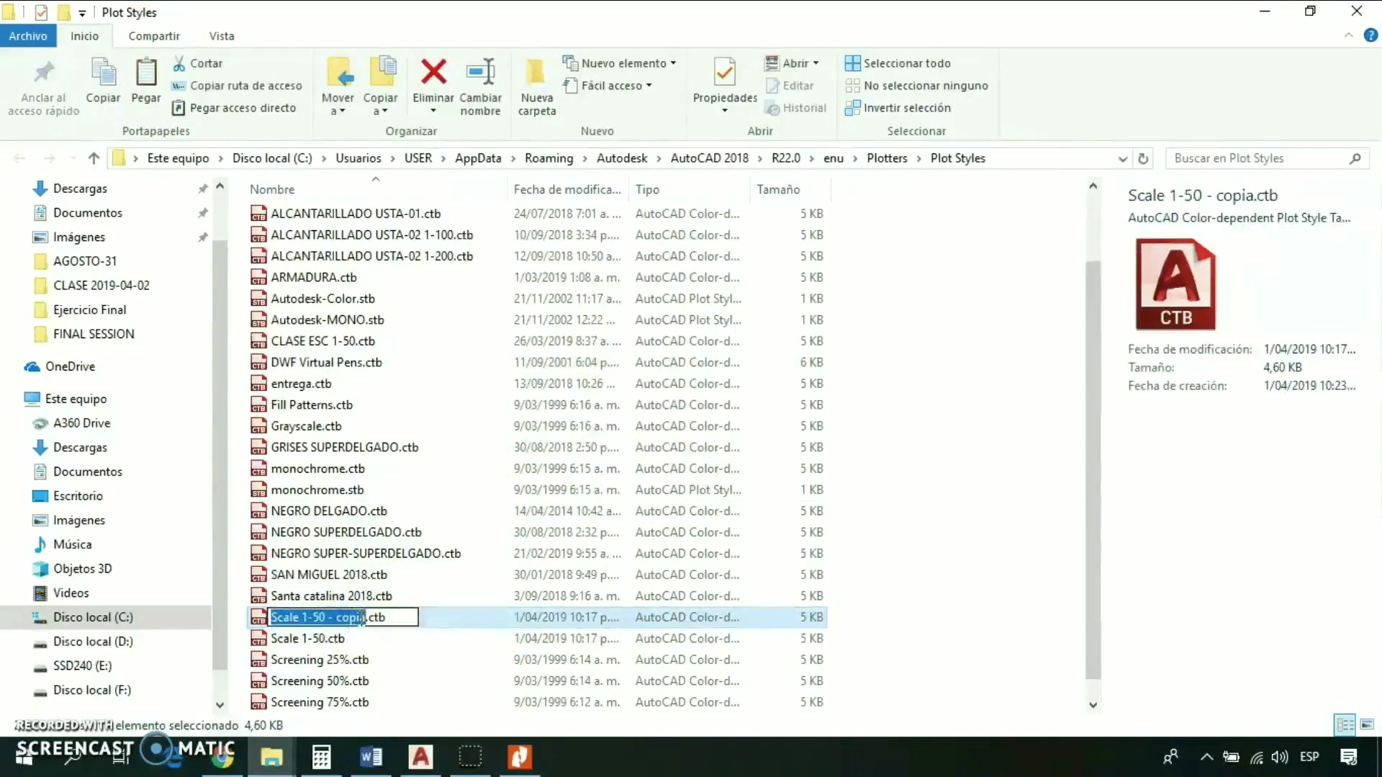
pyautogui.click(368, 617)
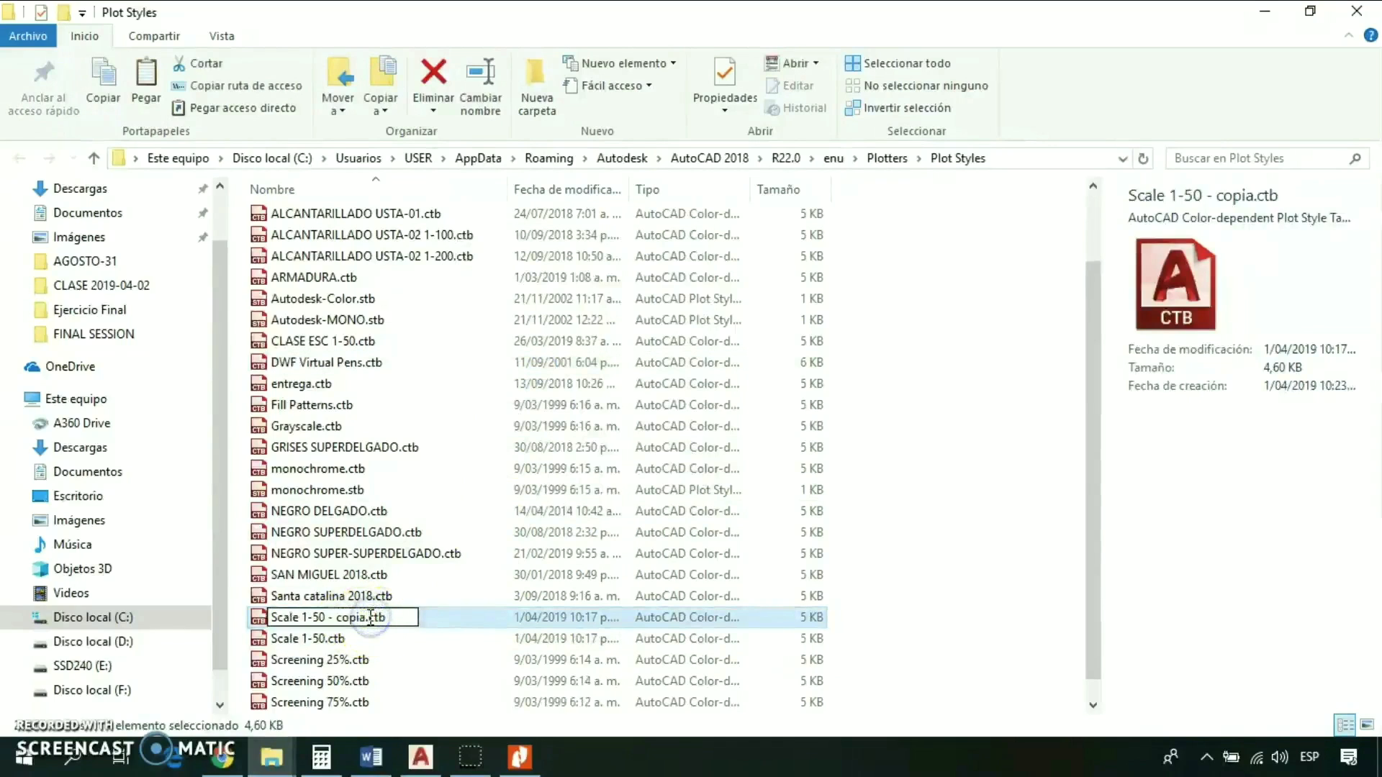
pyautogui.press('BackSpace')
pyautogui.press('BackSpace')
pyautogui.press('BackSpace')
pyautogui.press('BackSpace')
pyautogui.press('BackSpace')
pyautogui.press('BackSpace')
pyautogui.press('BackSpace')
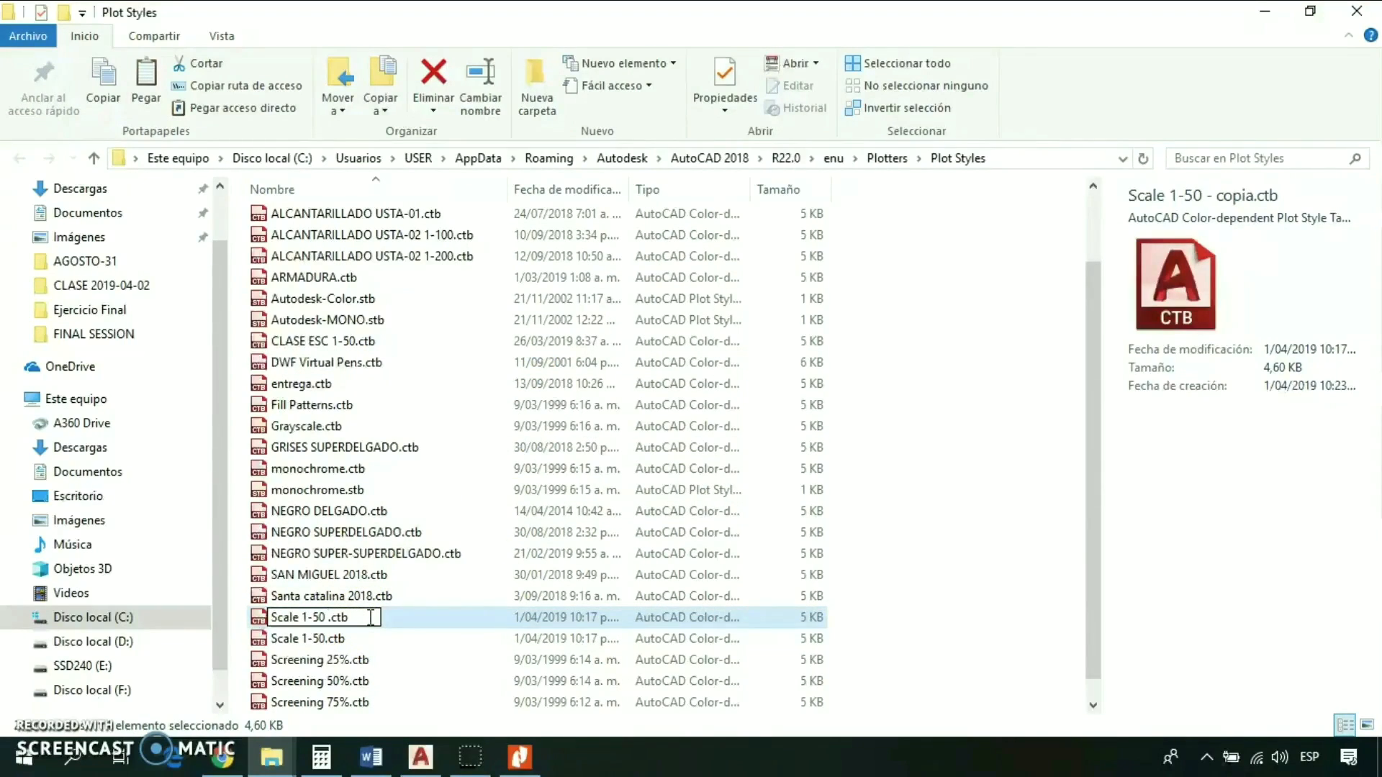
pyautogui.write('color')
pyautogui.click(321, 574)
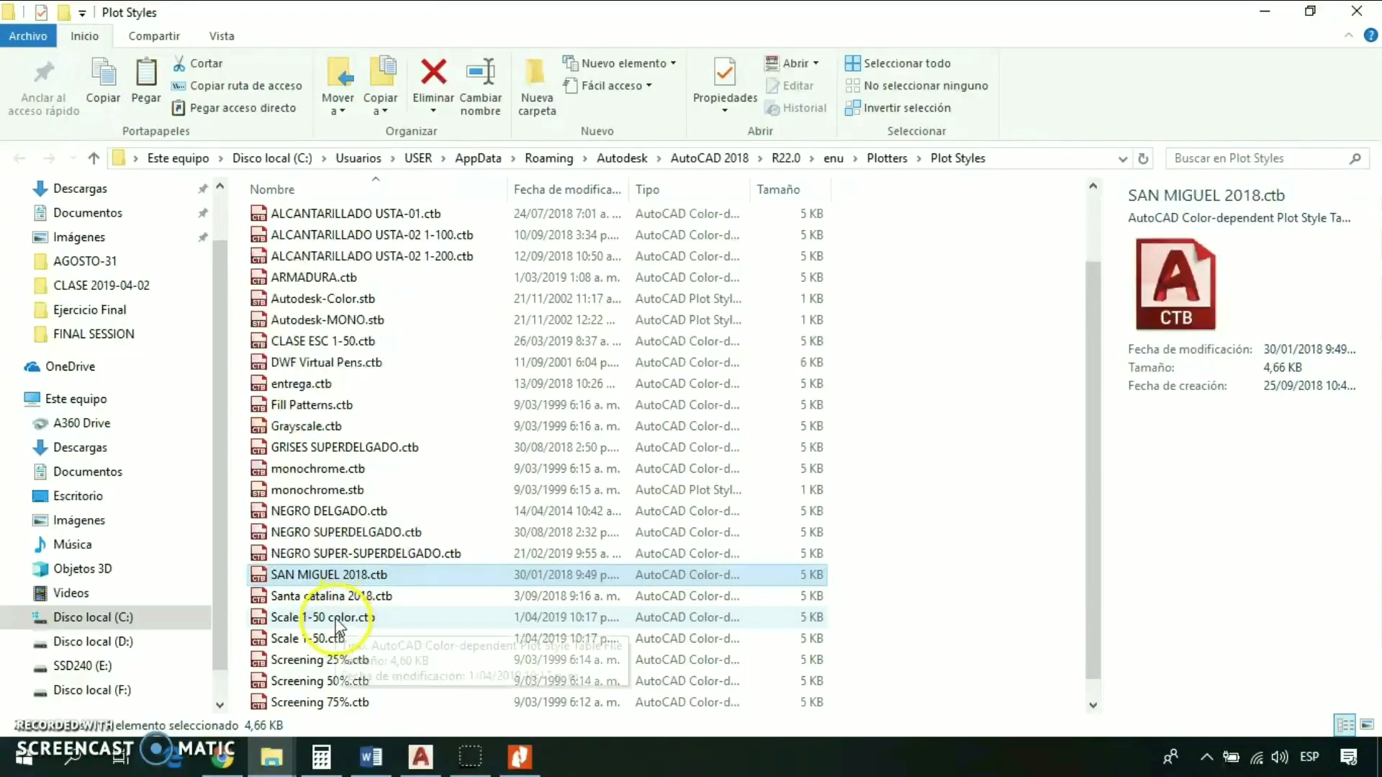
# - Open Scale 1-50 color.ctb in the Plot Style Table Editor and show its styles in Form View
pyautogui.click(335, 619)
pyautogui.doubleClick(335, 619)
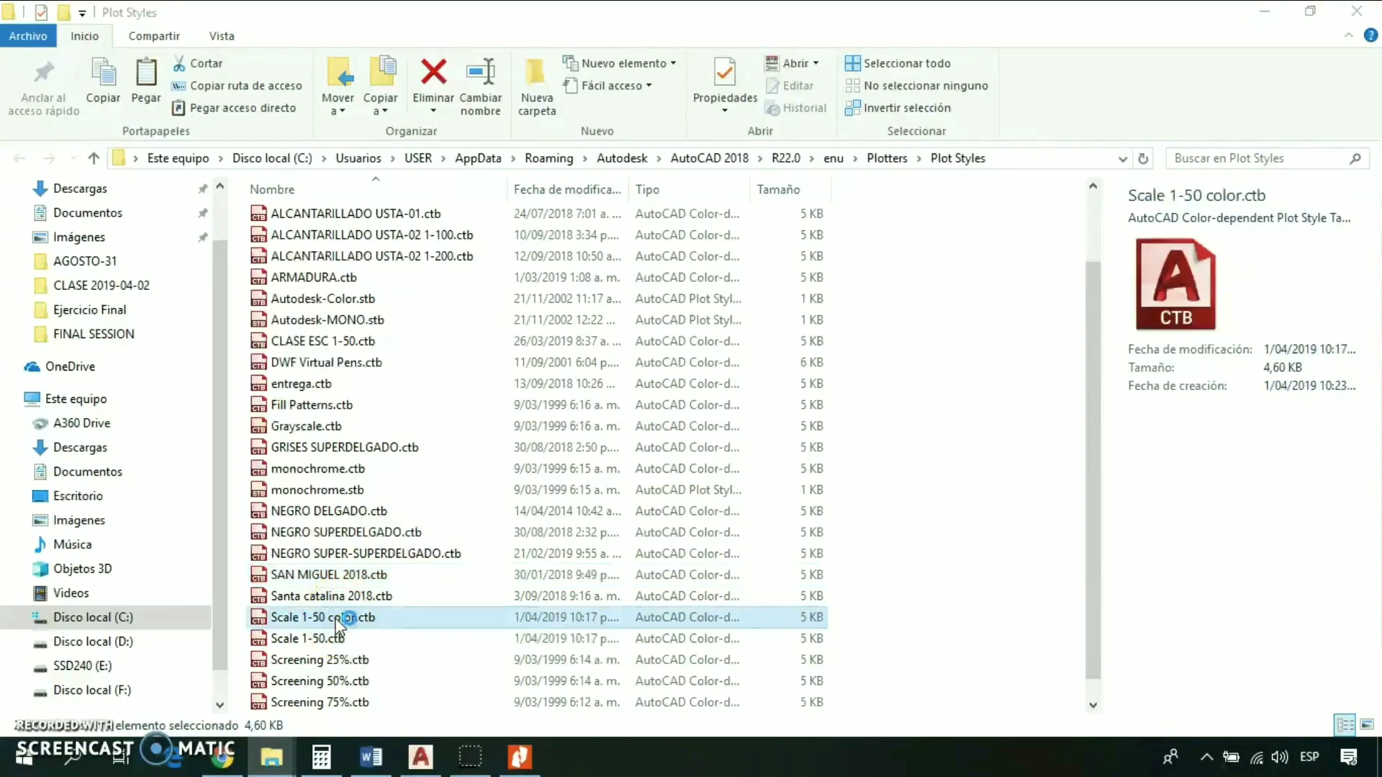
pyautogui.moveTo(998, 140); pyautogui.dragTo(583, 111)
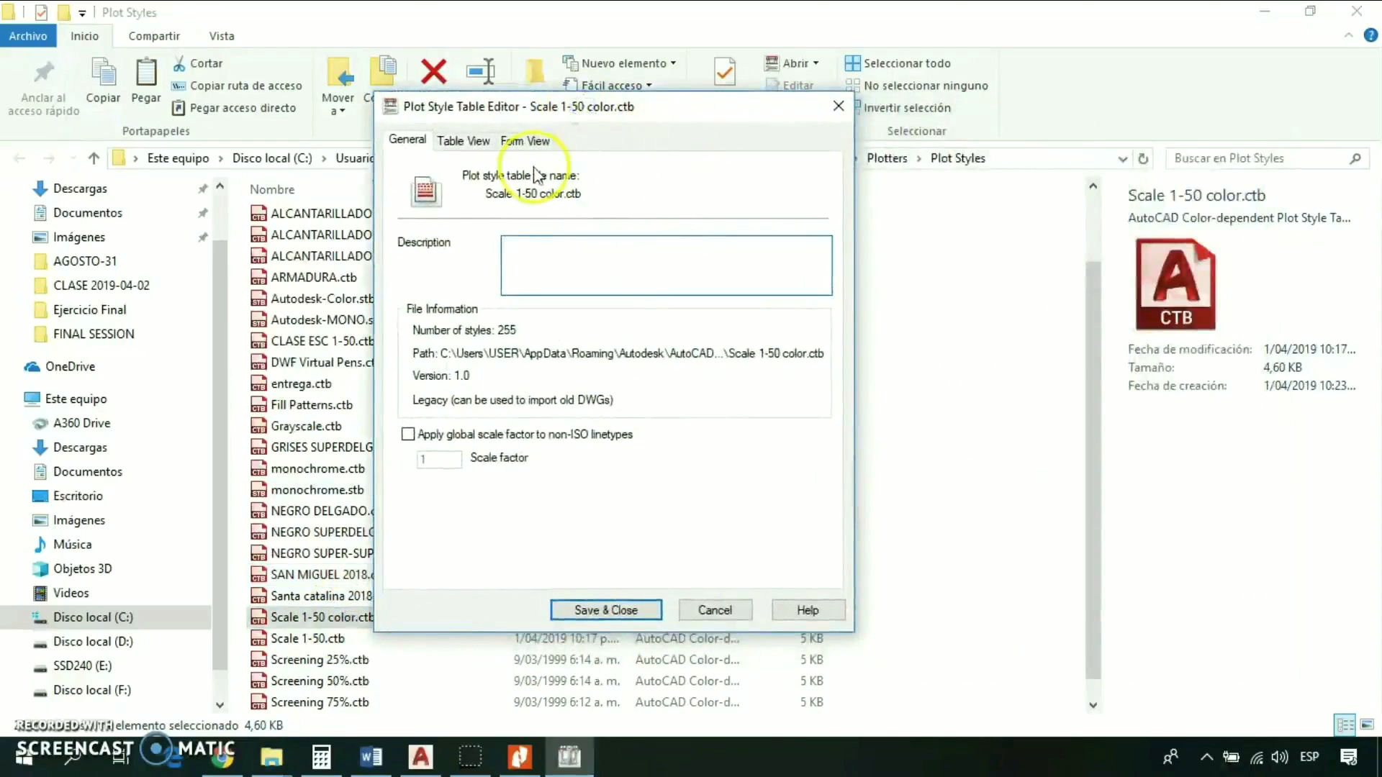
pyautogui.click(481, 142)
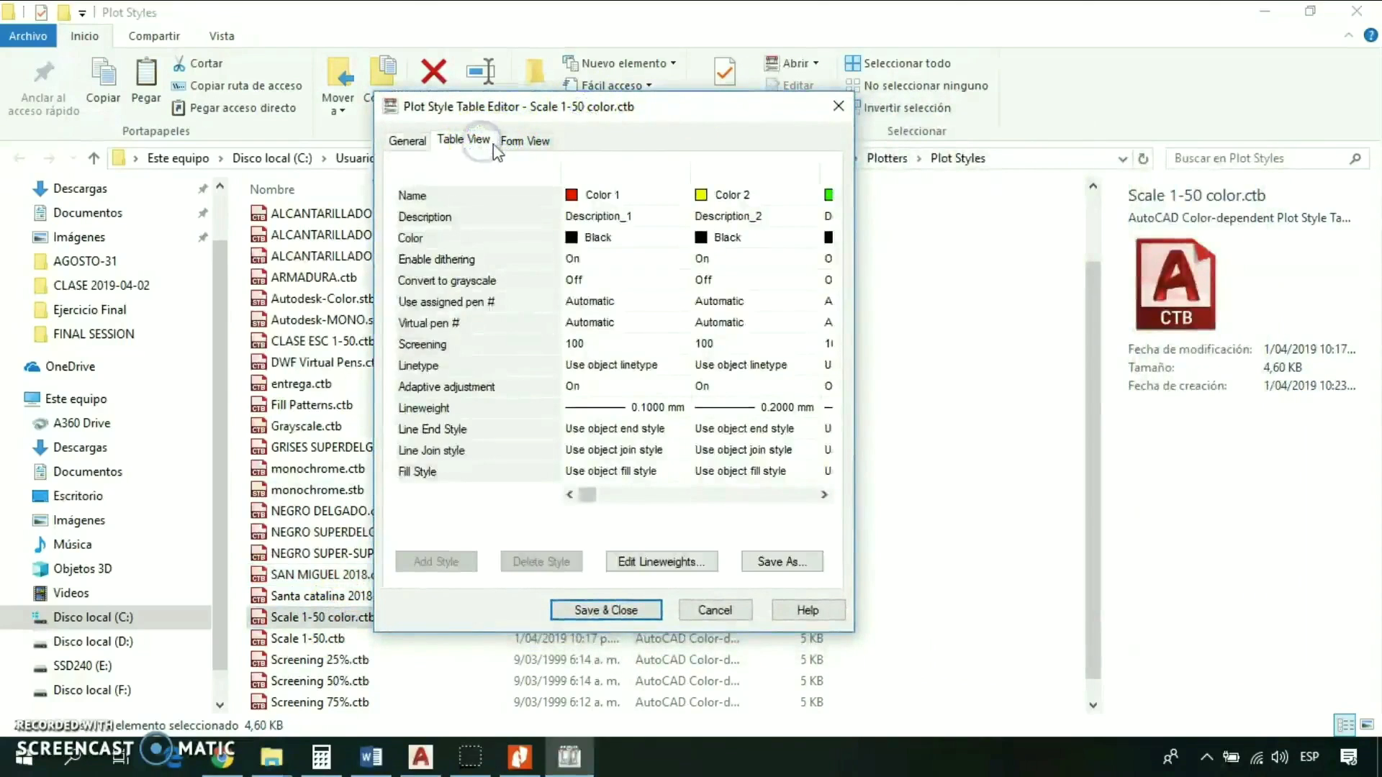
pyautogui.click(510, 143)
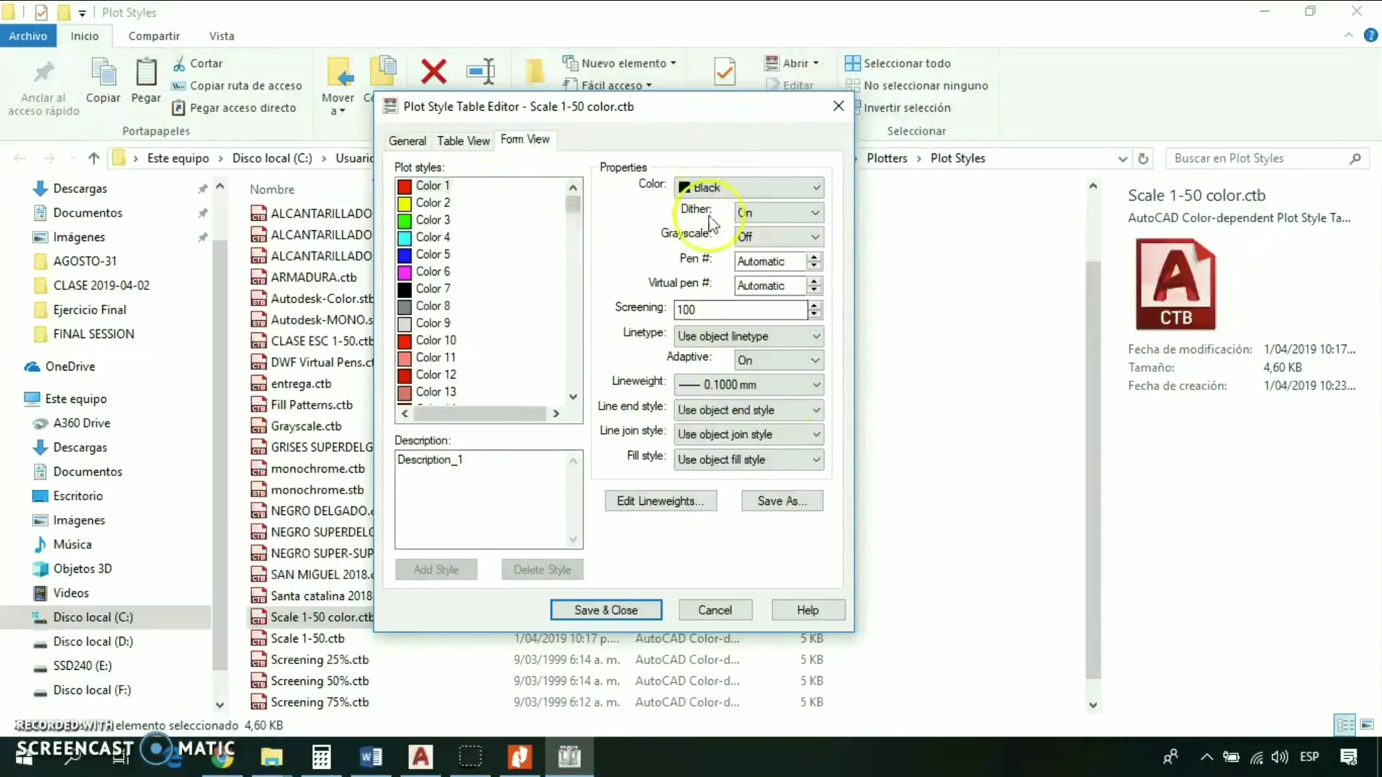
# - Set the plot color of all styles from Color 1 to Color 255 to Use object color
pyautogui.click(433, 186)
pyautogui.moveTo(572, 204); pyautogui.dragTo(572, 399)
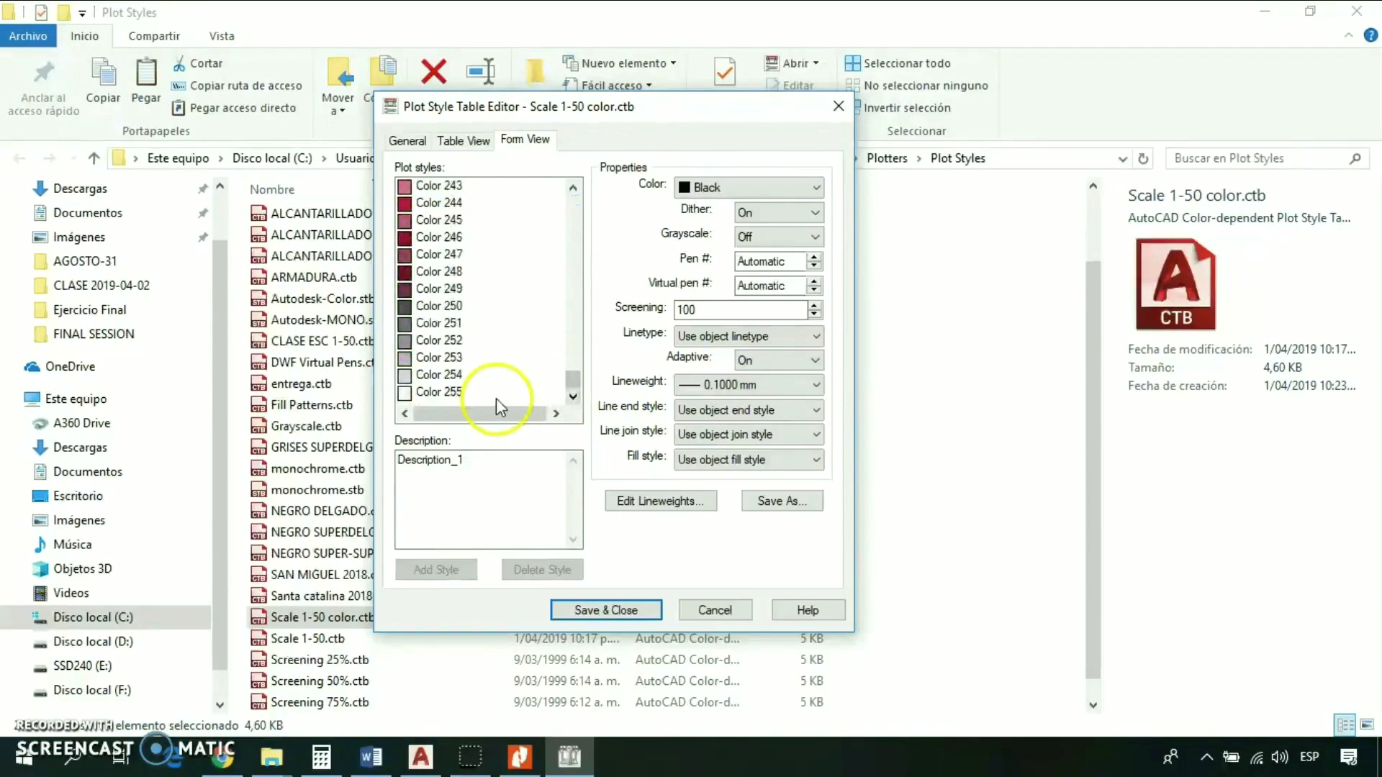
pyautogui.click(434, 394)
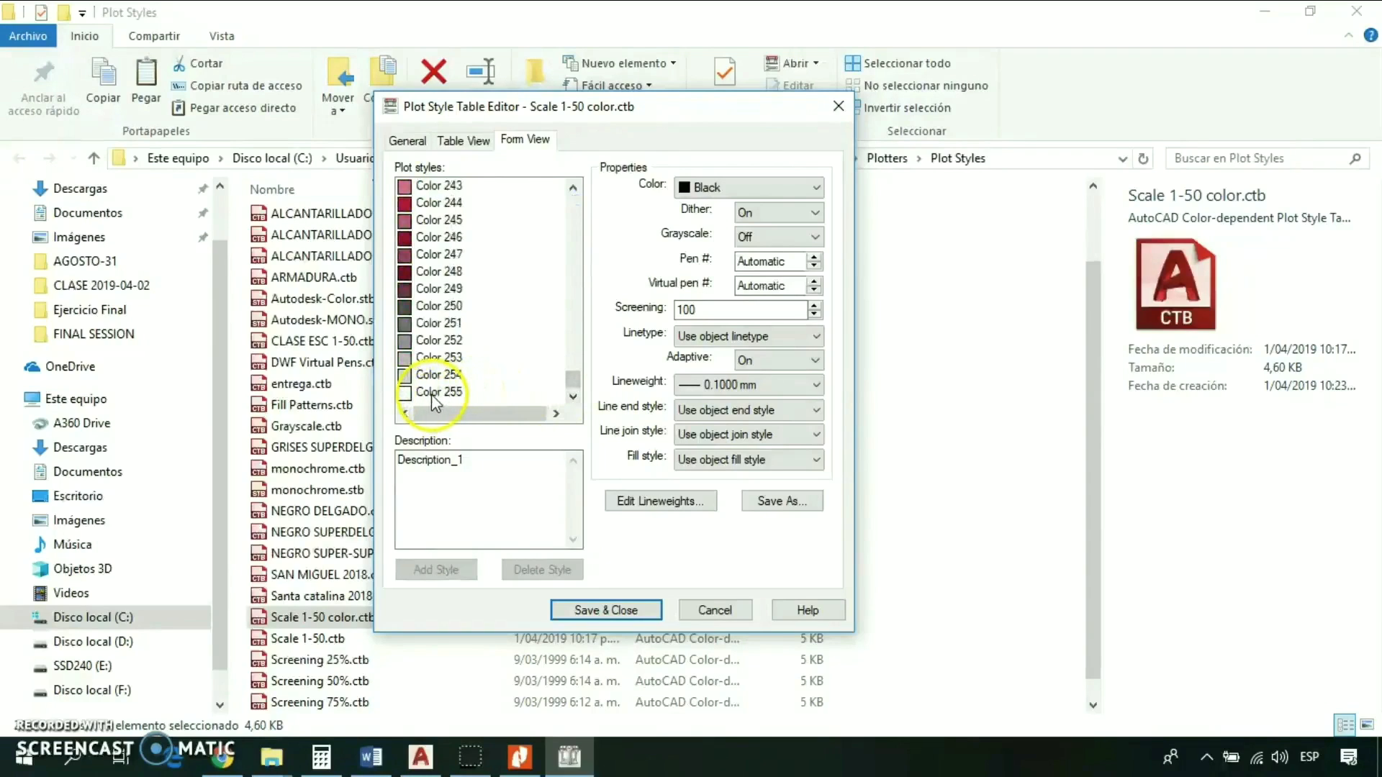
pyautogui.keyDown('shift'); pyautogui.click(431, 395); pyautogui.keyUp('shift')
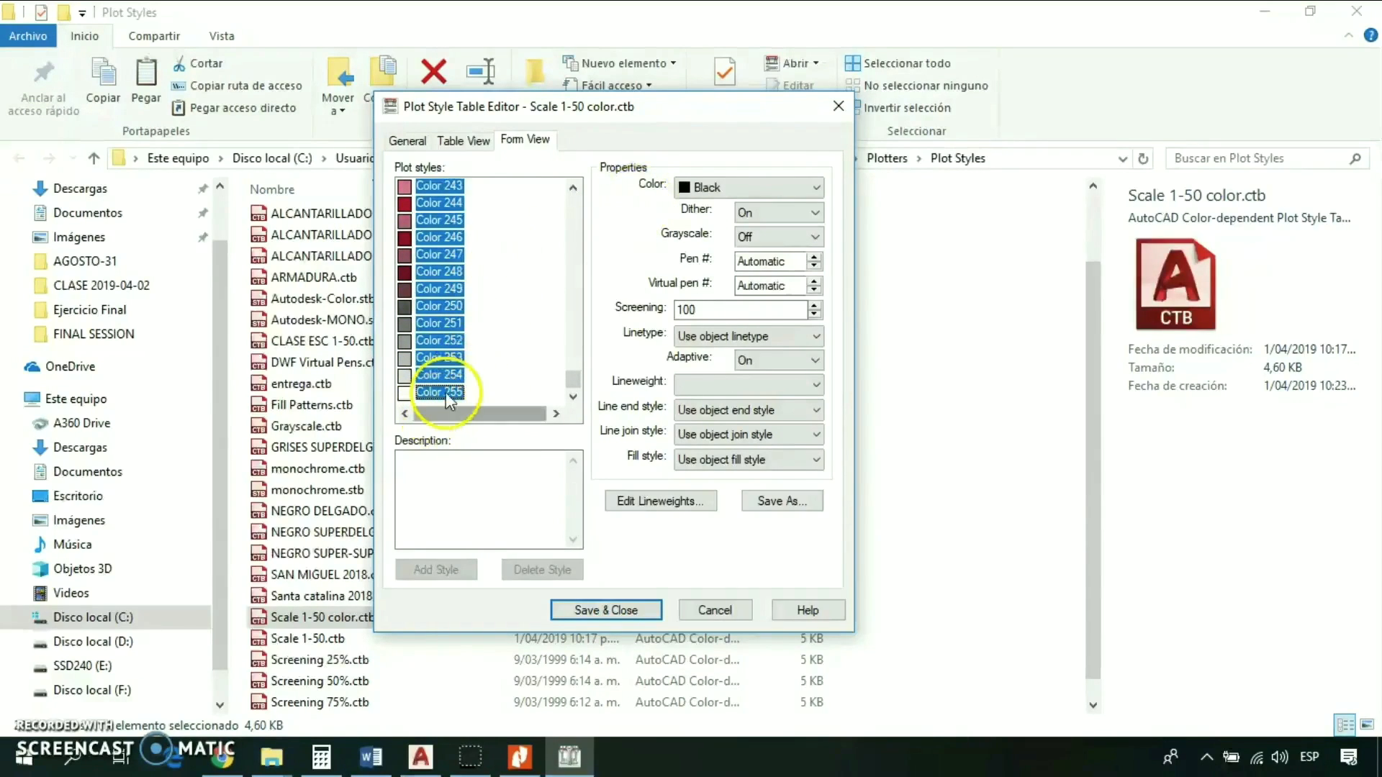
pyautogui.click(808, 190)
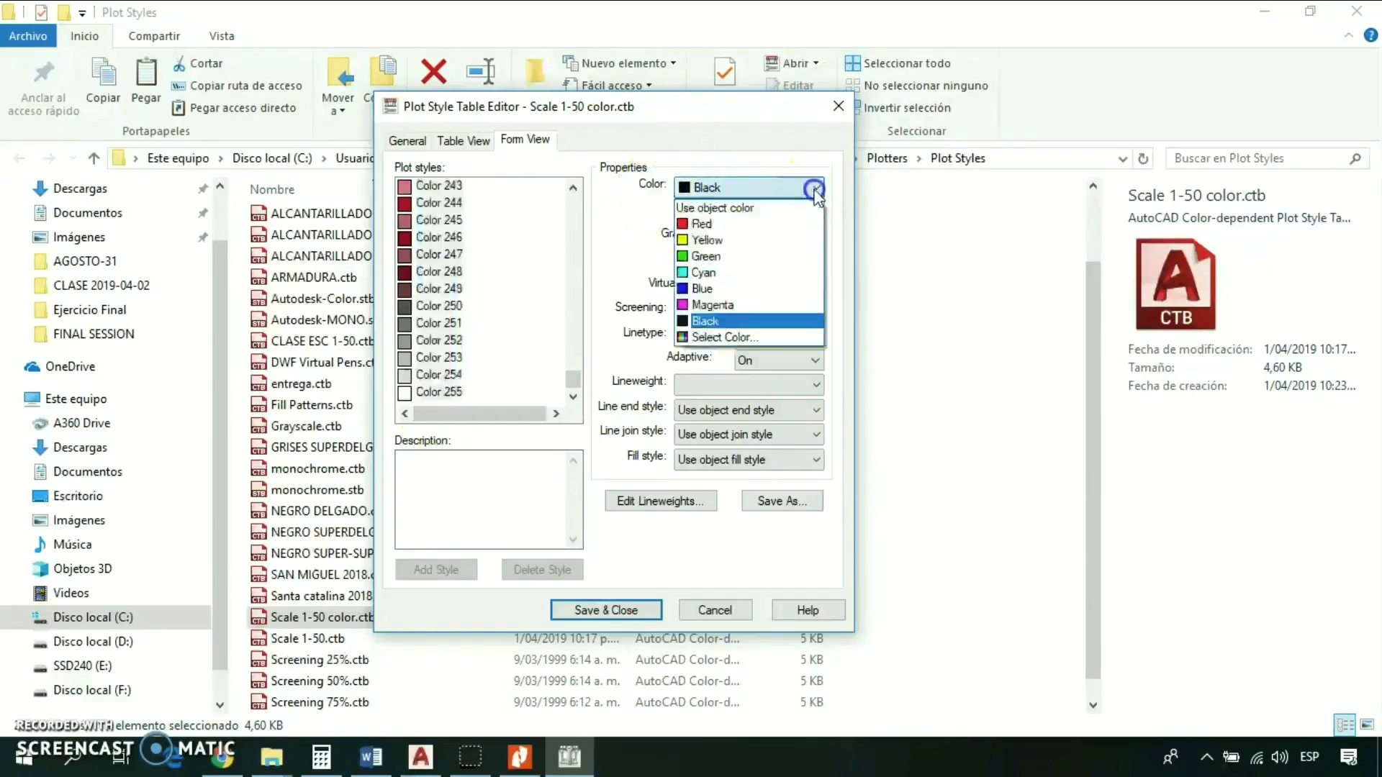
pyautogui.click(715, 208)
# - Set the plot color of Color 1 through Color 6 to Black, and save and close the plot style table
pyautogui.moveTo(571, 370); pyautogui.dragTo(571, 196)
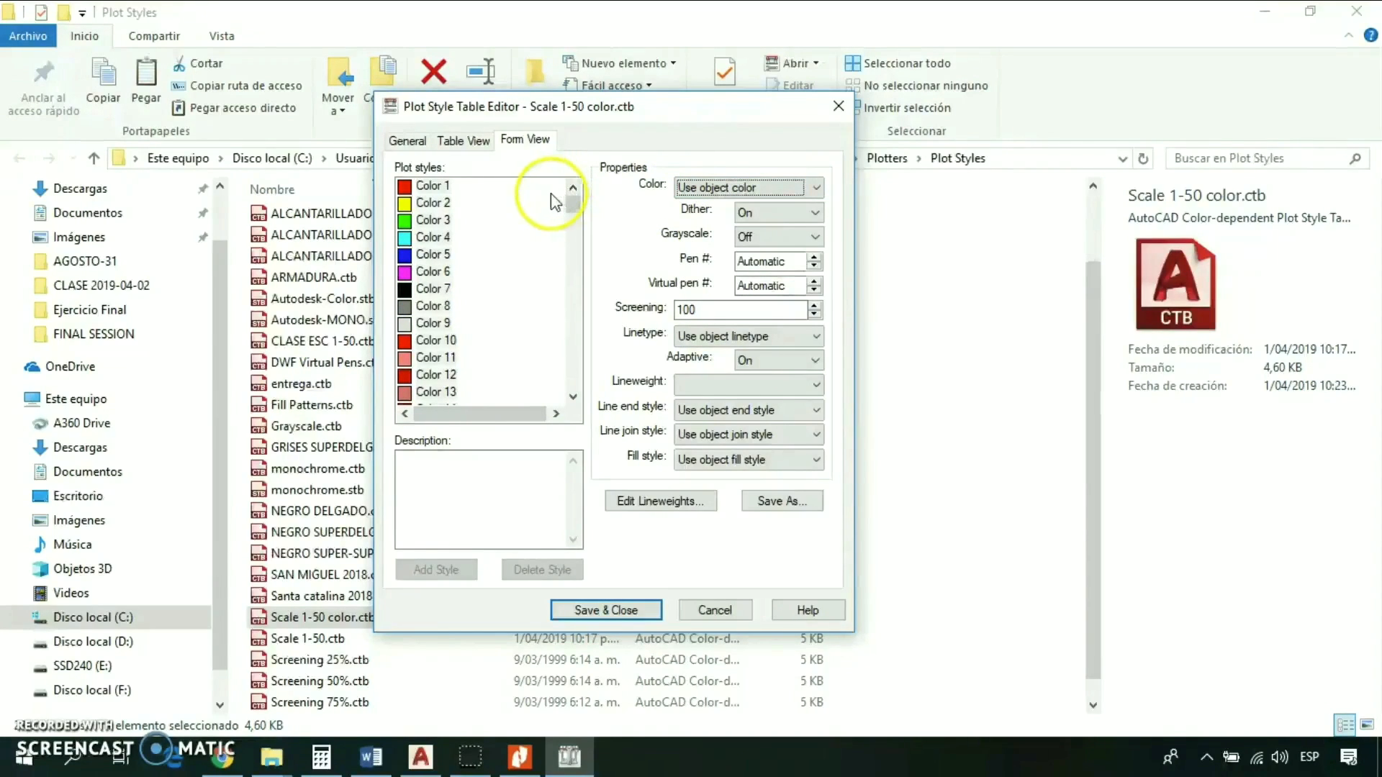
pyautogui.click(475, 210)
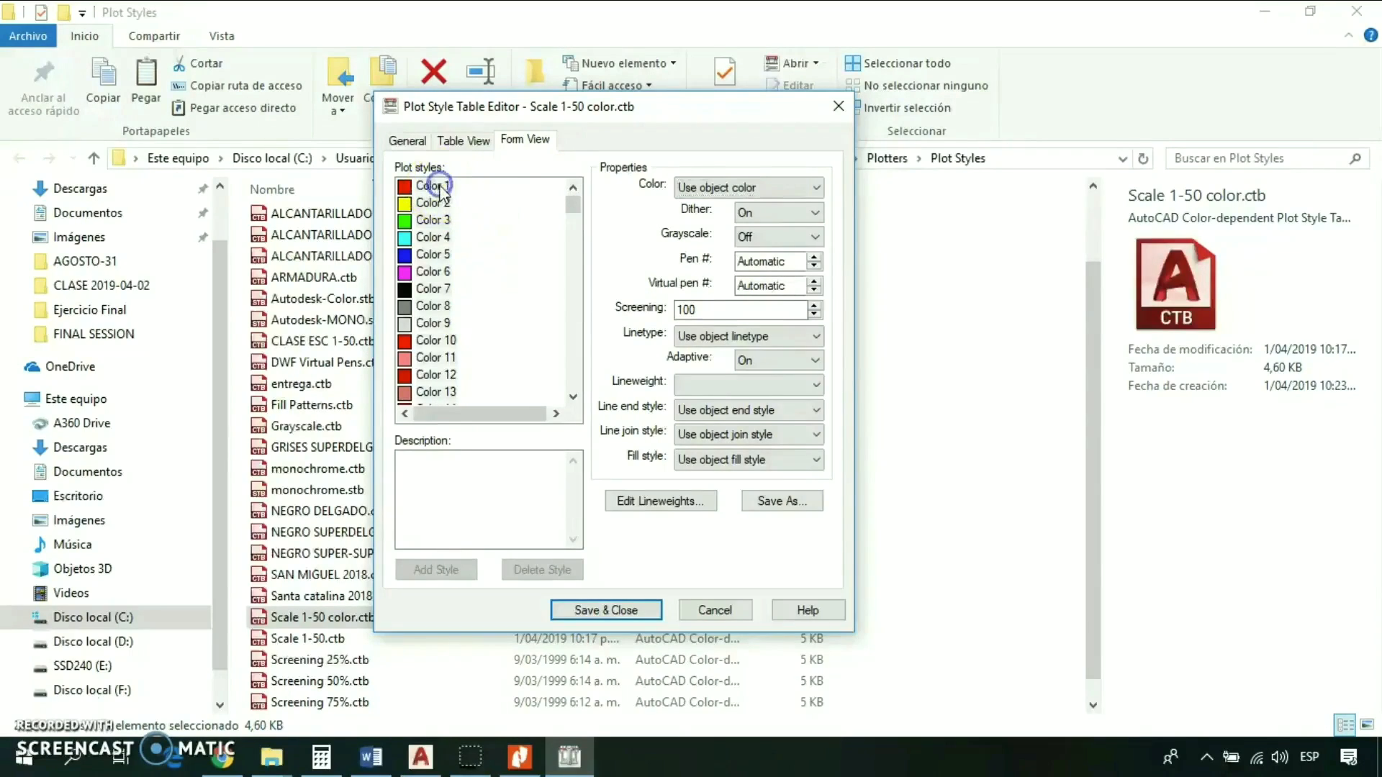
pyautogui.click(434, 186)
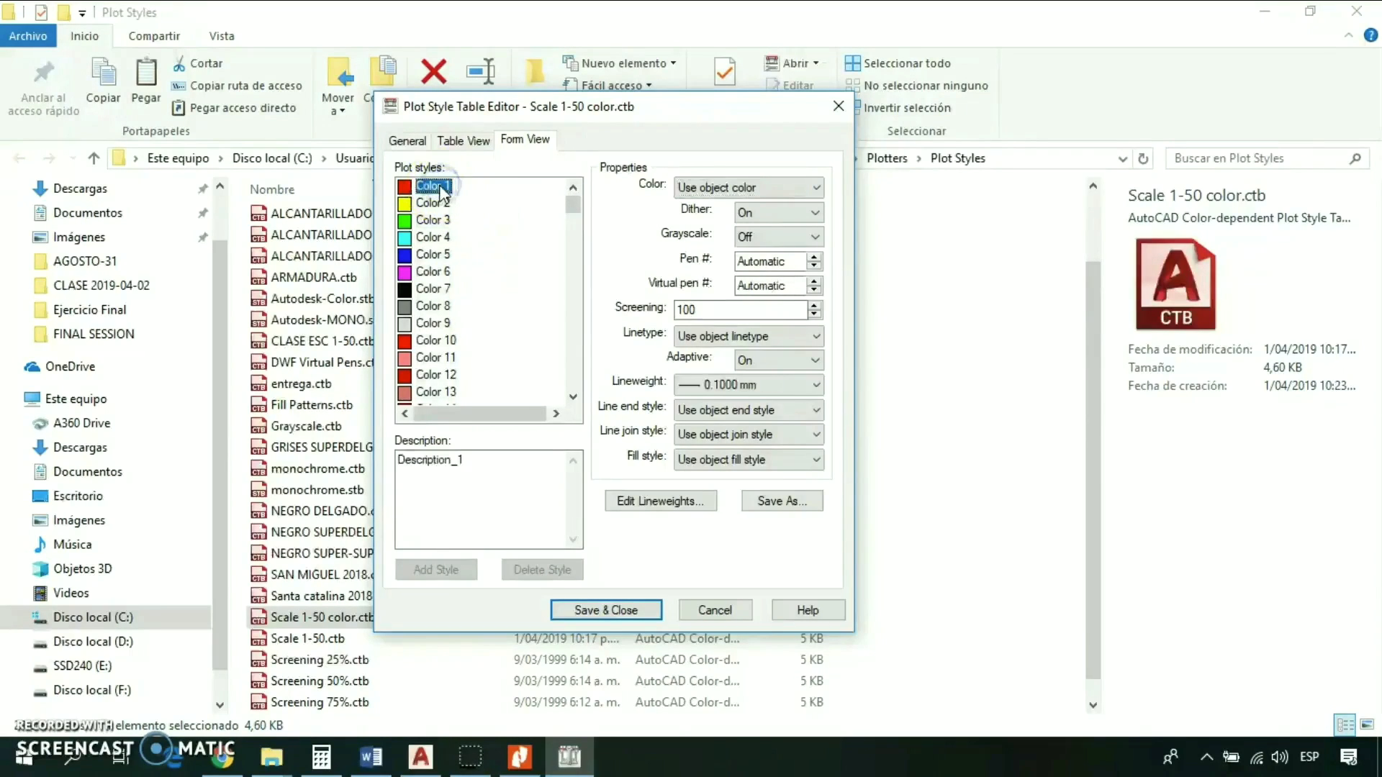
pyautogui.keyDown('shift'); pyautogui.click(433, 272); pyautogui.keyUp('shift')
pyautogui.click(763, 187)
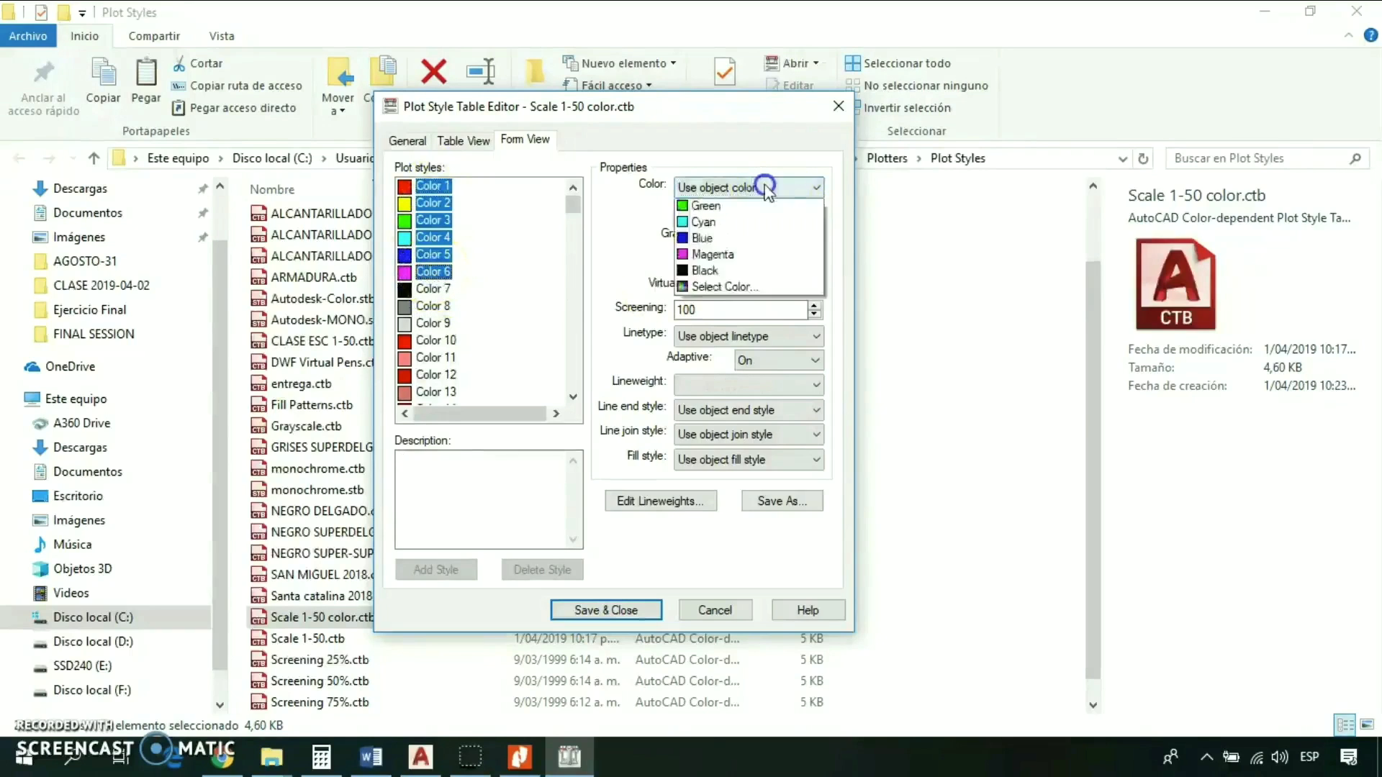
pyautogui.click(707, 322)
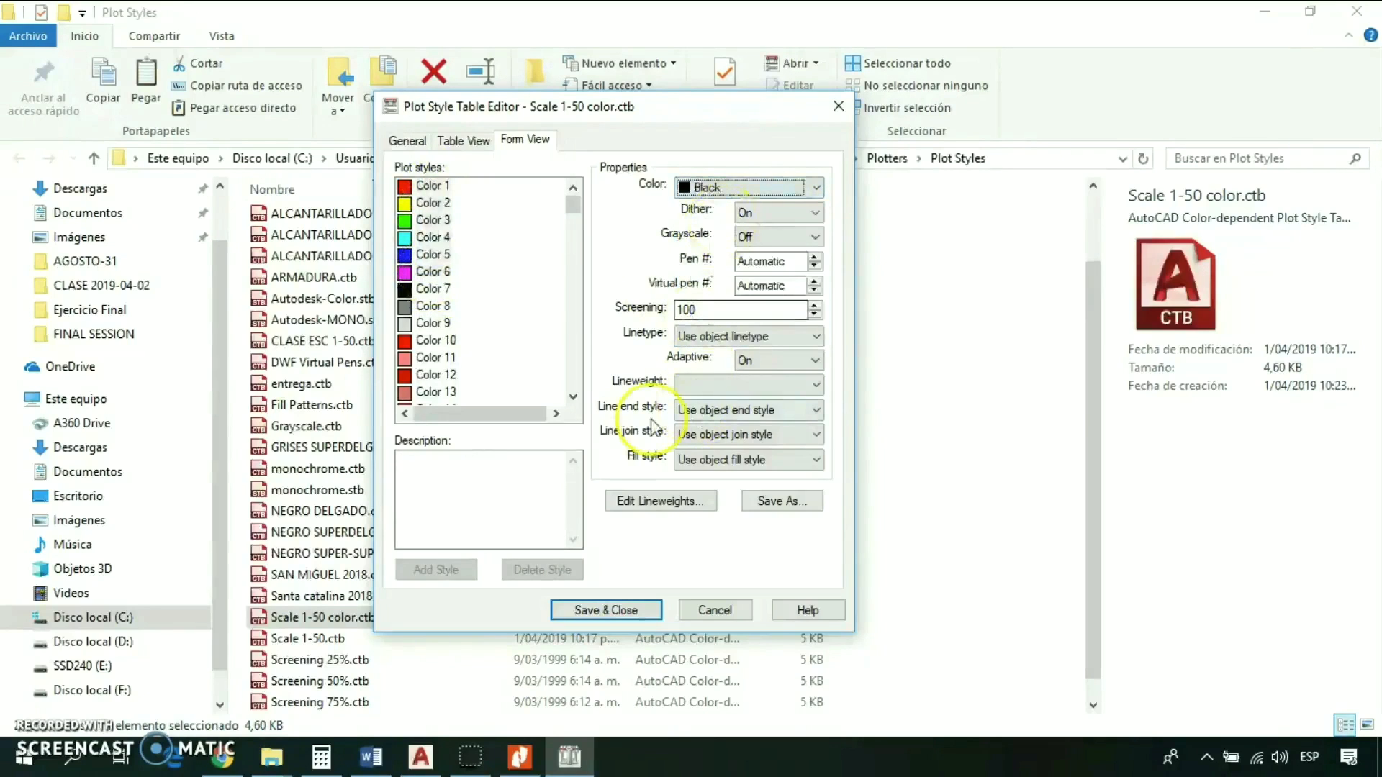
pyautogui.click(613, 609)
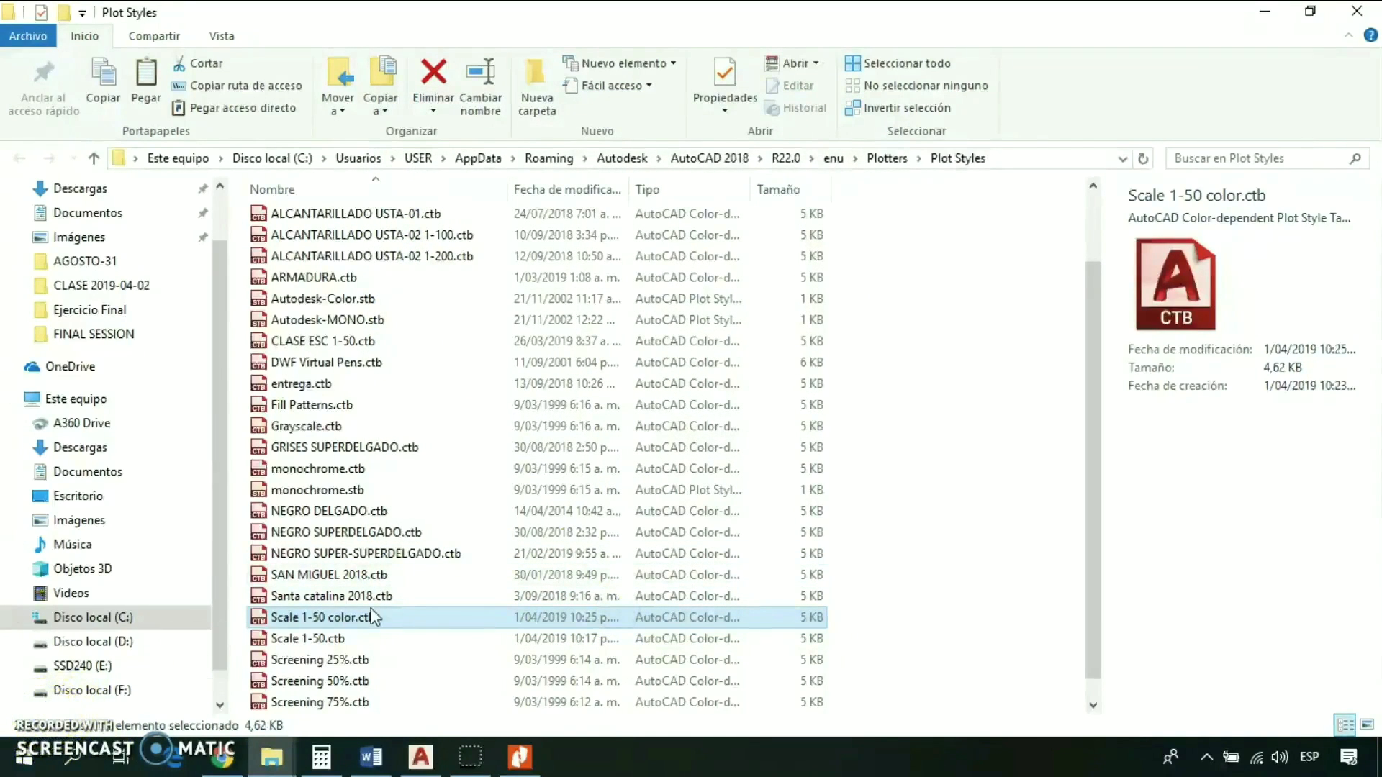
# - Switch to AutoCAD and start a single-sheet plot of the model with the <Previous plot> page setup
pyautogui.click(422, 757)
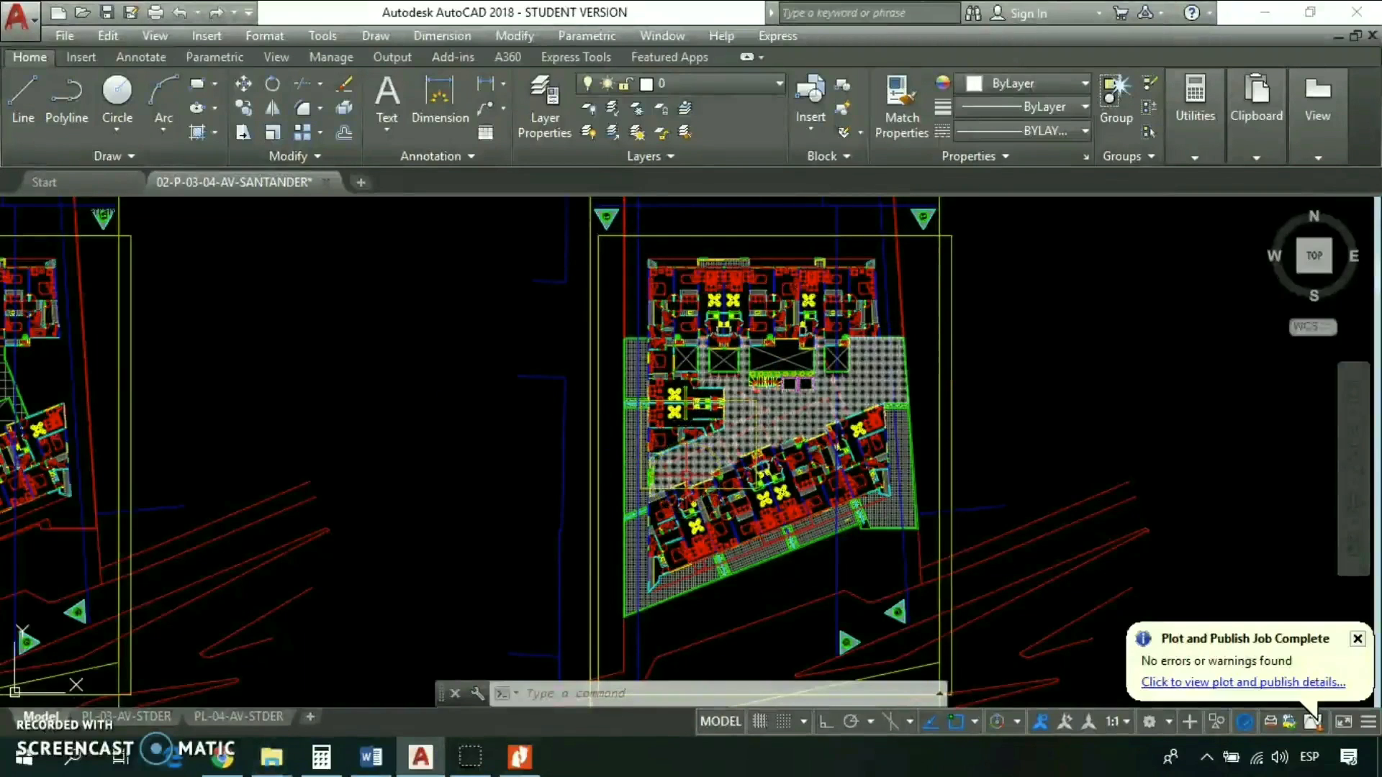
pyautogui.hotkey('ctrl', 'p')
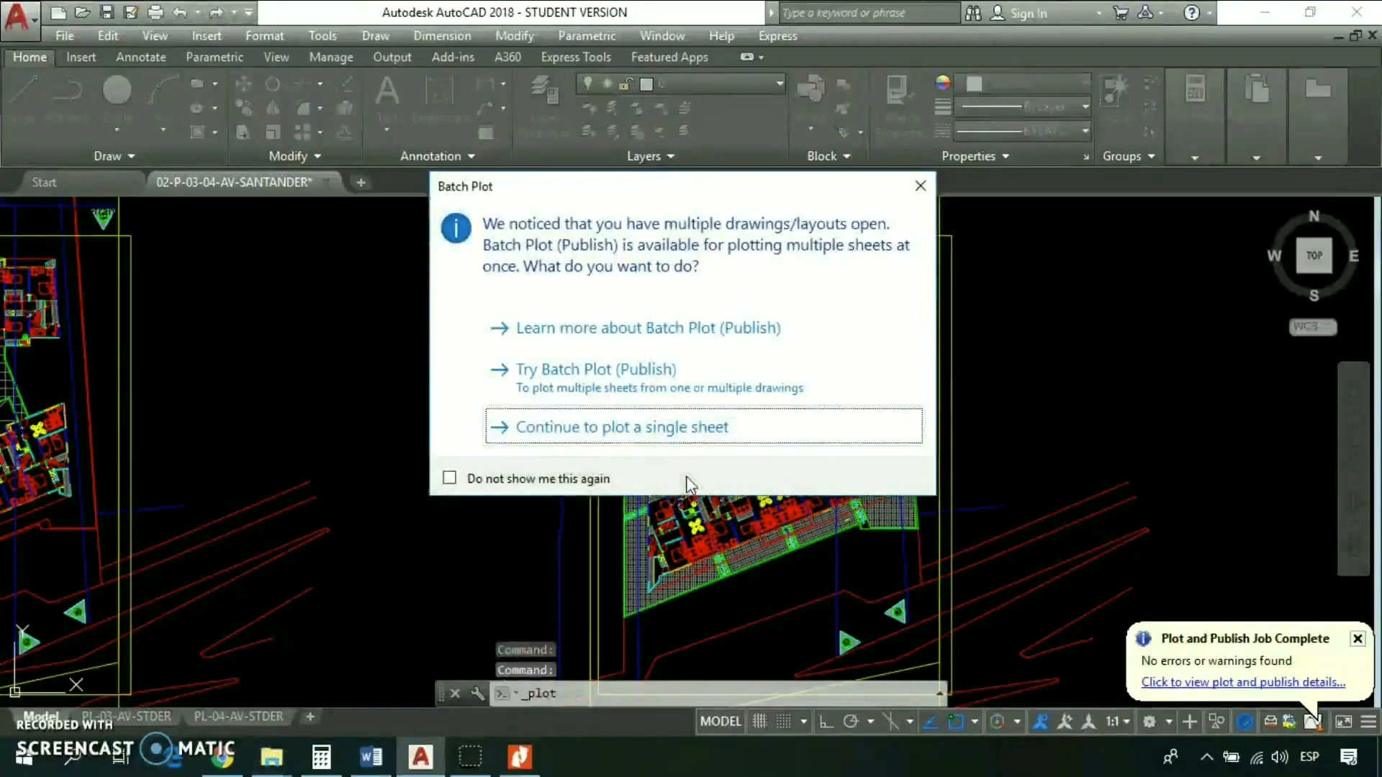
pyautogui.click(597, 427)
pyautogui.click(835, 436)
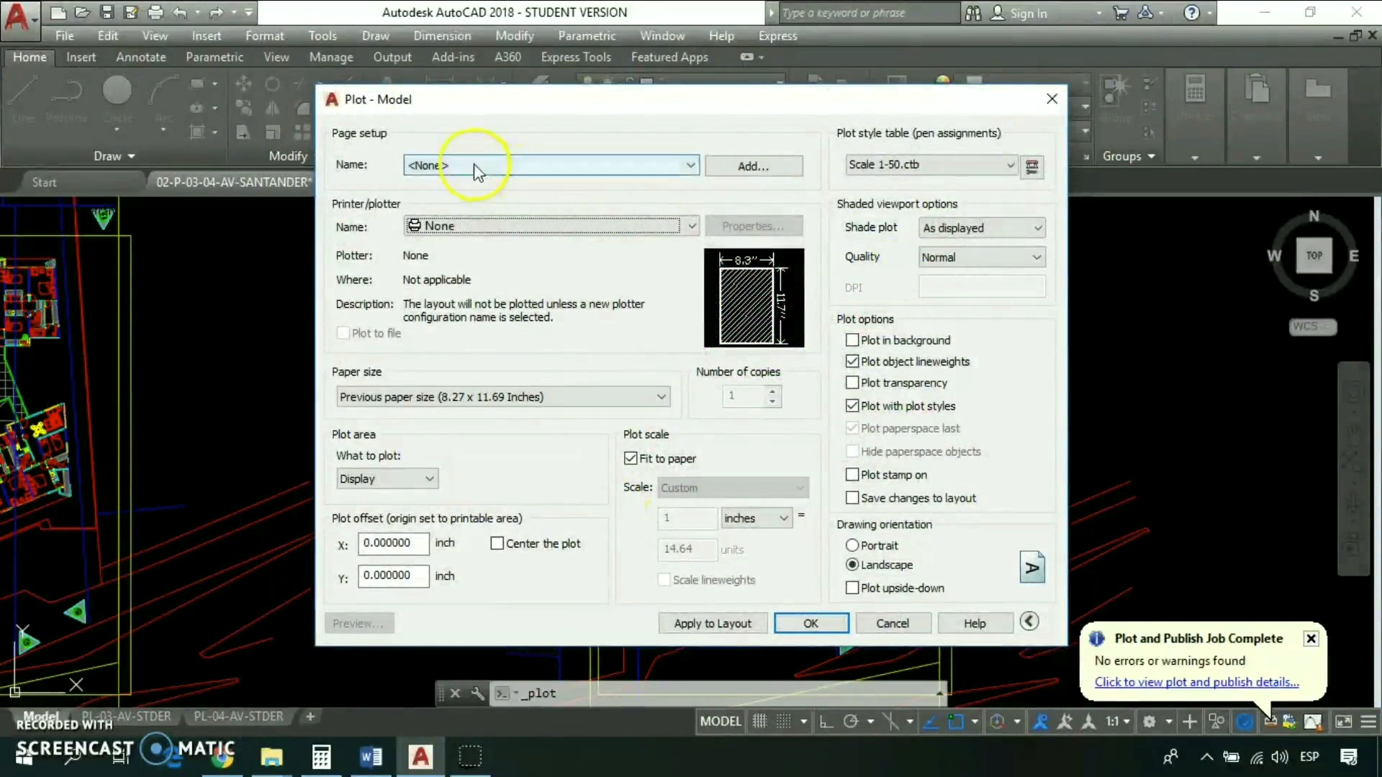
pyautogui.click(455, 165)
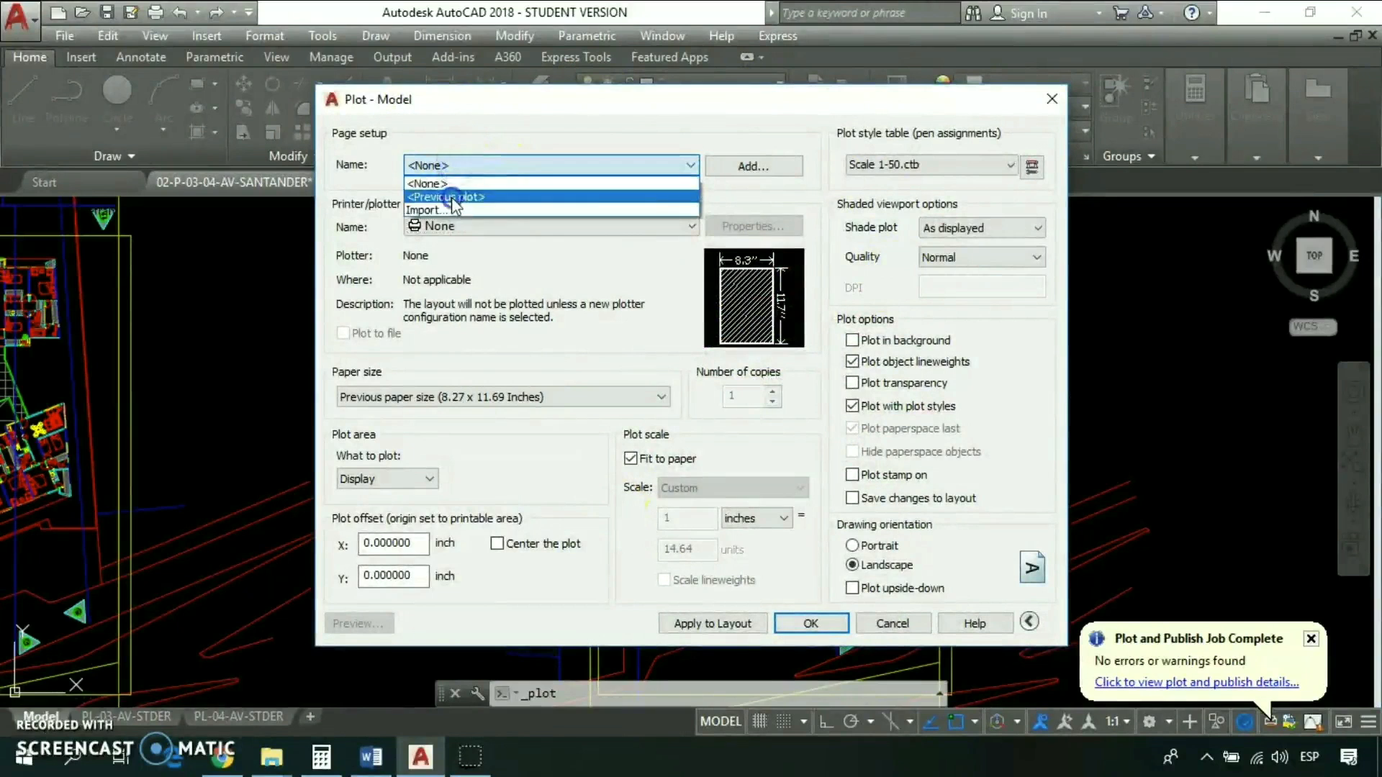
pyautogui.click(451, 198)
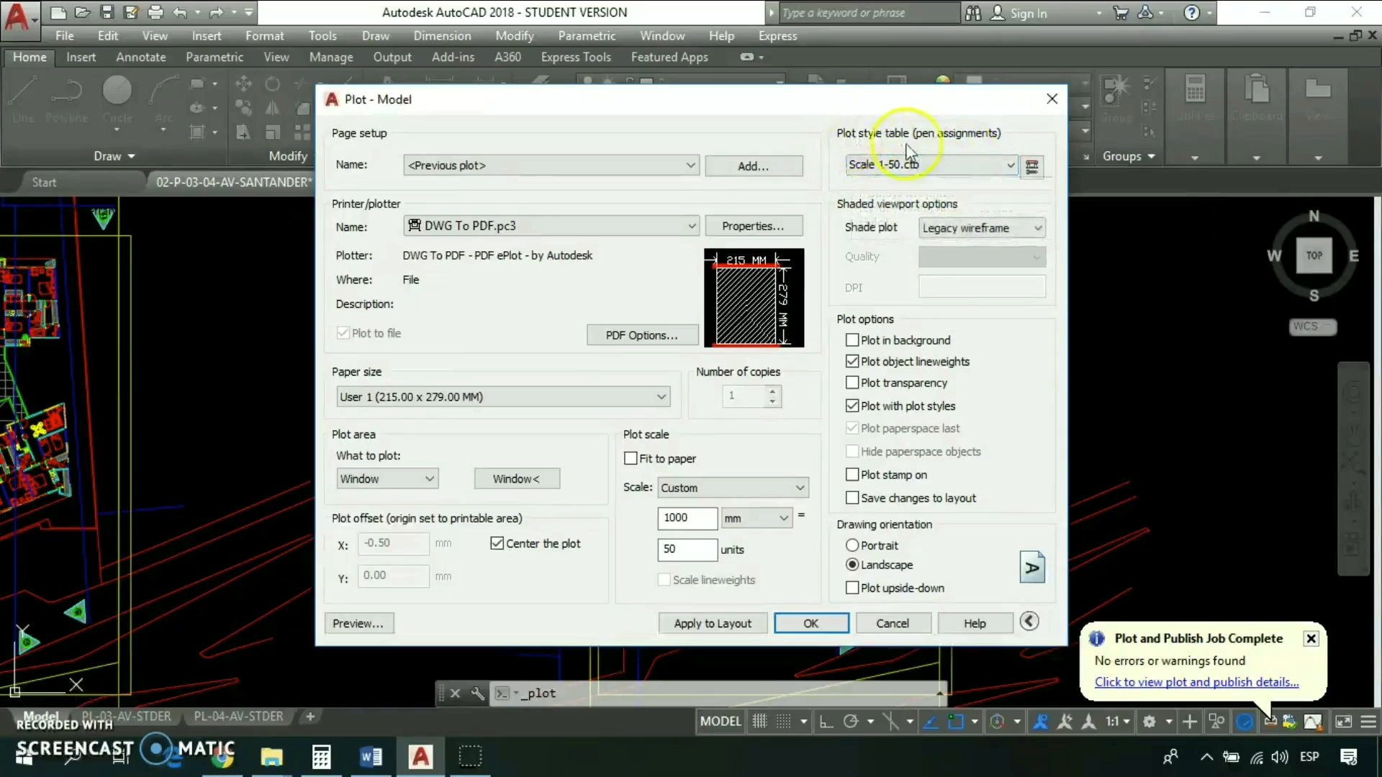
# - Choose Scale 1-50 color.ctb as the plot style table and assign it to all layouts
pyautogui.click(939, 155)
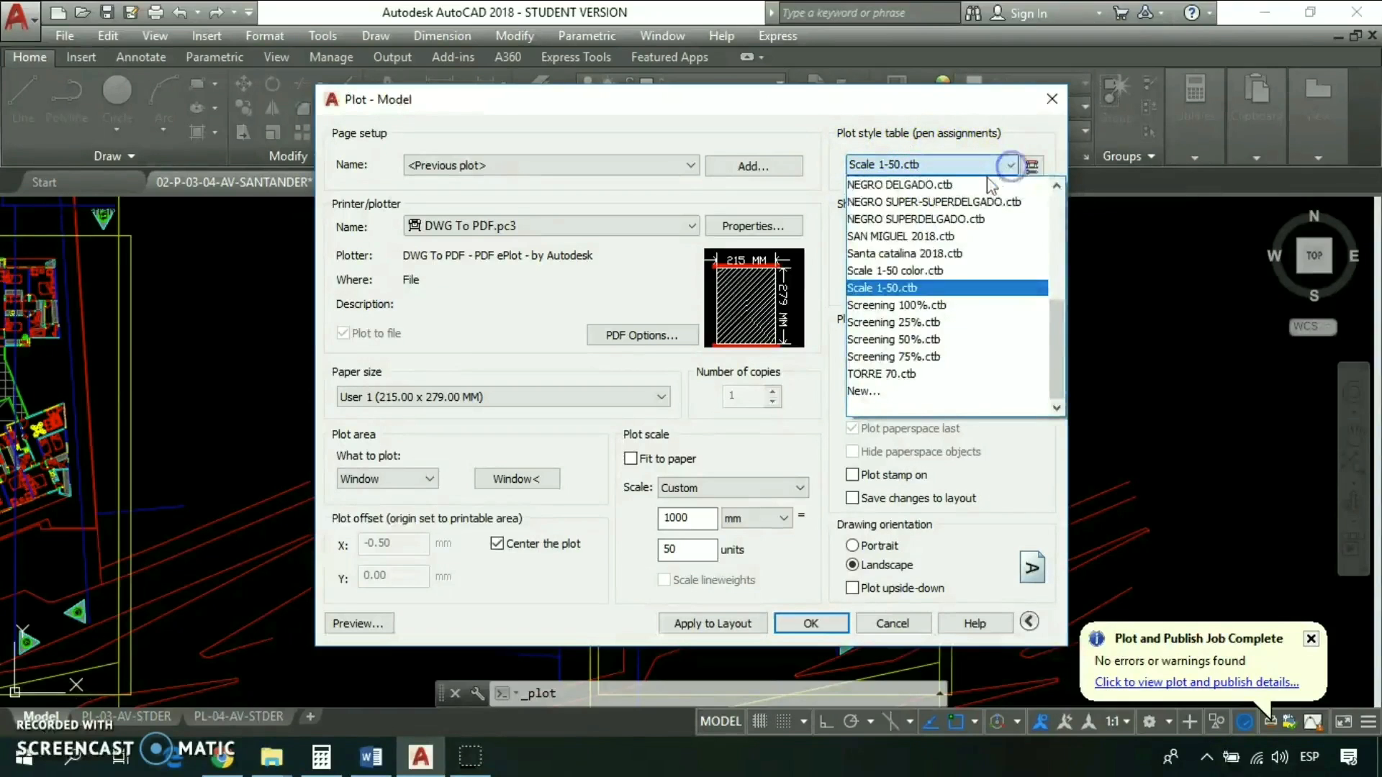
pyautogui.click(909, 271)
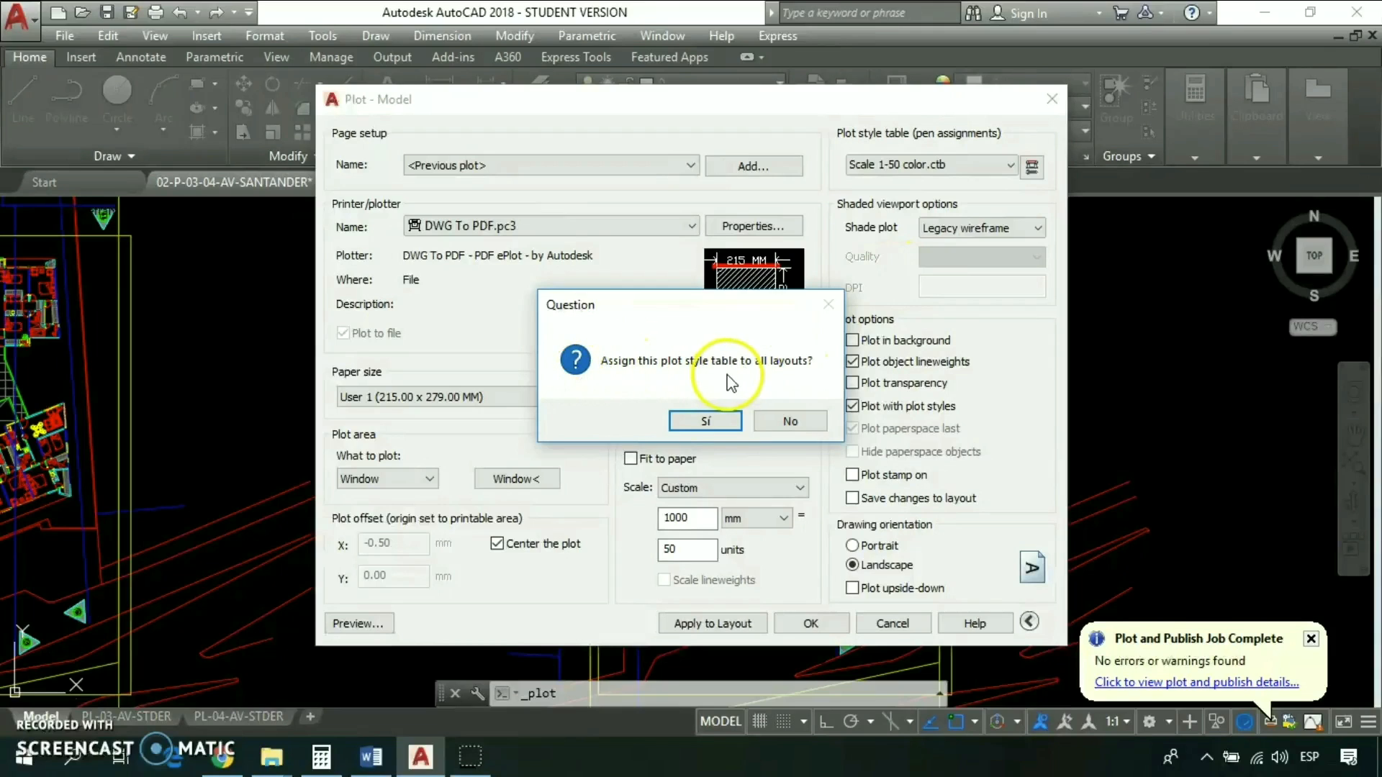
pyautogui.click(701, 420)
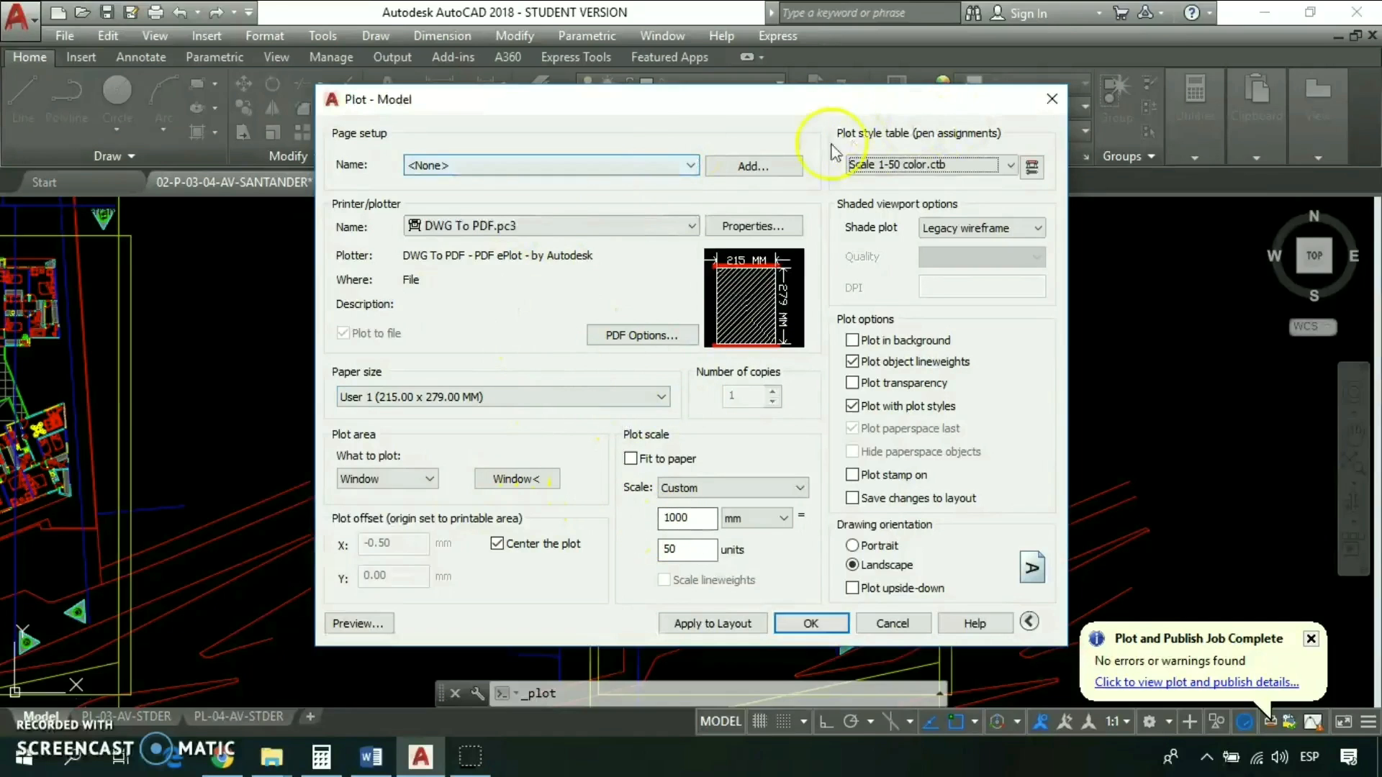
# - Preview the plot despite the differing annotation scale, and examine the wall lines and the planter's plants up close
pyautogui.click(358, 625)
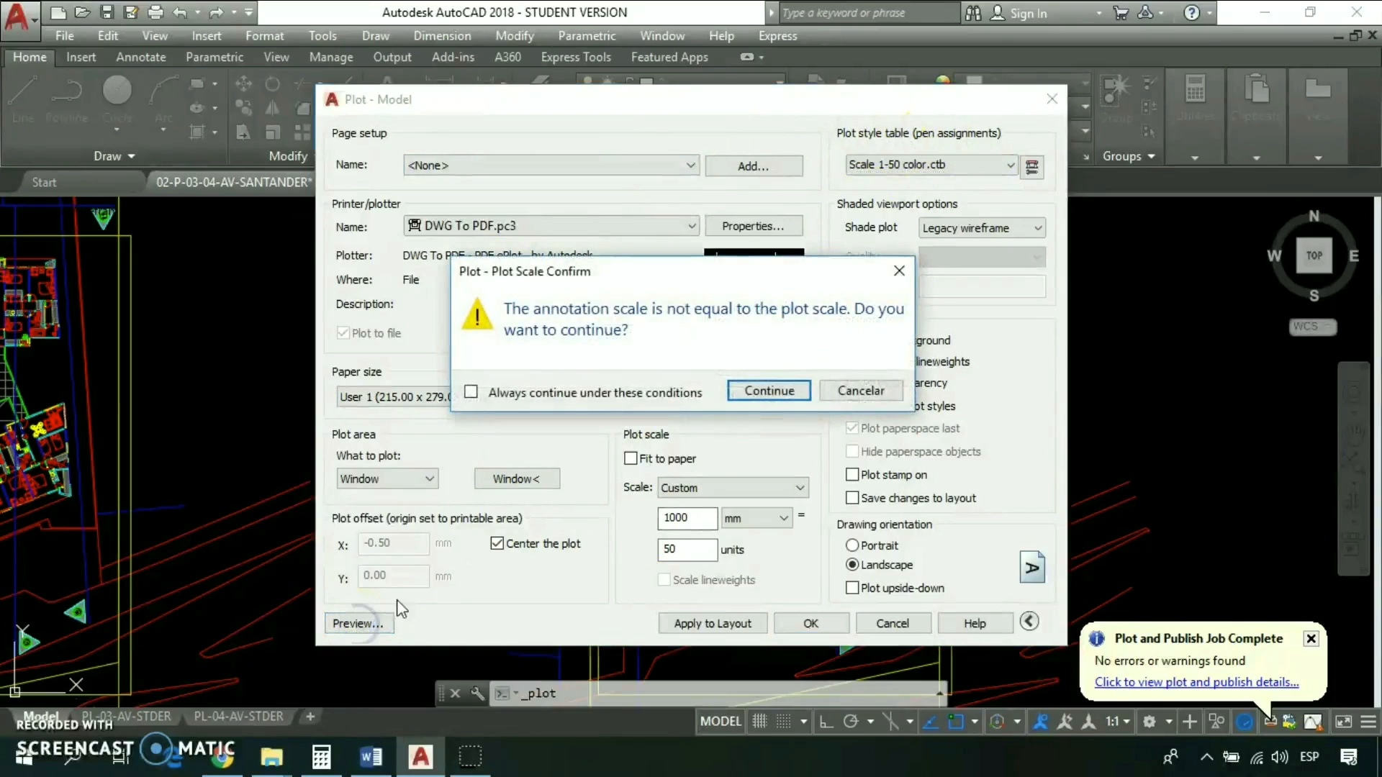
pyautogui.click(766, 391)
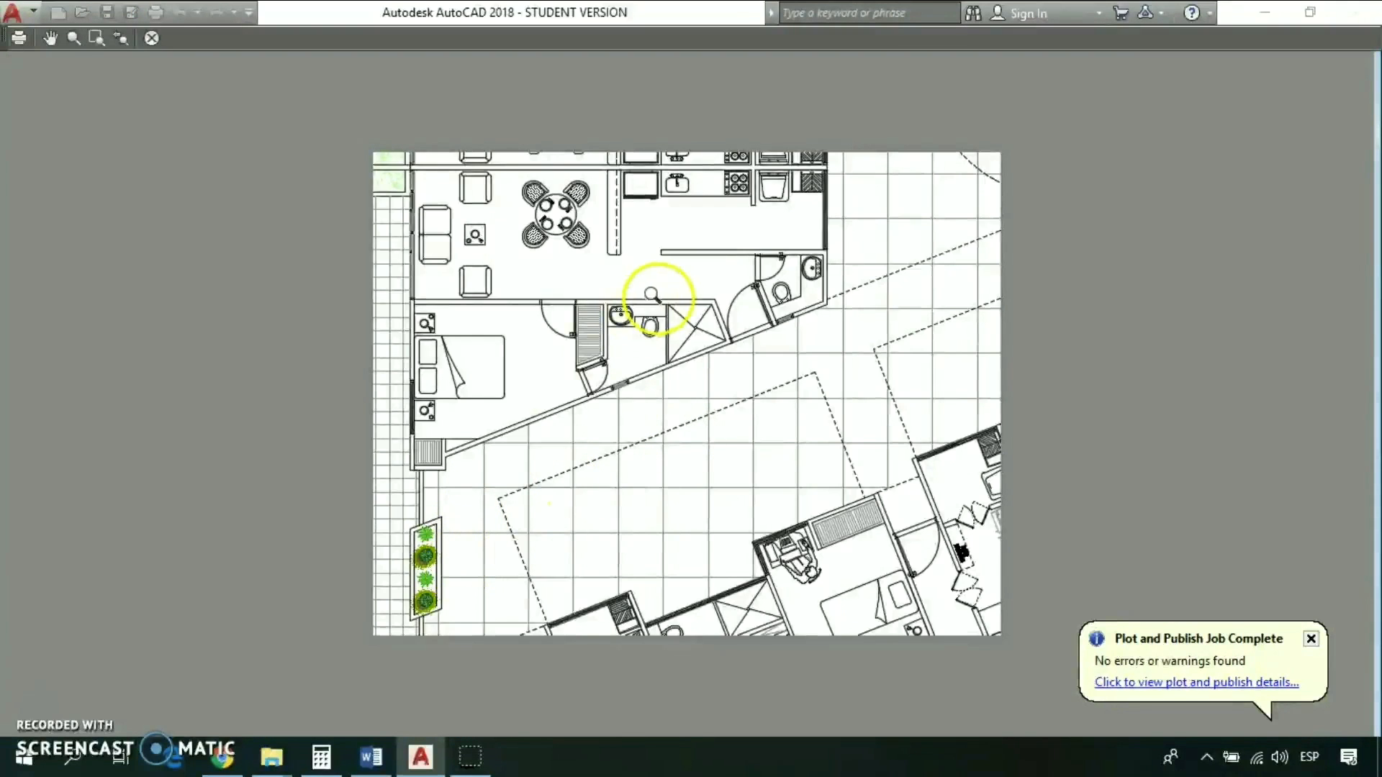
pyautogui.scroll(4, 655, 291)
pyautogui.scroll(-2, 918, 344)
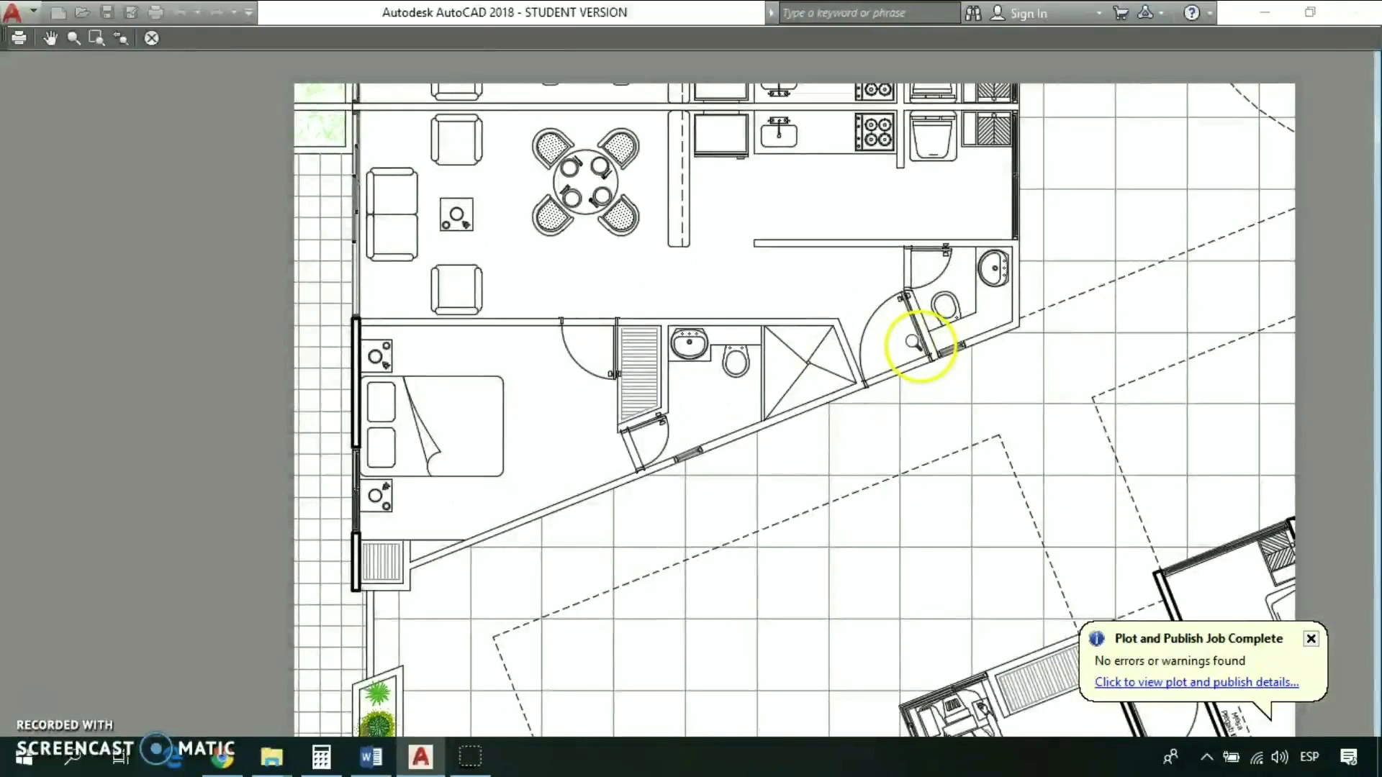
pyautogui.scroll(2, 912, 308)
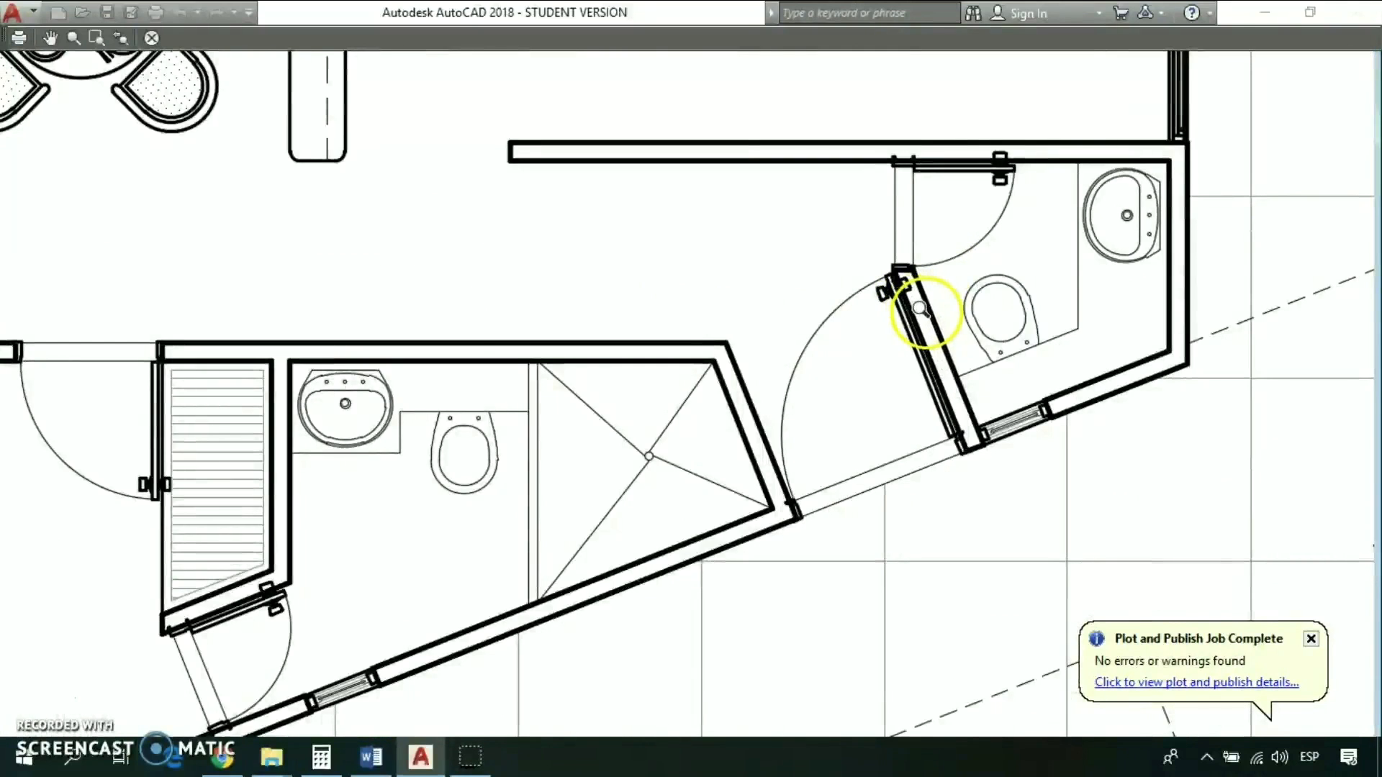
pyautogui.scroll(-2, 1043, 306)
pyautogui.scroll(3, 961, 293)
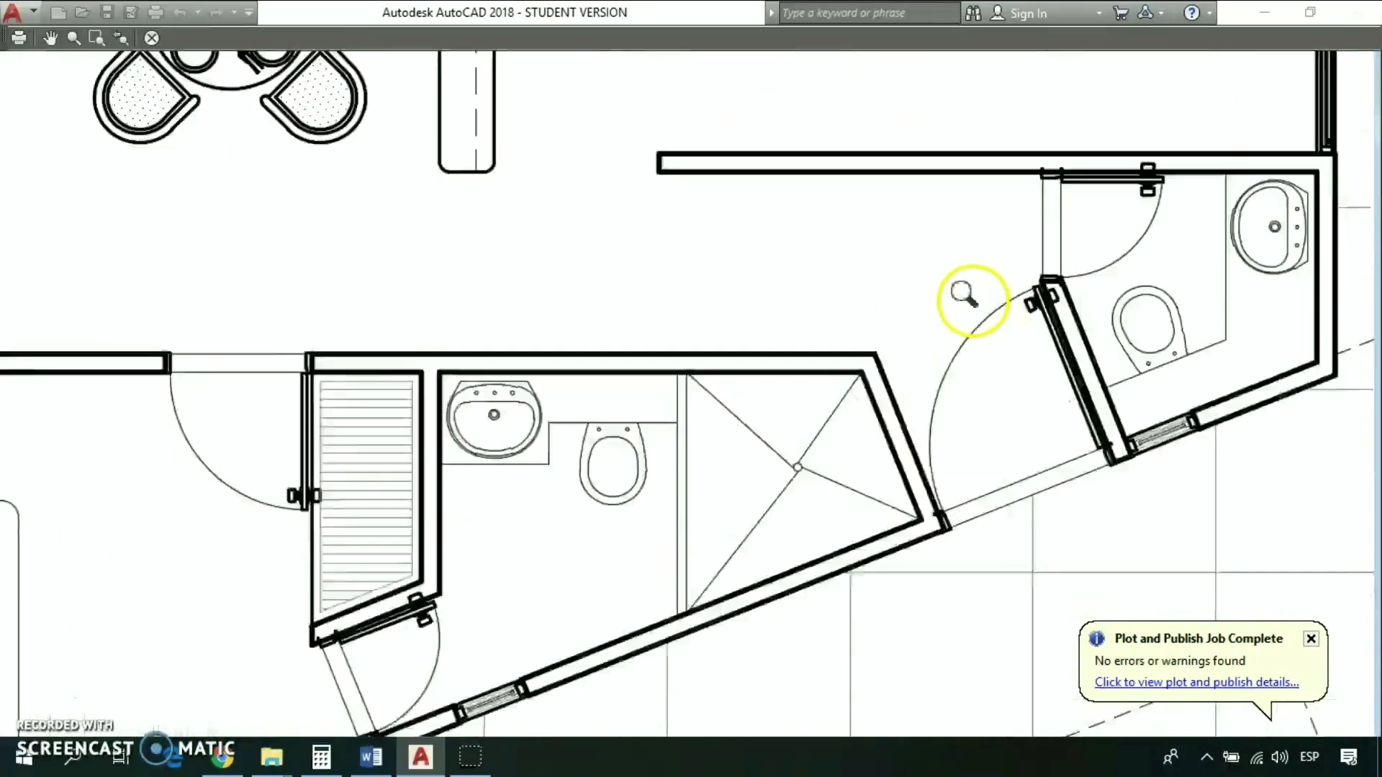
pyautogui.scroll(-3, 877, 298)
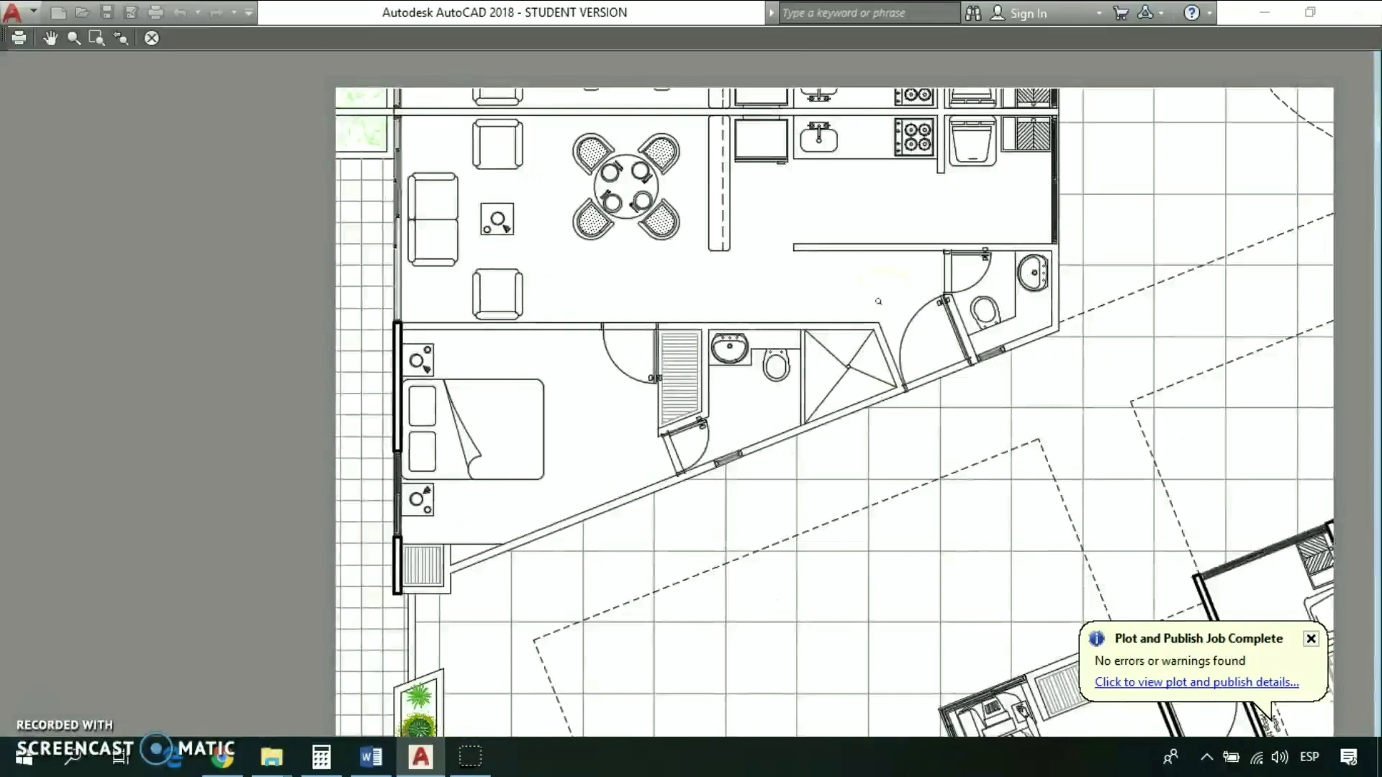
pyautogui.scroll(-3, 618, 330)
pyautogui.scroll(8, 586, 432)
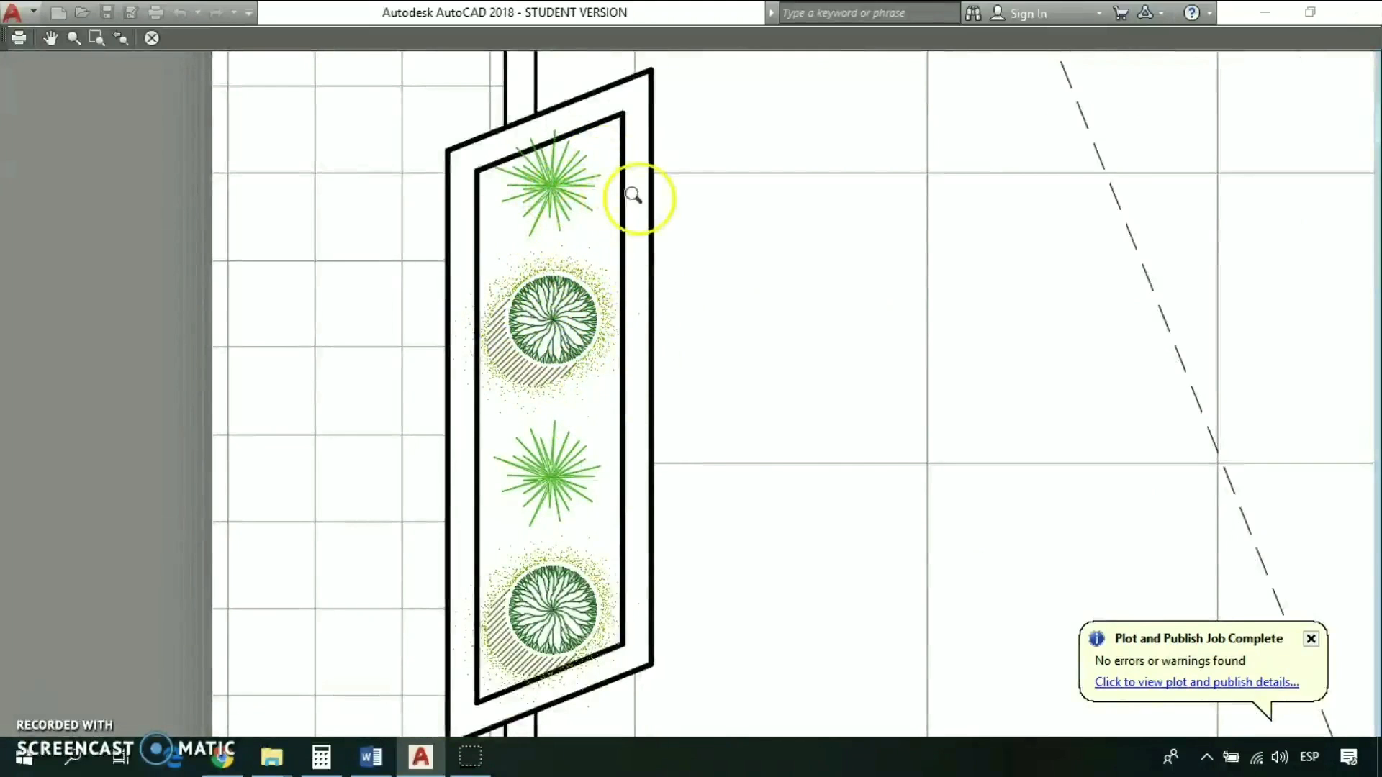
pyautogui.scroll(-2, 604, 579)
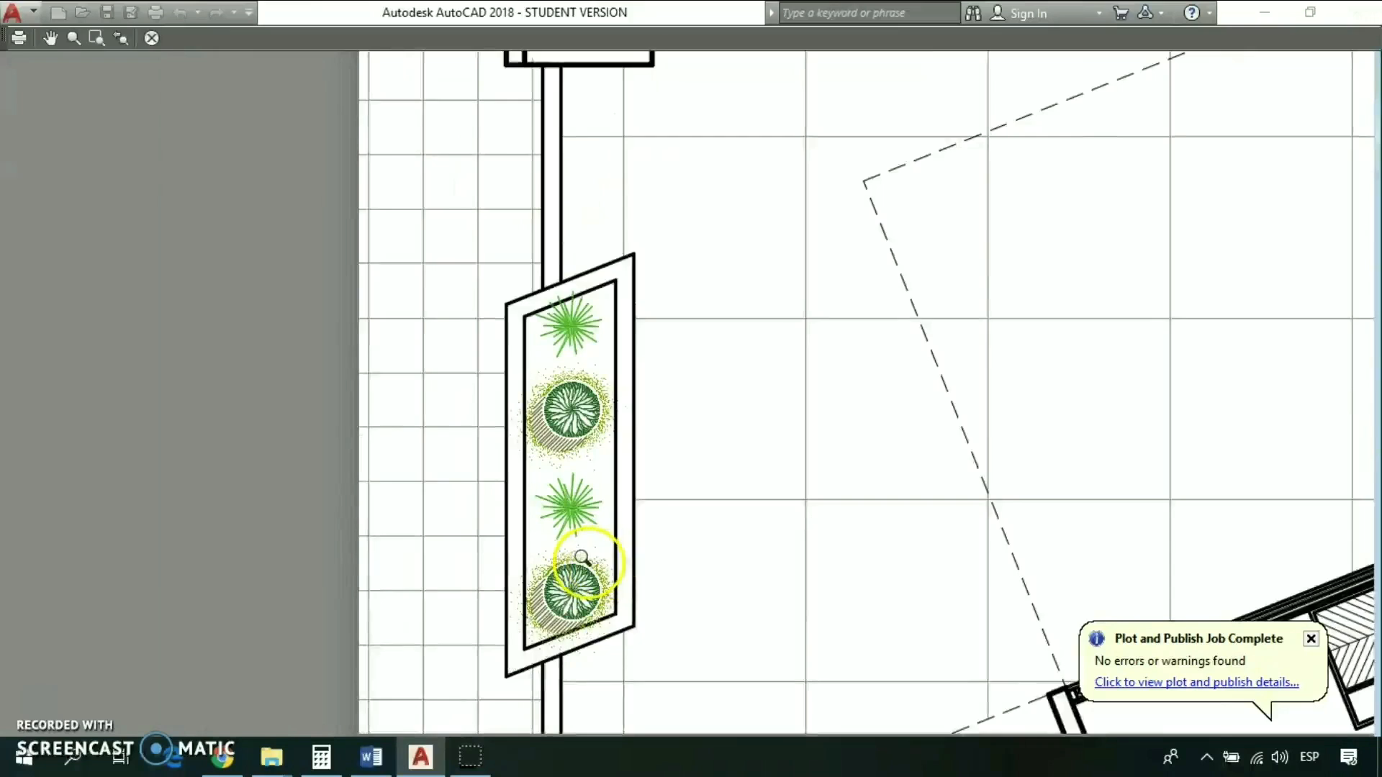
pyautogui.scroll(4, 583, 557)
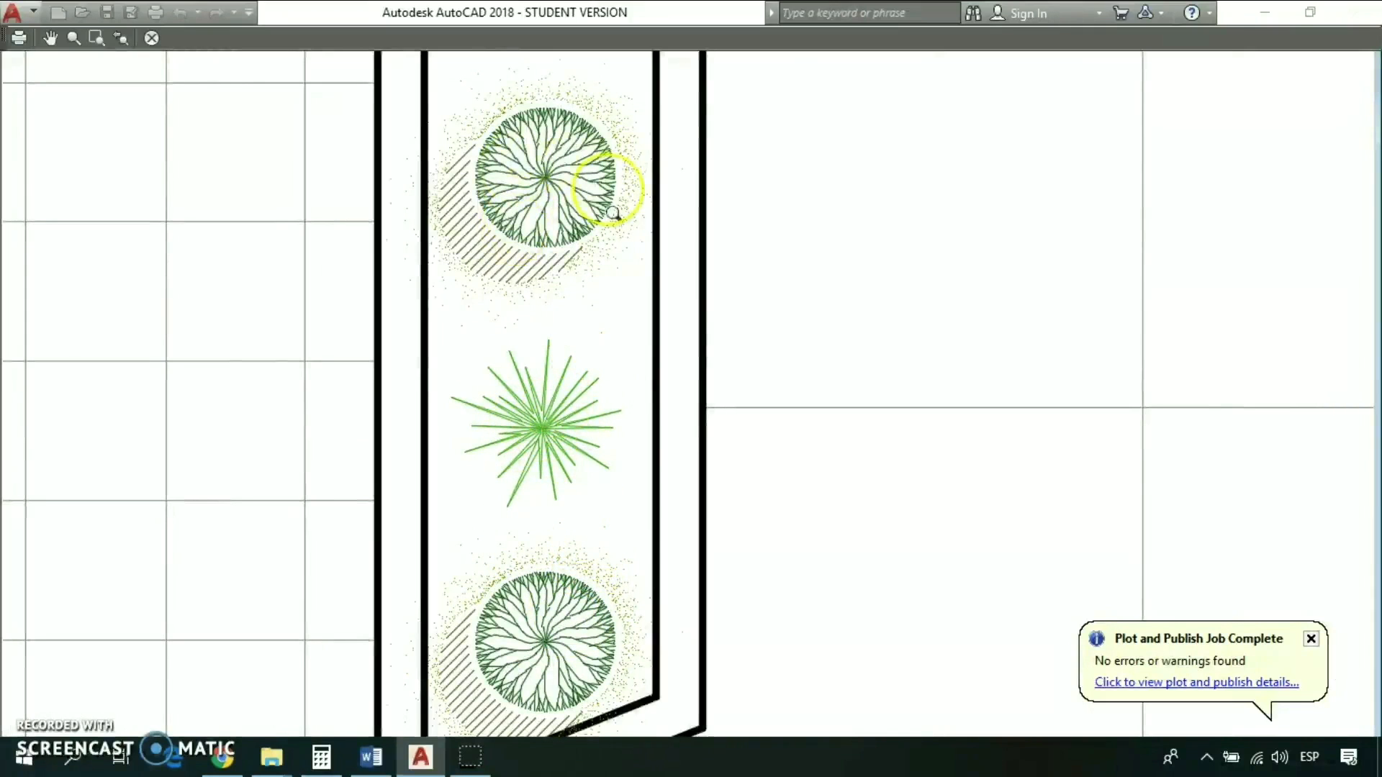
# - Leave the preview, set Color 1 through Color 6 in Scale 1-50 color.ctb to Use object color, and save the plot style table
pyautogui.scroll(-10, 569, 547)
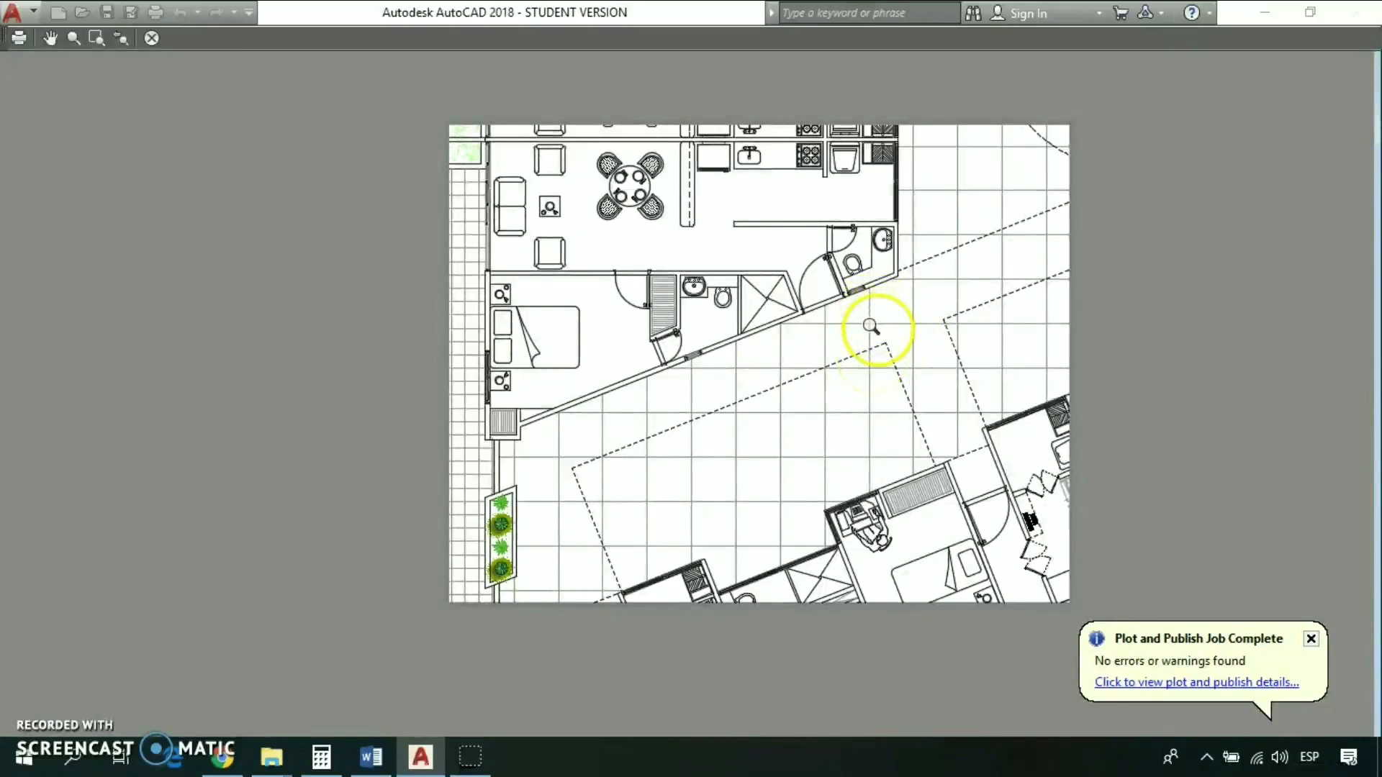
pyautogui.press('Escape')
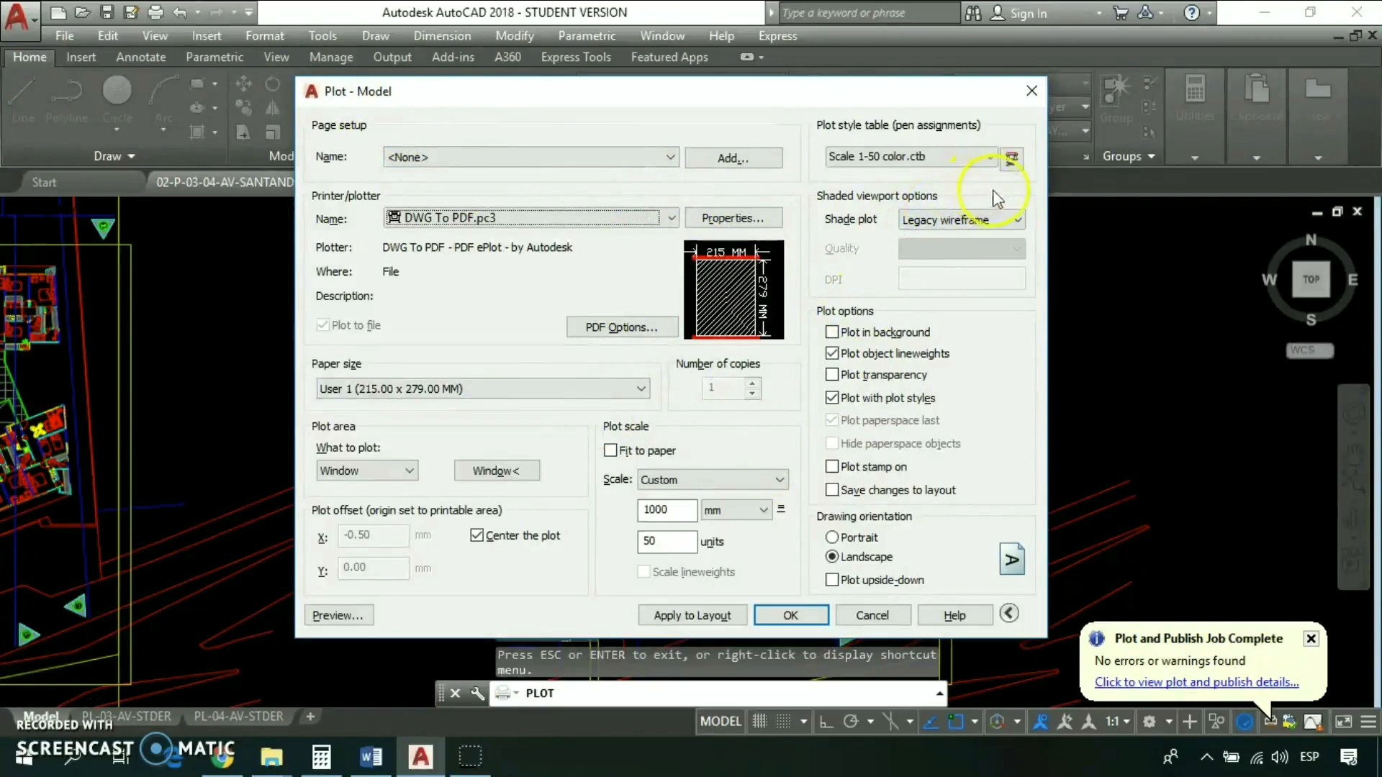
pyautogui.click(1011, 160)
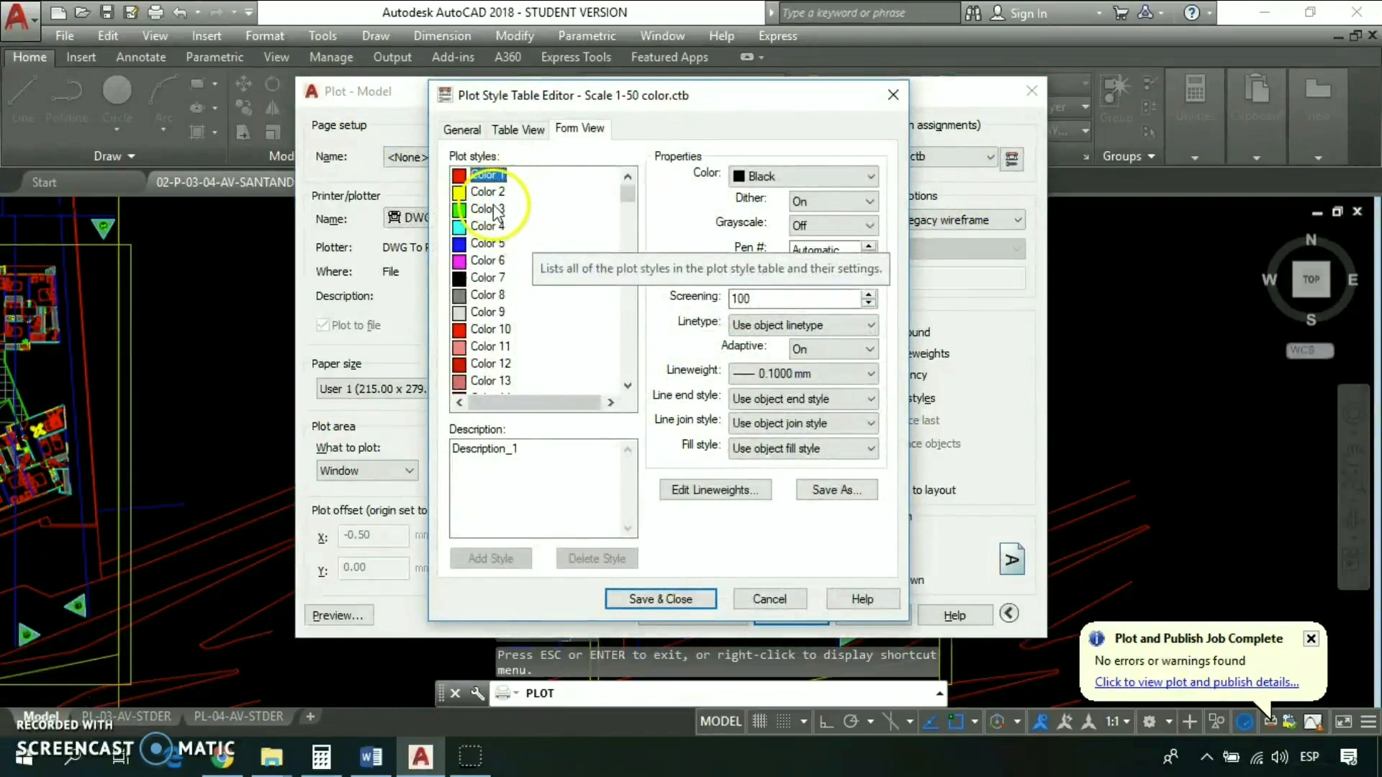
pyautogui.keyDown('shift'); pyautogui.click(493, 260); pyautogui.keyUp('shift')
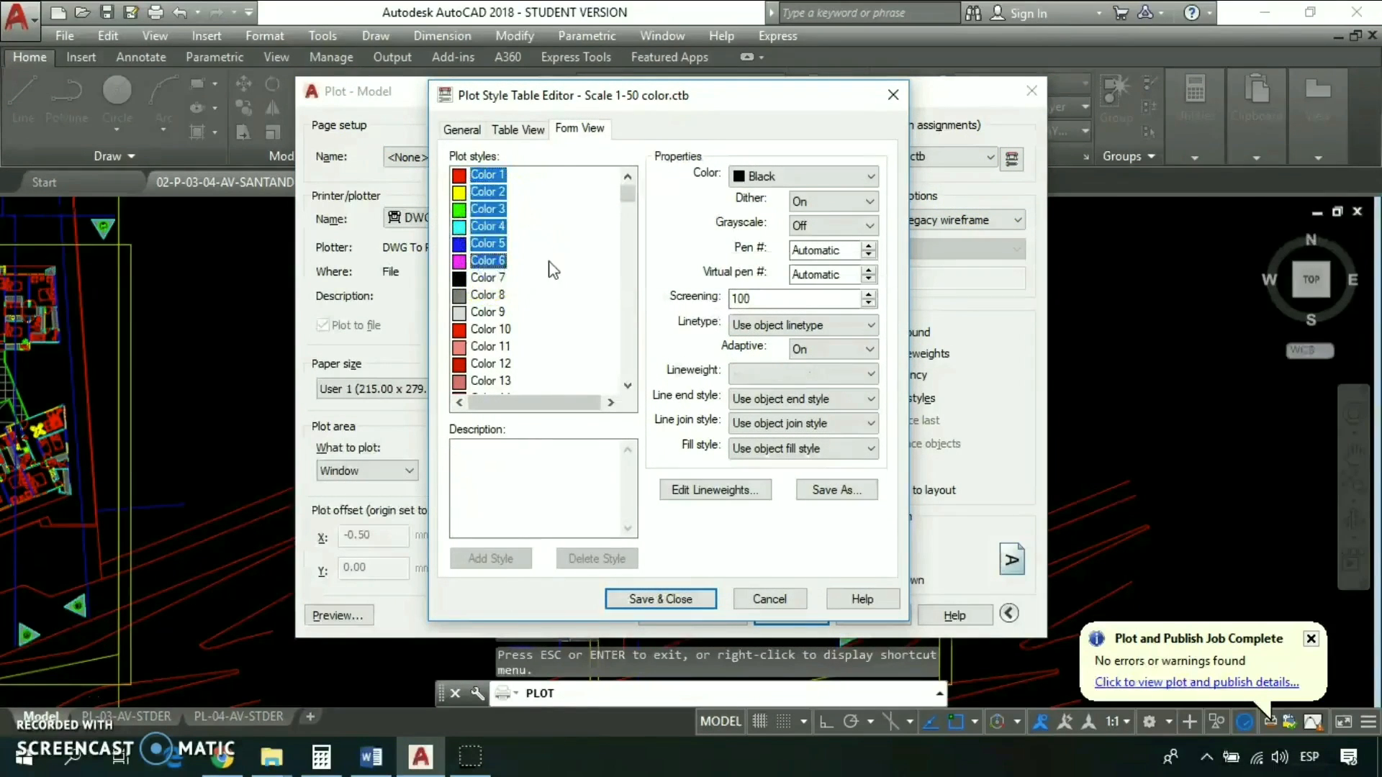
pyautogui.click(870, 177)
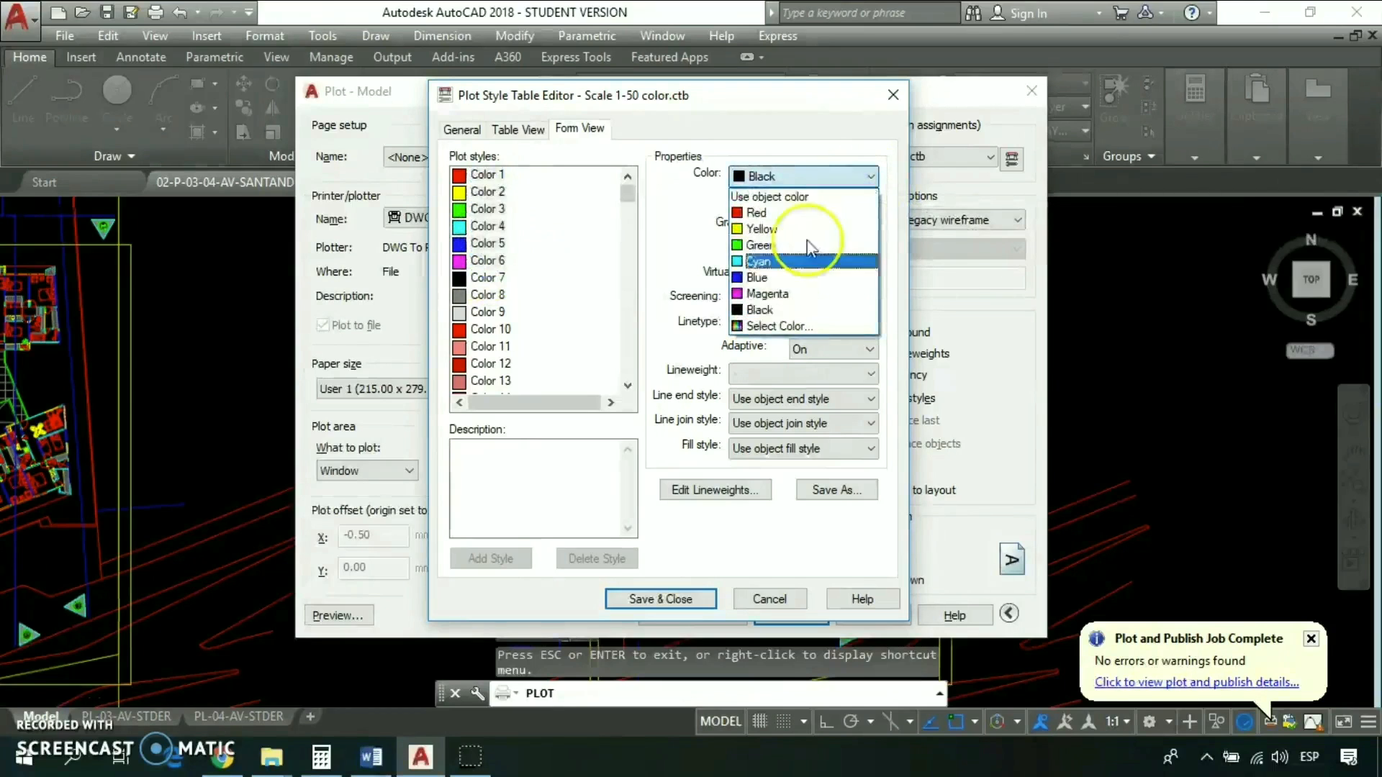
pyautogui.click(769, 196)
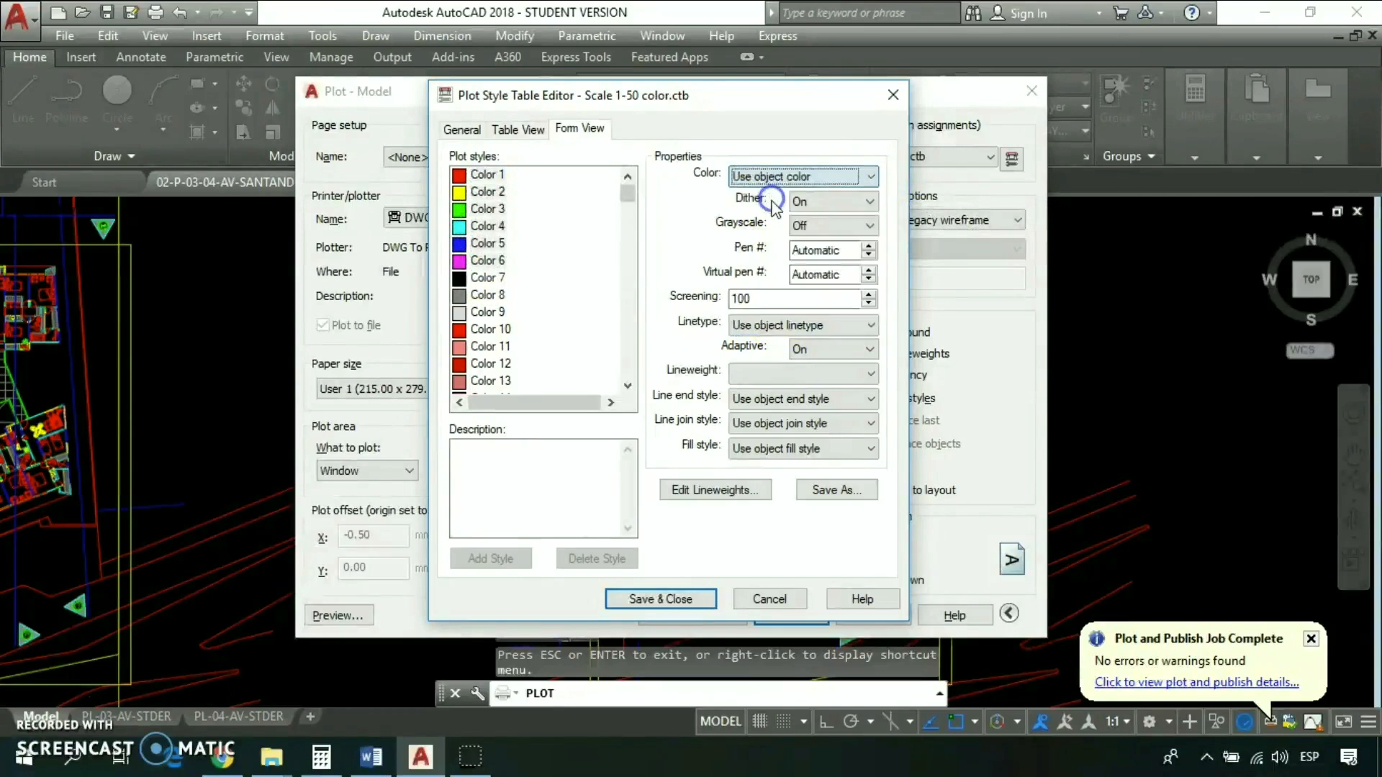
pyautogui.click(665, 601)
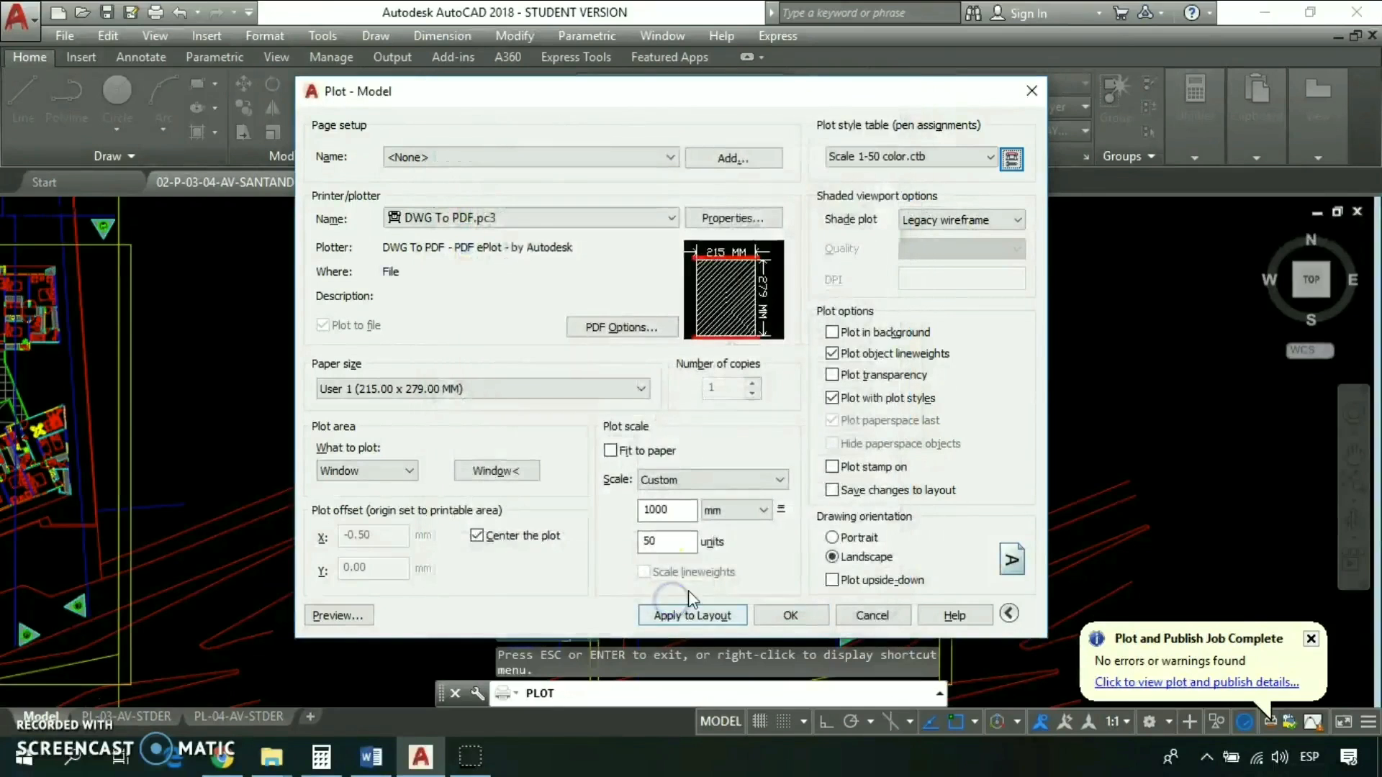
# - Preview the plot despite the differing annotation scale, and examine the colored walls, fixtures and dashed outlines up close
pyautogui.click(359, 617)
pyautogui.click(765, 393)
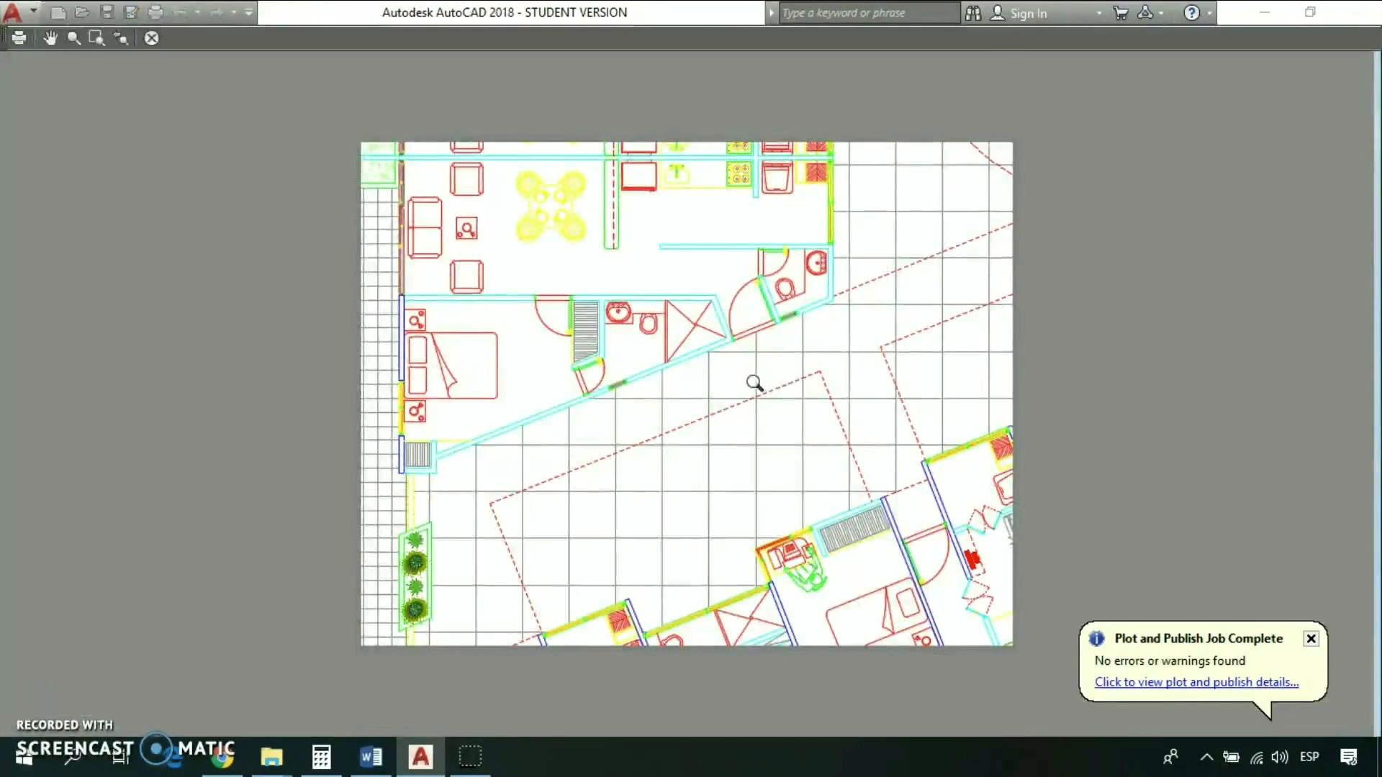
pyautogui.scroll(2, 520, 395)
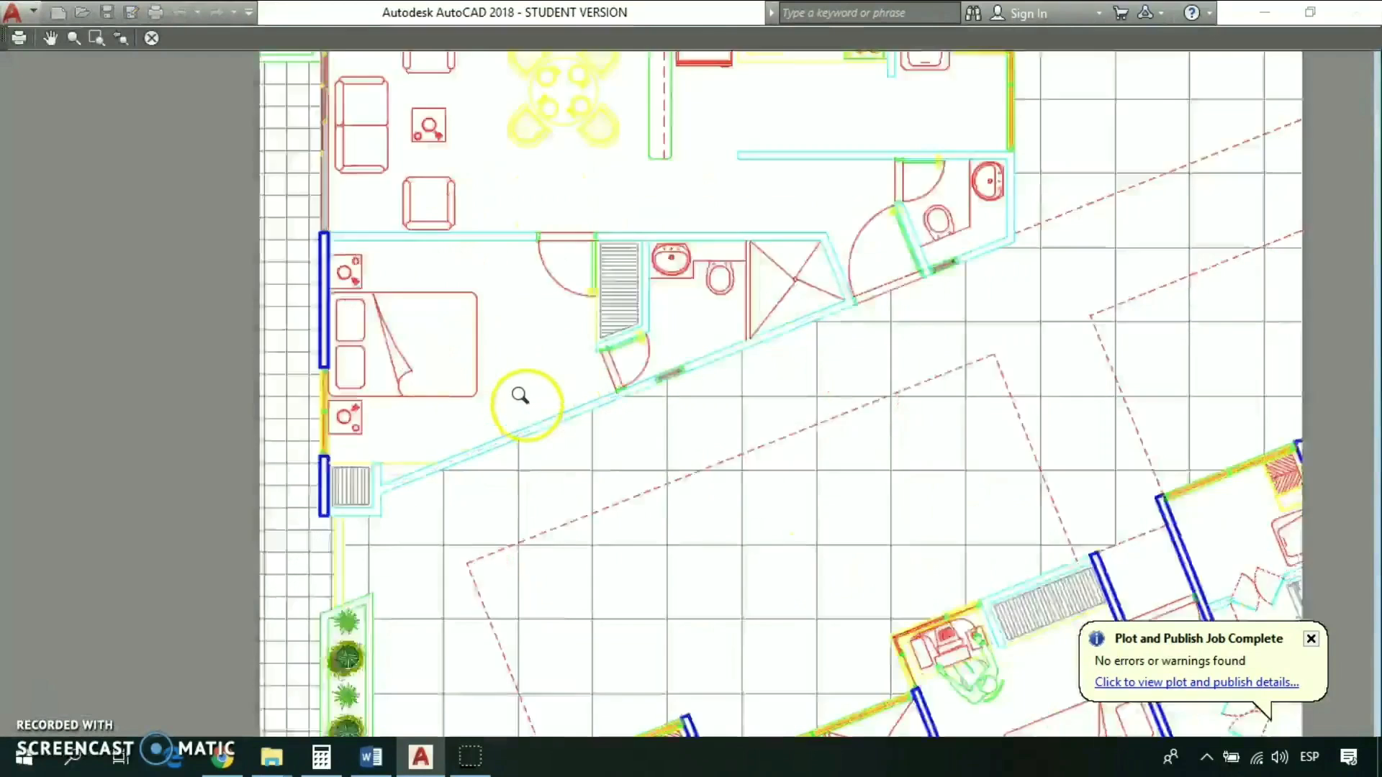
pyautogui.scroll(2, 520, 396)
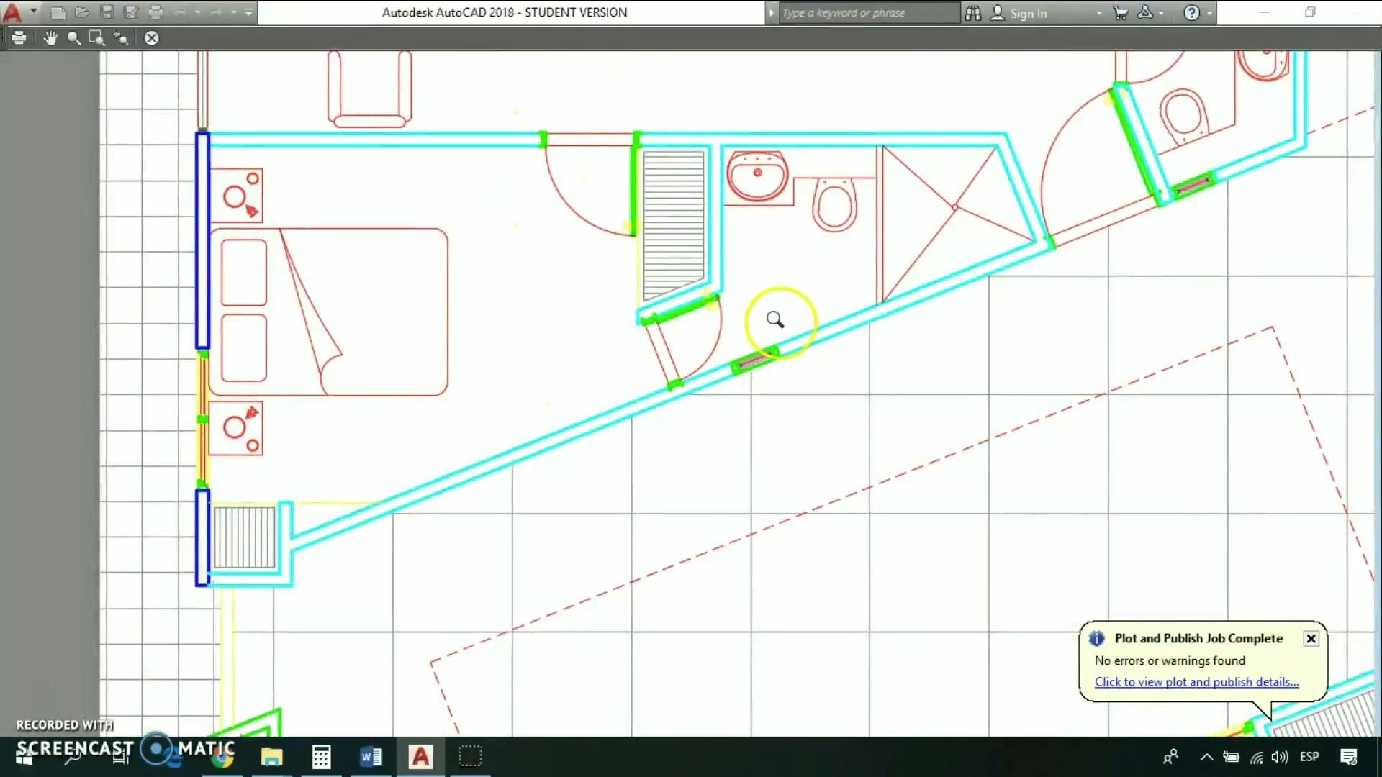
pyautogui.scroll(2, 777, 313)
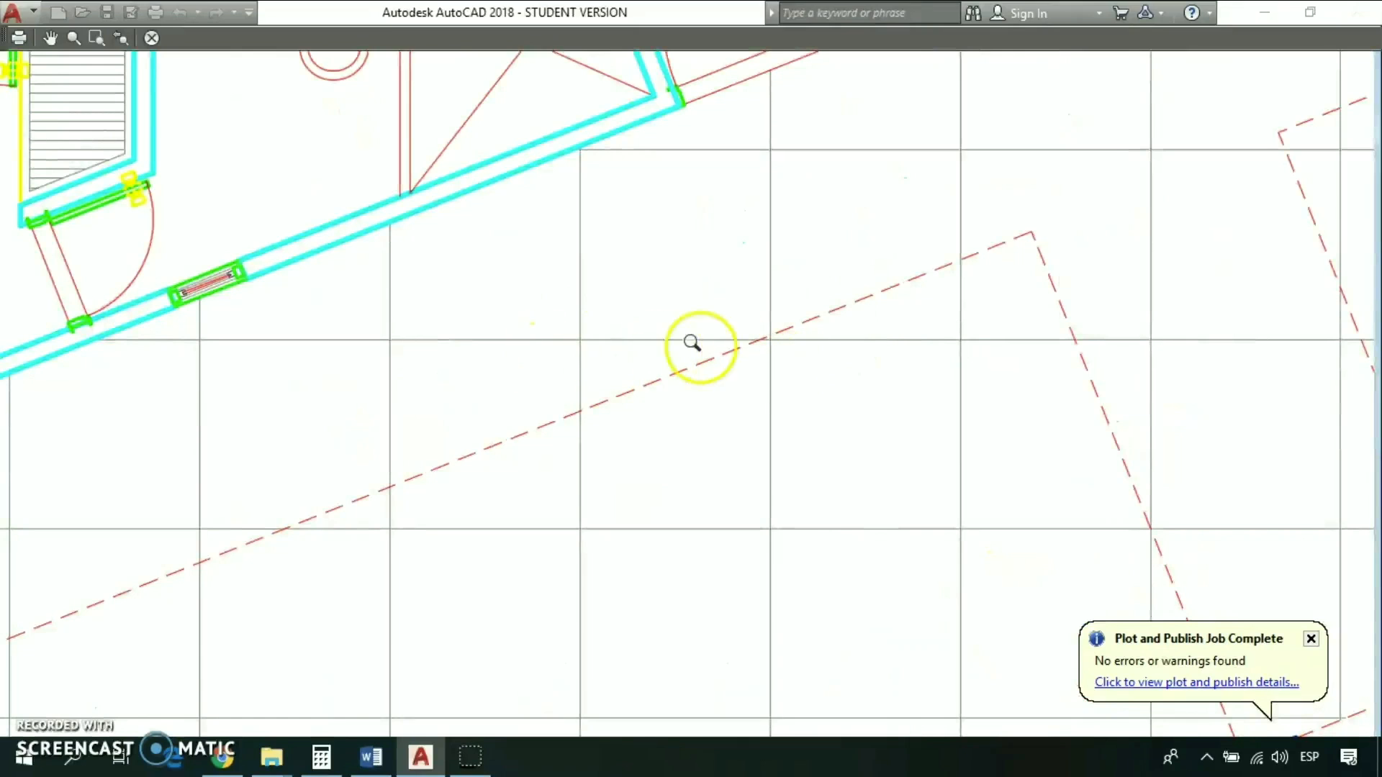
pyautogui.scroll(-6, 735, 391)
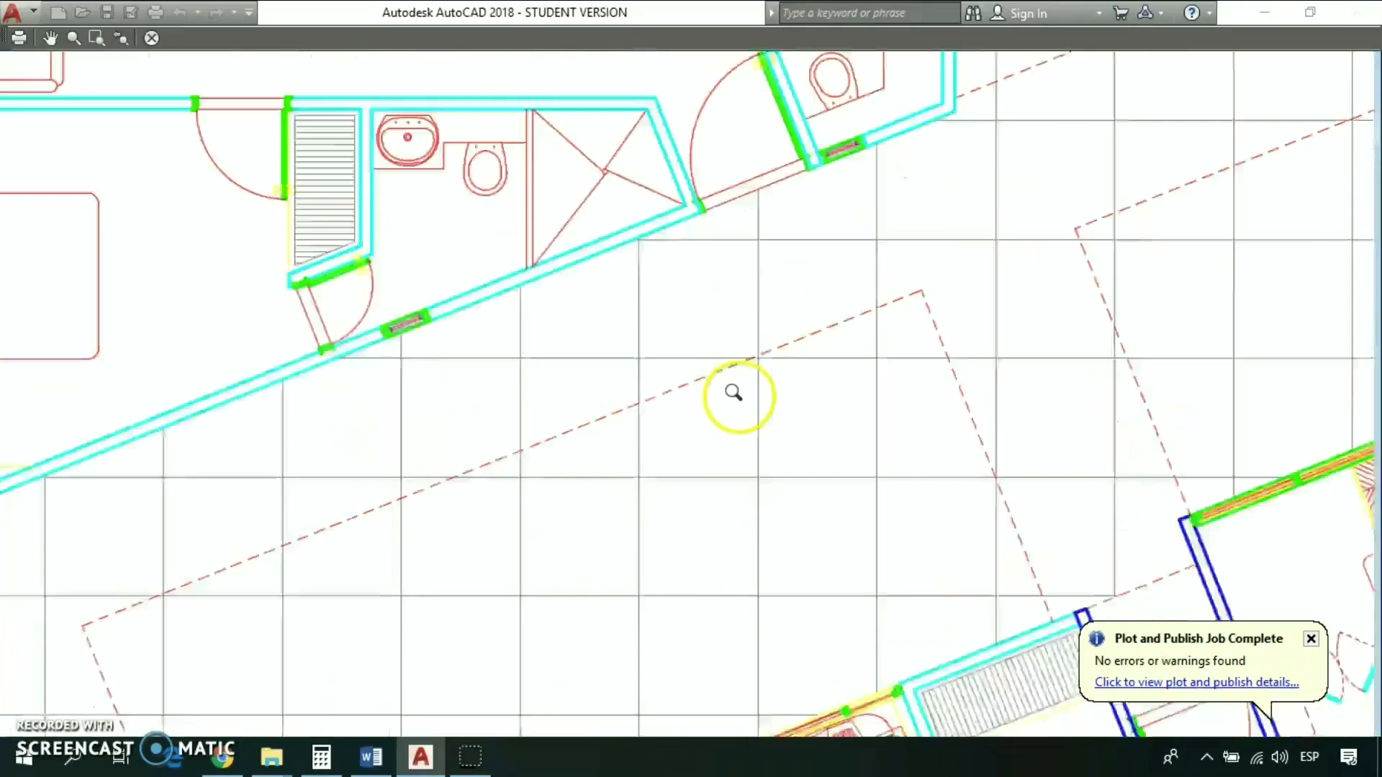
pyautogui.scroll(3, 370, 494)
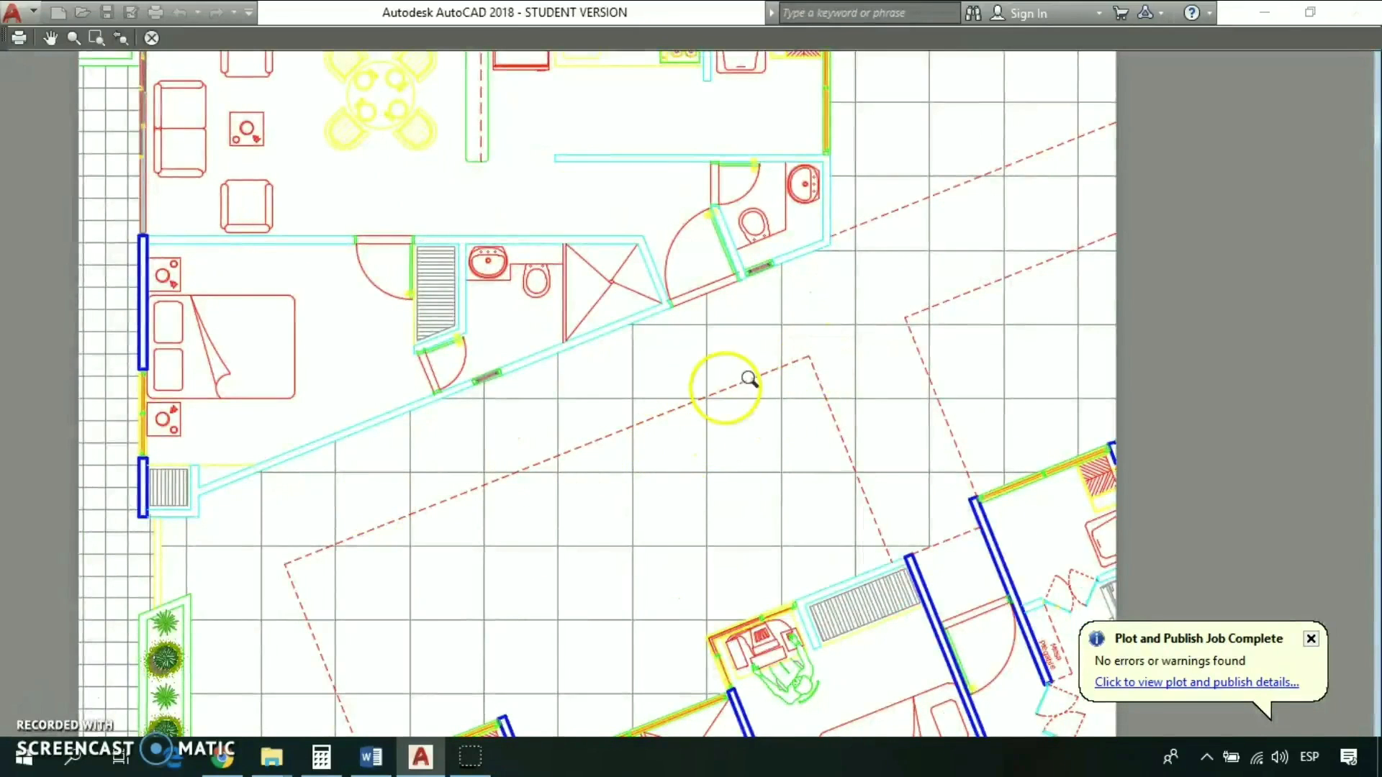
pyautogui.scroll(-2, 720, 429)
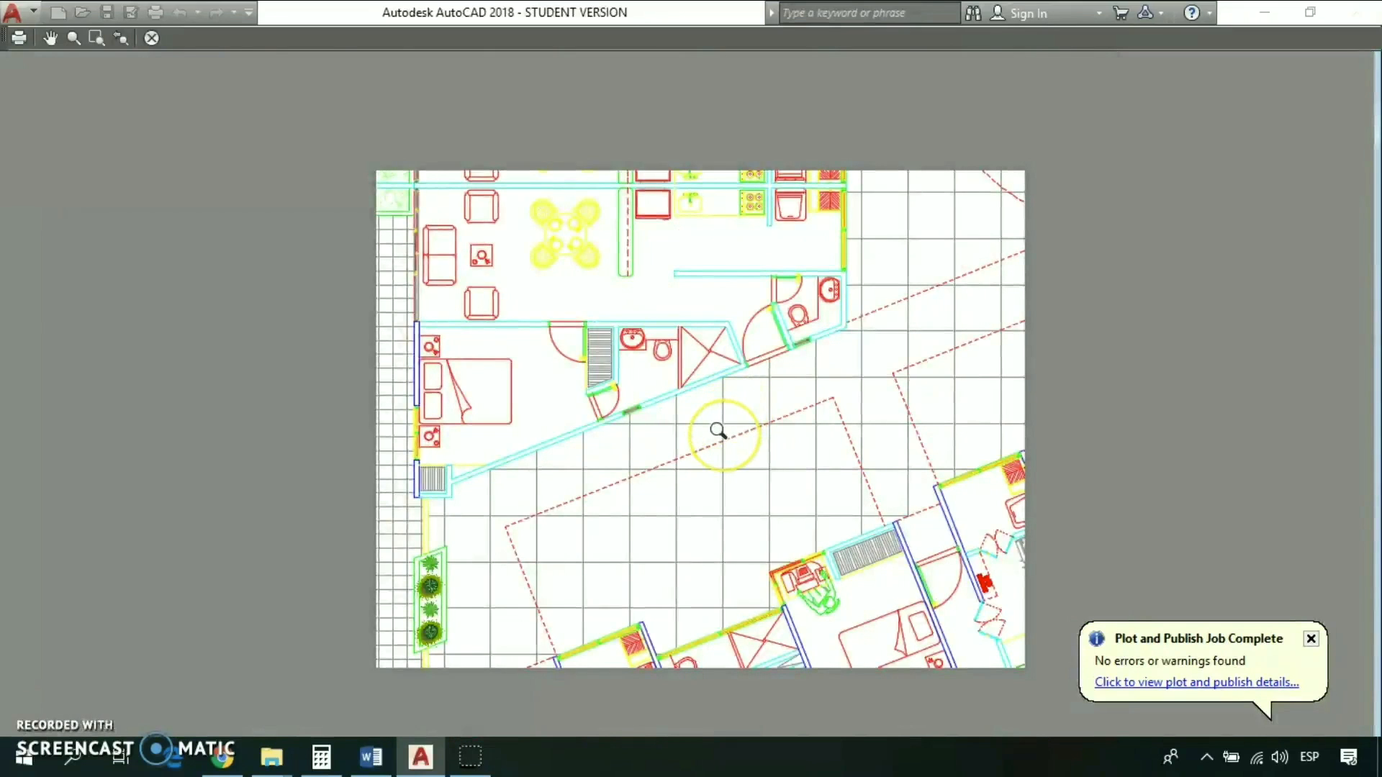
pyautogui.press('Escape')
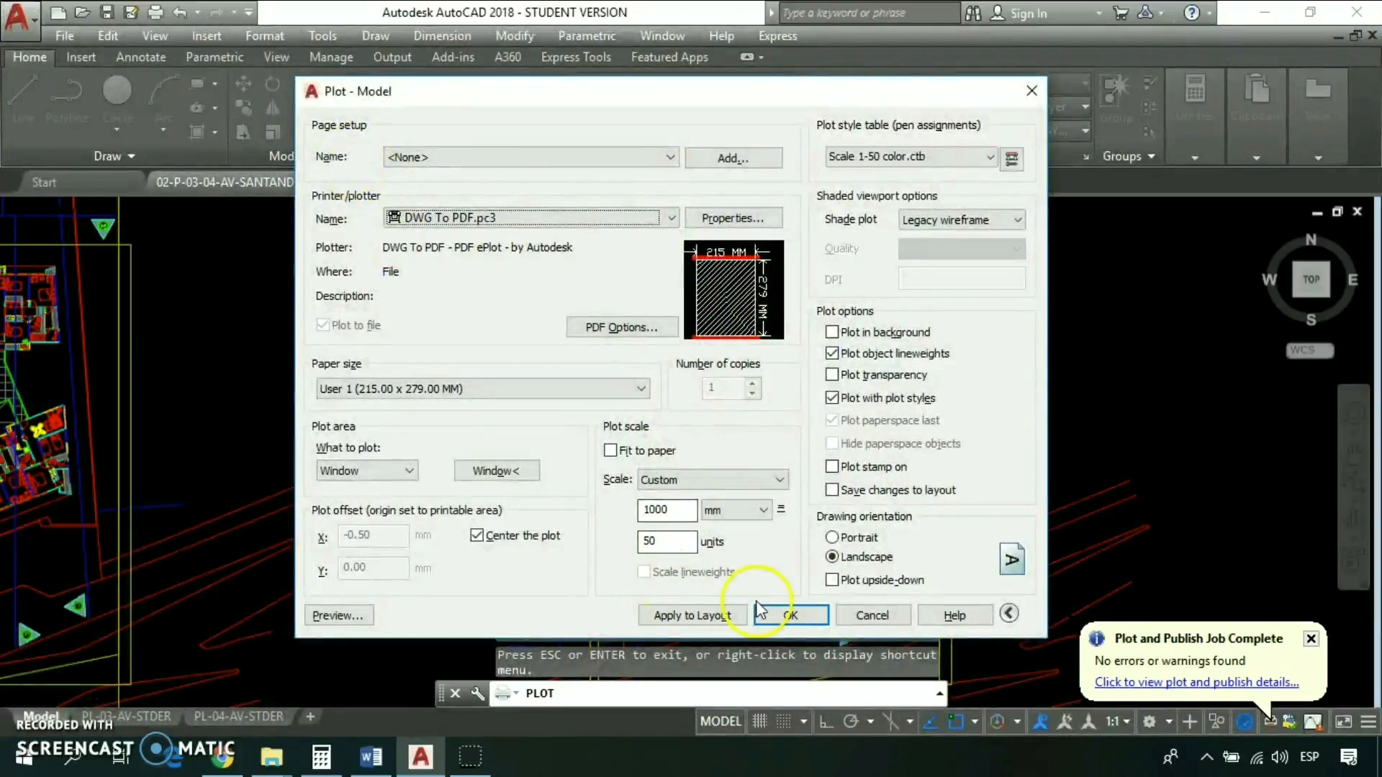
# - Plot the model despite the differing annotation scale, saving the PDF as 02-P-03-04-AV-SANTANDER-Model-color.pdf in the Escritorio folder
pyautogui.click(789, 624)
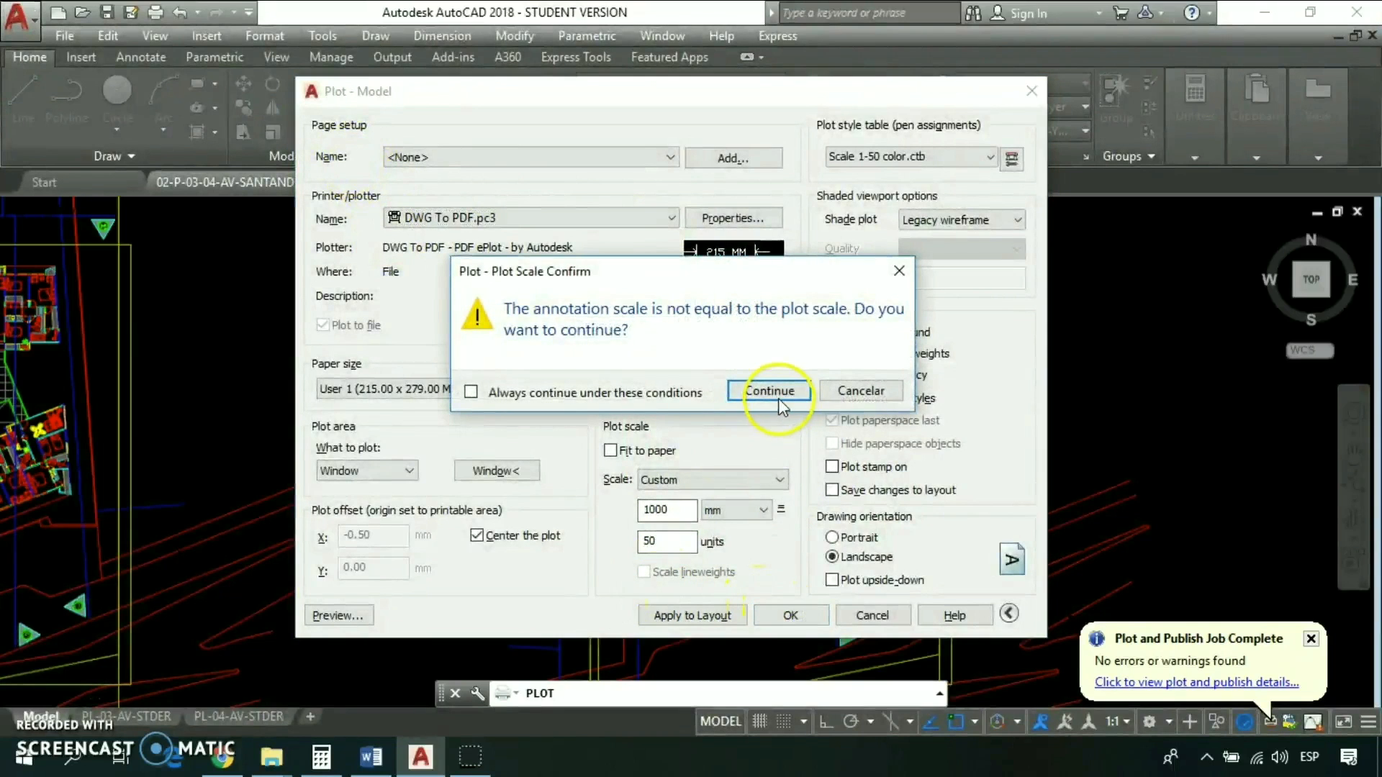
pyautogui.click(777, 398)
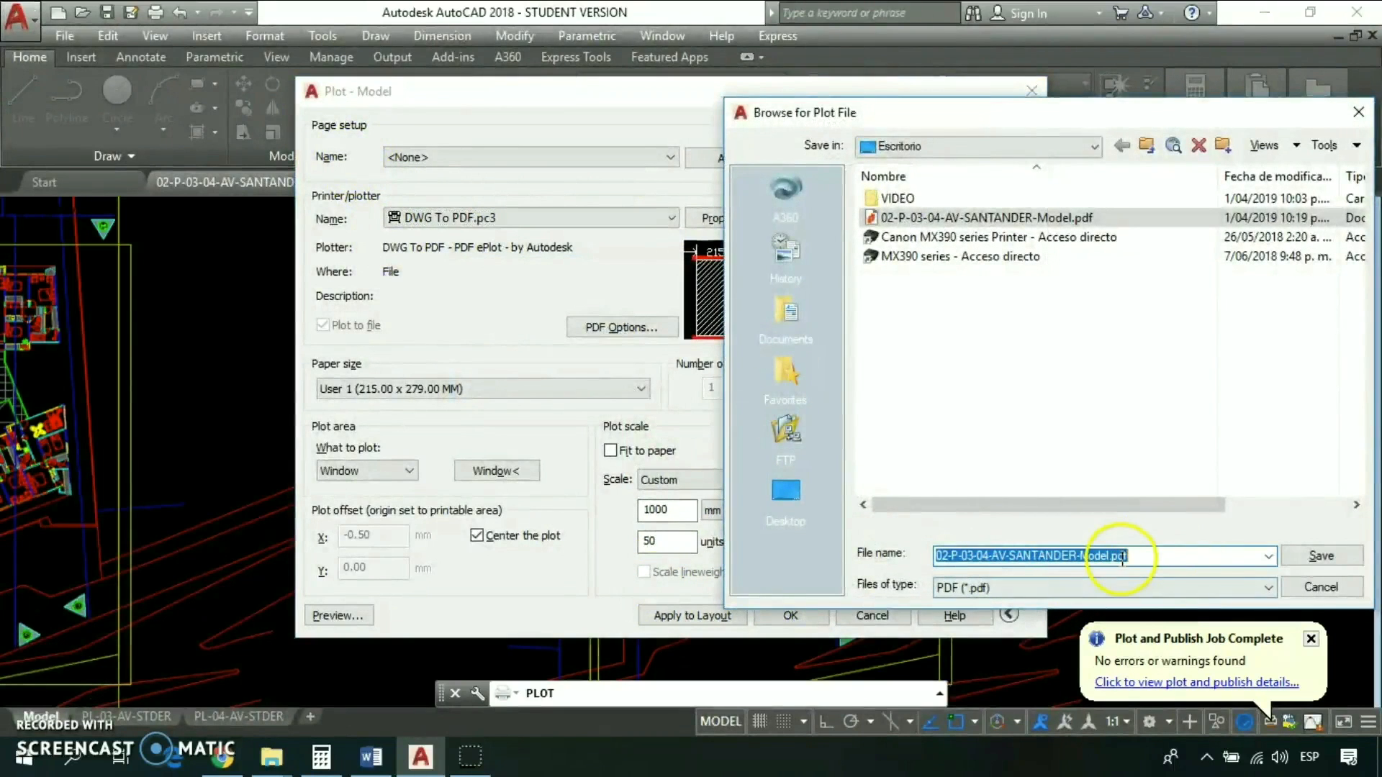
pyautogui.click(1110, 555)
pyautogui.write('-color')
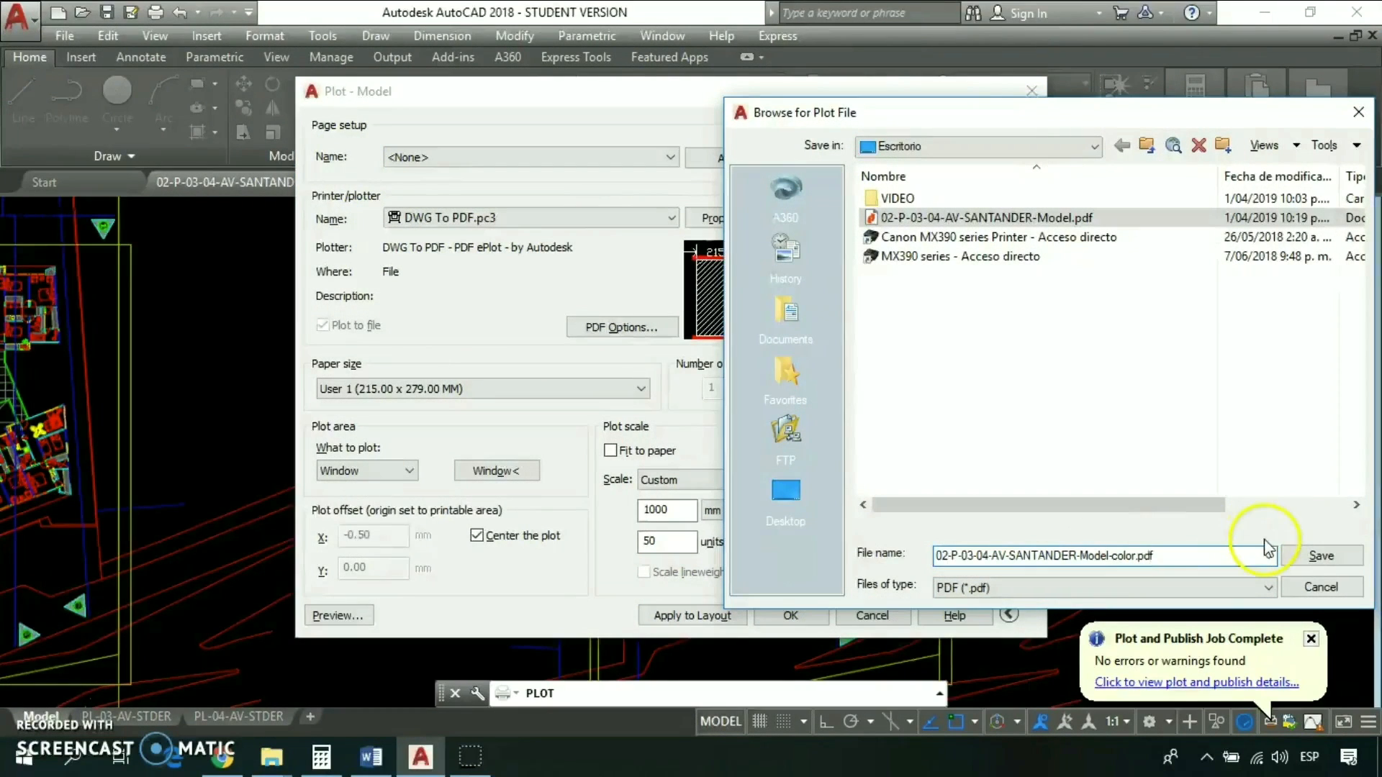
pyautogui.click(1306, 558)
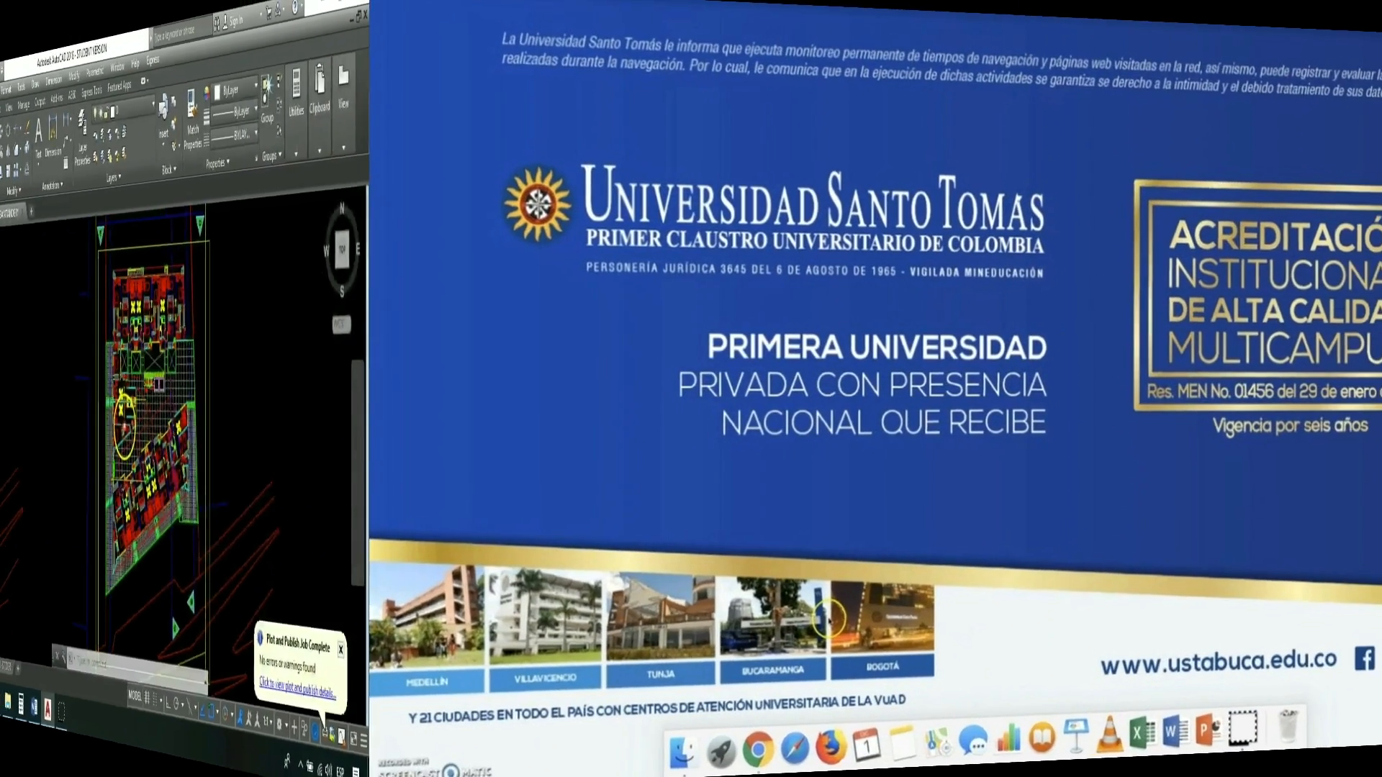